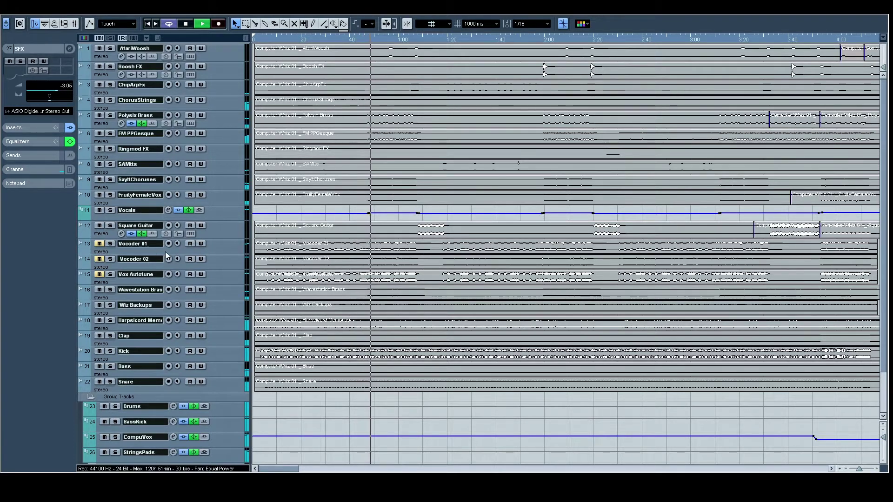
- Unmute the Vocoder 01, Vocoder 02 and Vox Autotune tracks and play the mix from near the song's start
key("space")
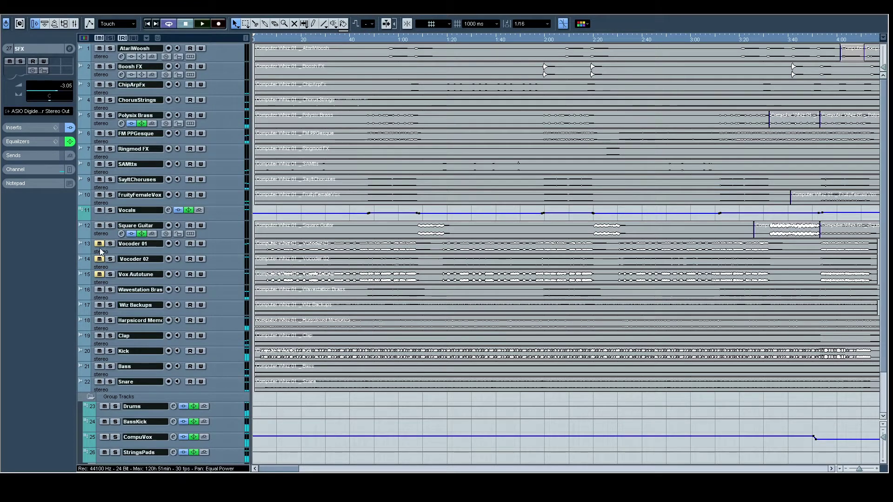
left_click(99, 259)
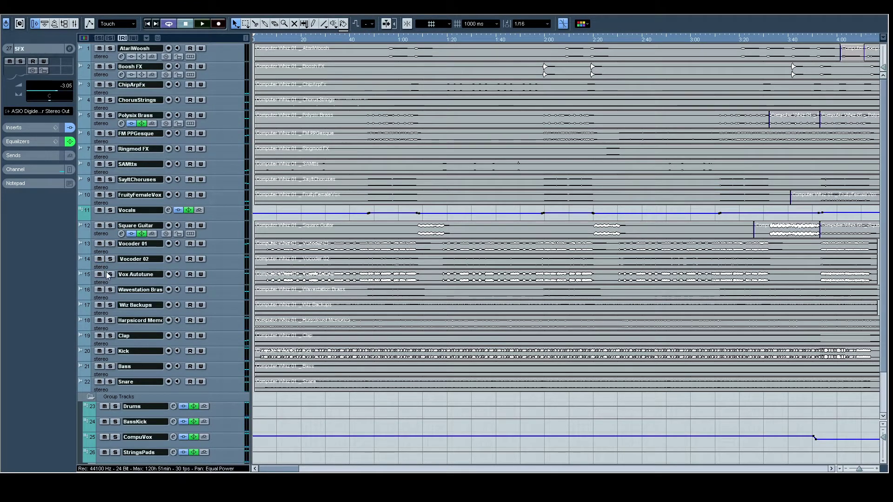
left_click(268, 35)
key("space")
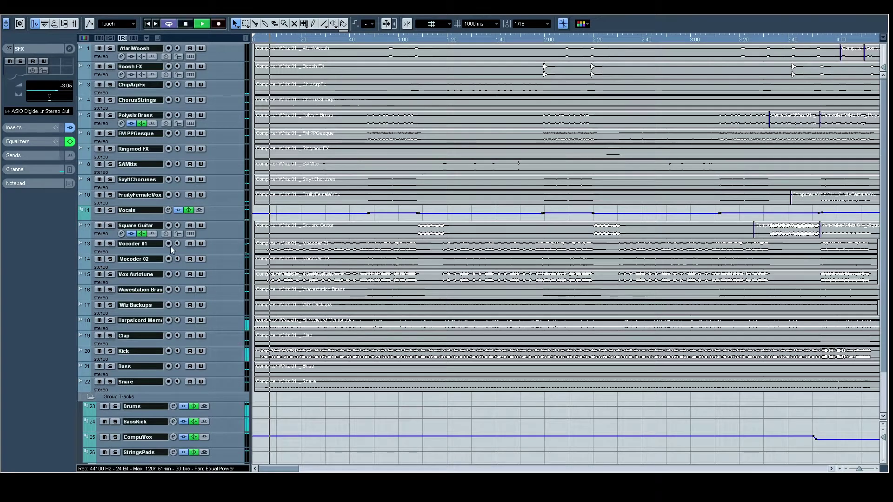
- Mute Vocoder 01, solo Vocoder 01, Vocoder 02 and Vox Autotune, and listen to the soloed vocal tracks before stopping playback
left_click(99, 244)
left_click(110, 244)
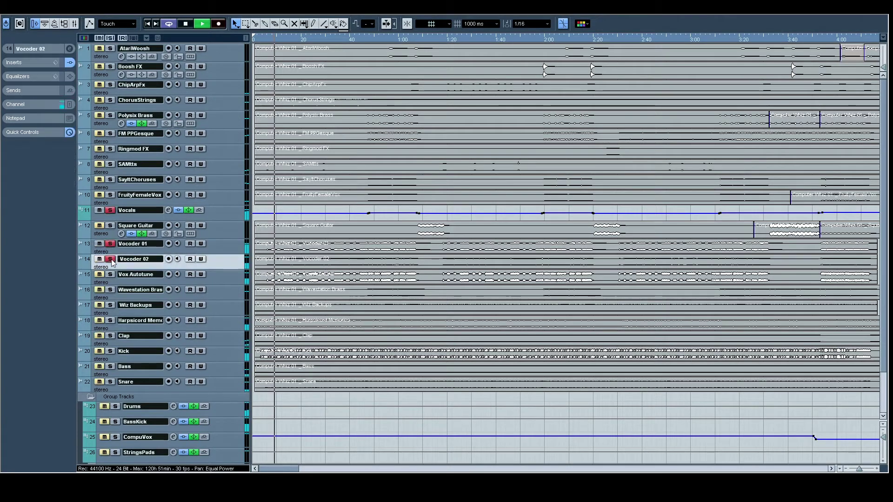
left_click(110, 259)
left_click(110, 275)
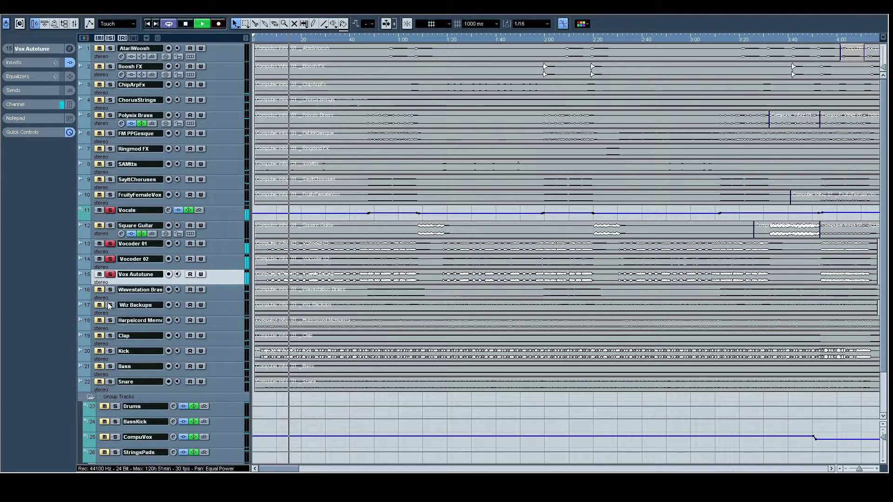
key("space")
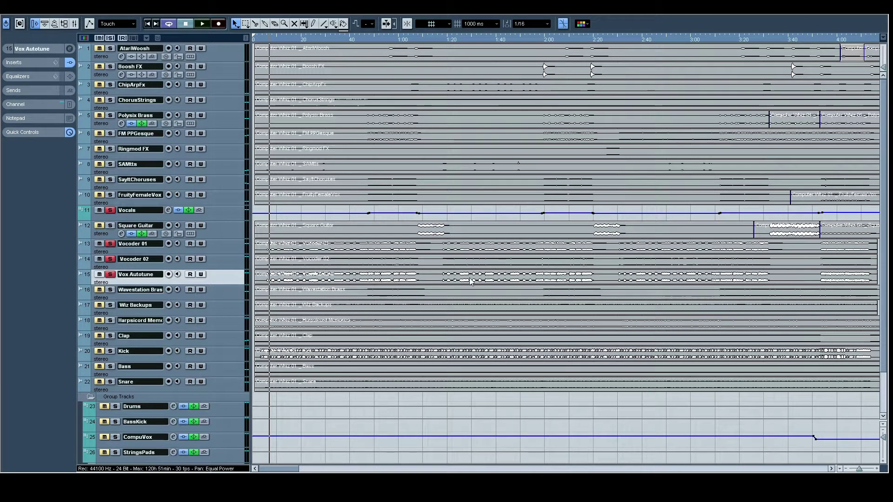
- Clear the solos on Vocoder 01, Vocoder 02 and Vox Autotune, and look over the arrangement
scroll(470, 281, "right", 5)
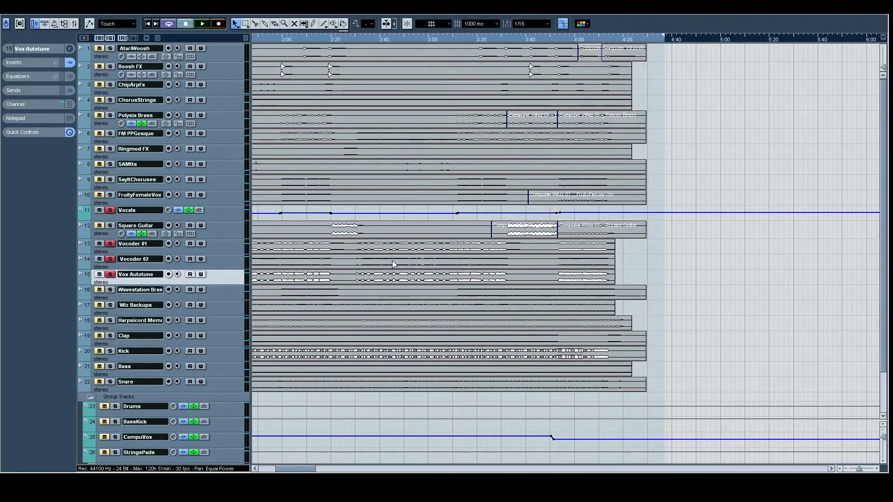
scroll(393, 264, "left", 5)
scroll(325, 247, "down", 3)
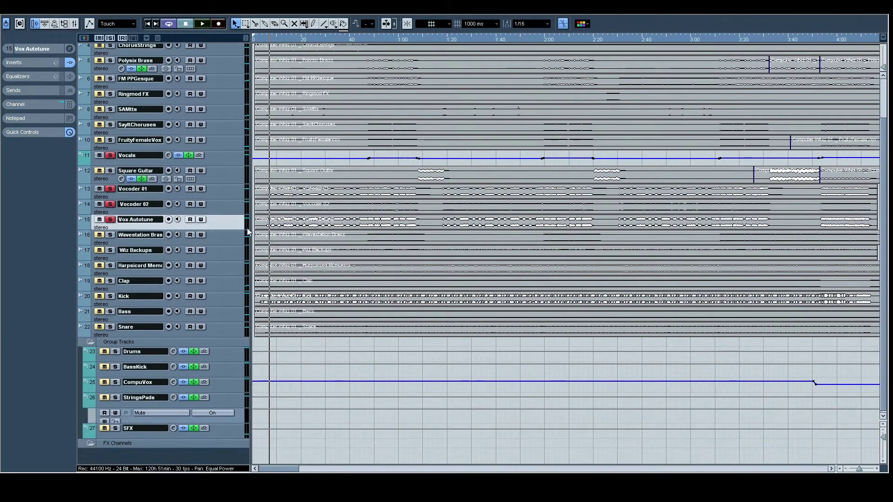
left_click(111, 190)
scroll(238, 266, "down", 1)
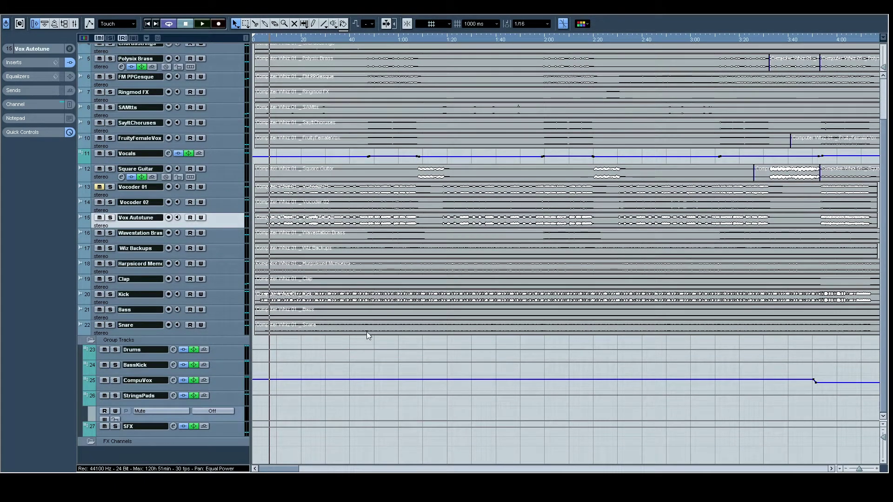
scroll(618, 310, "up", 3)
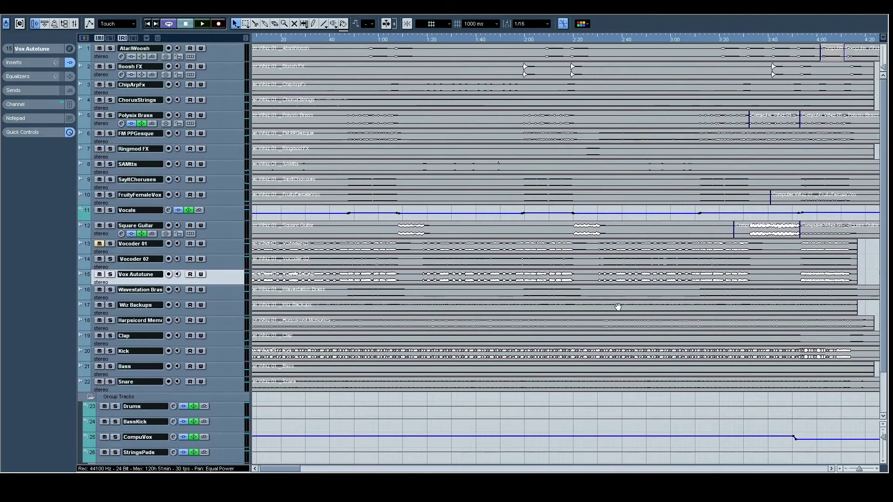
scroll(619, 311, "right", 2)
- Open the channel settings of the AtariWoosh and Boosh FX tracks to inspect their inserts and EQ
left_click(239, 61)
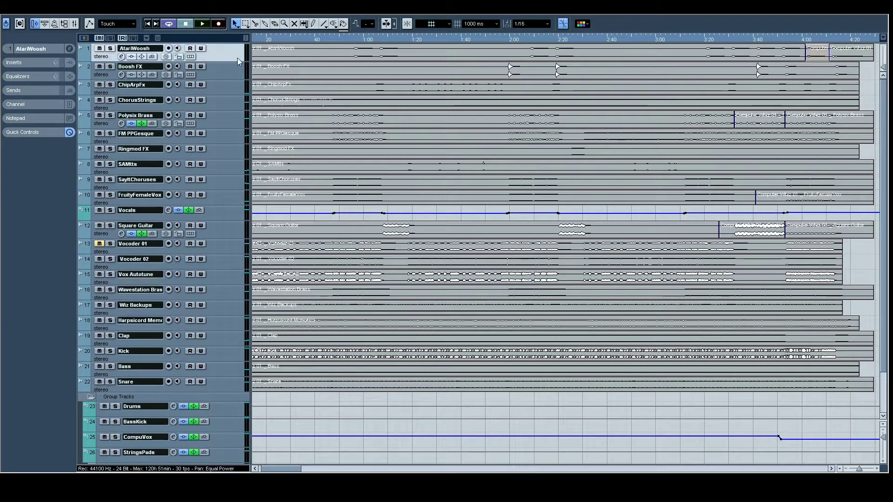
left_click(39, 50)
left_click(70, 49)
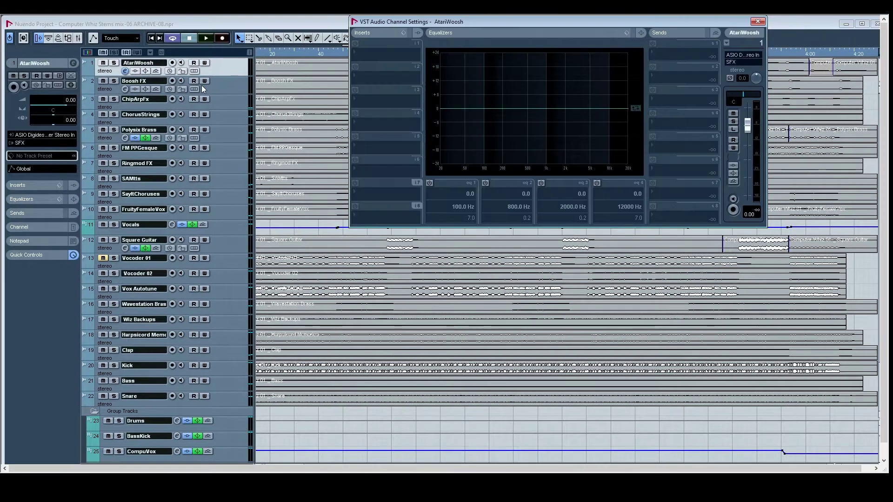
left_click(220, 89)
left_click(86, 71)
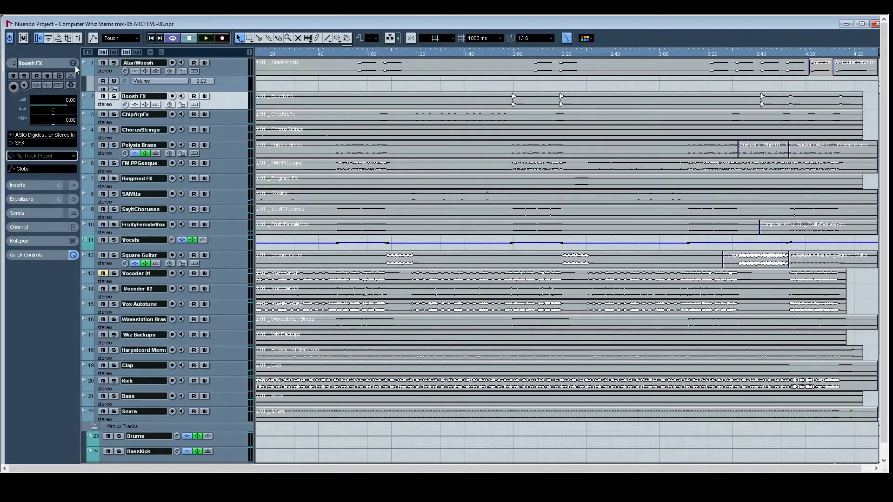
left_click(73, 63)
- View the channel settings of ChipArpFx, ChorusStrings, Polysix Brass and FM PPGesque one after another, checking inserts and EQ curves
left_click(235, 122)
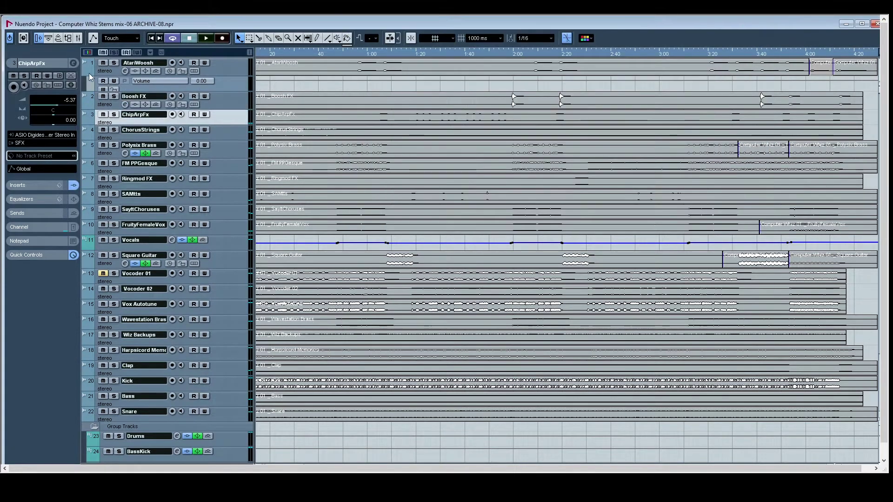
left_click(73, 63)
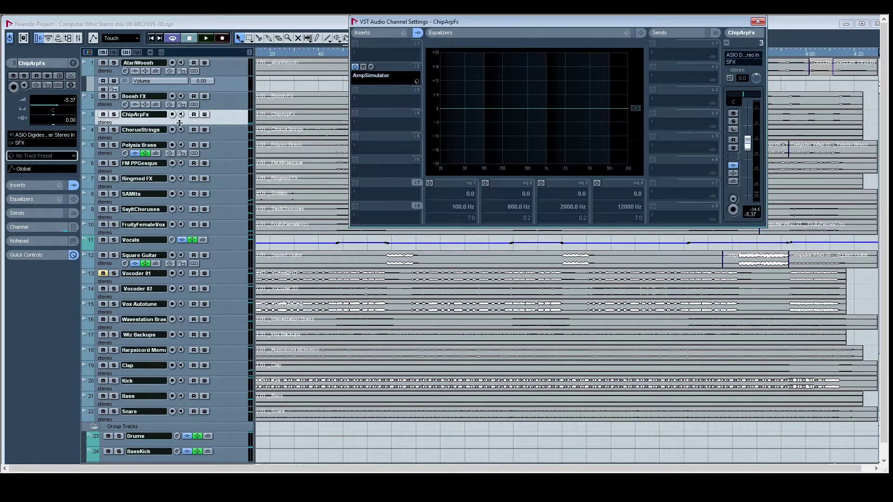
left_click(236, 138)
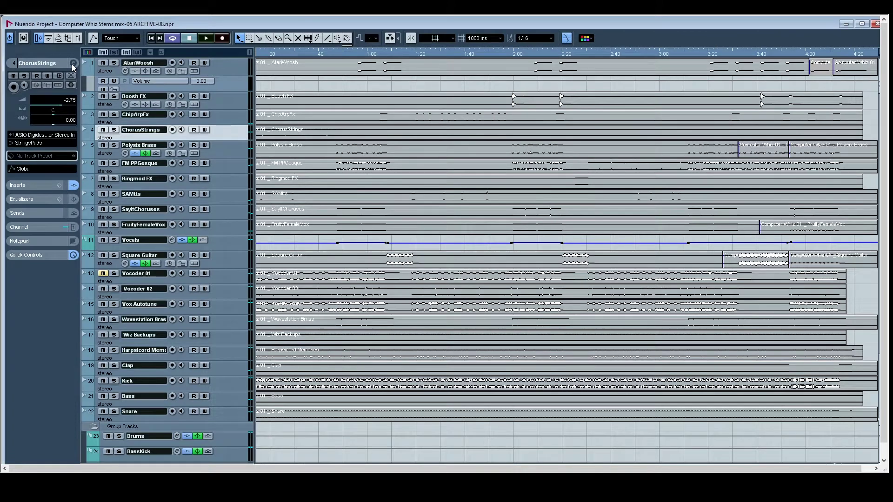
left_click(73, 65)
left_click(235, 149)
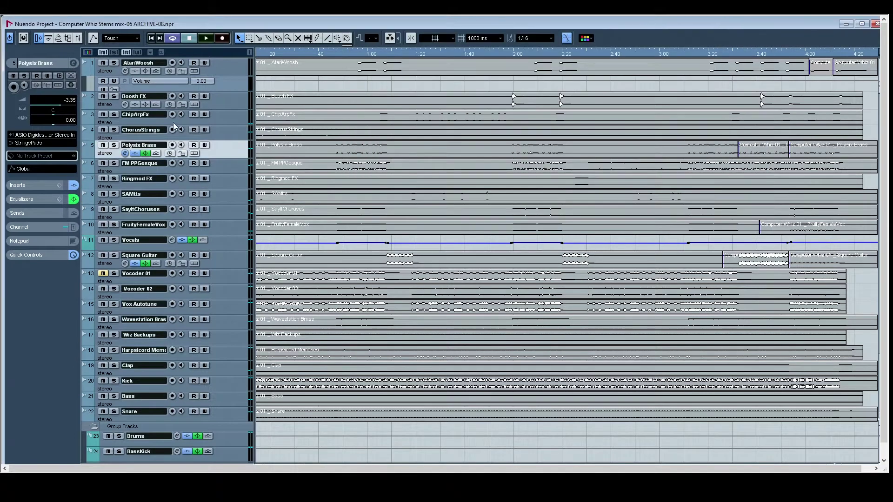
left_click(73, 63)
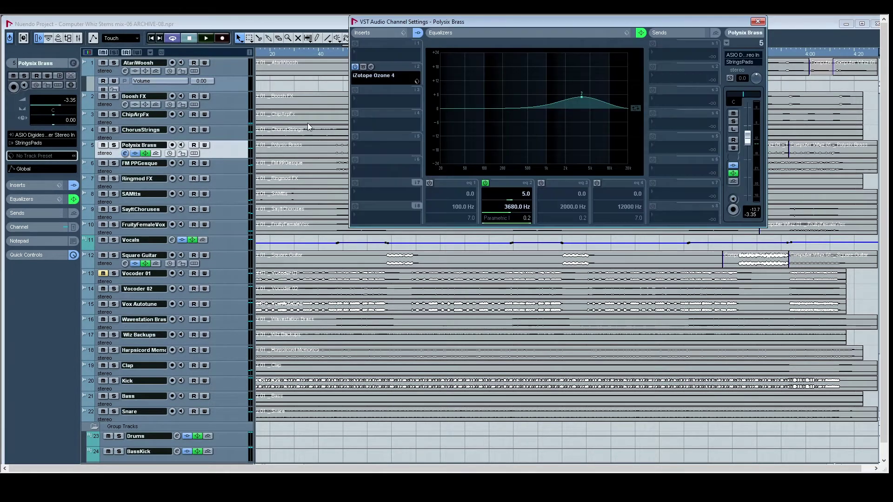
left_click(232, 168)
left_click(73, 64)
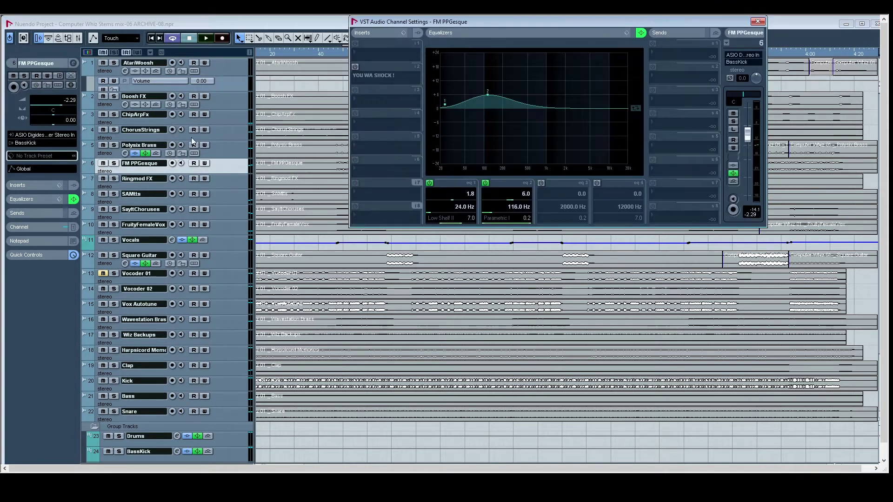
- View the channel settings of the Ringmod FX, SAMtts and SayItChoruses tracks in turn
left_click(227, 179)
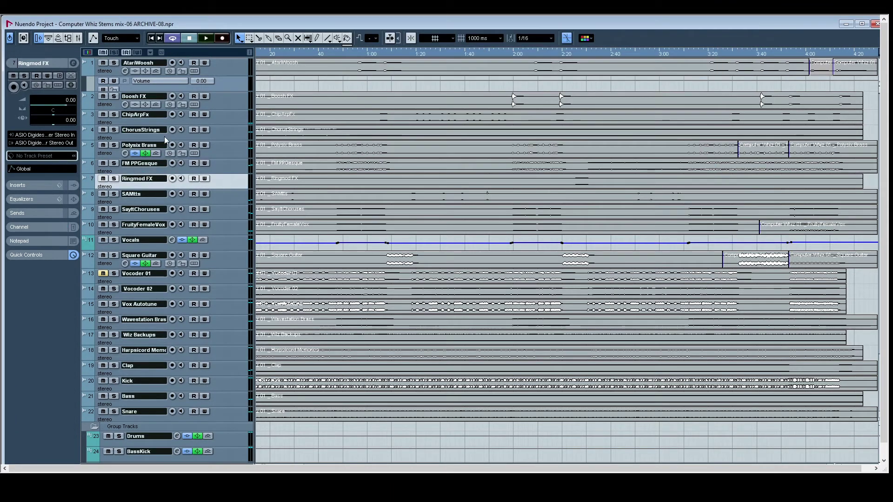
left_click(73, 64)
left_click(213, 200)
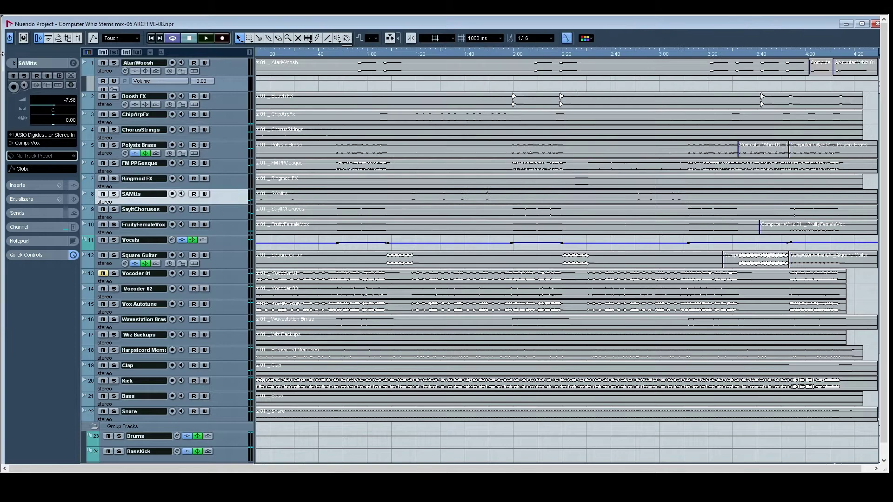
left_click(73, 64)
left_click(214, 215)
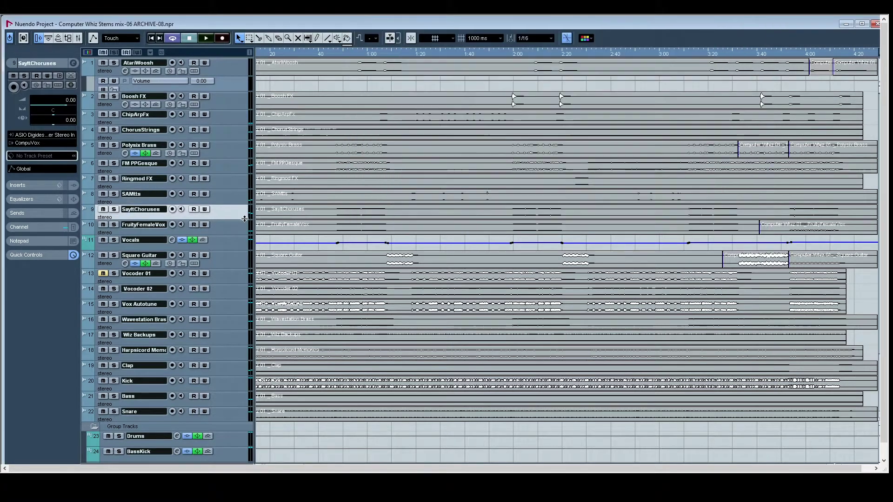
left_click(73, 64)
- Inspect the insert chains and EQ of the Vocals, Drums and BassKick group channels in their channel settings
left_click(225, 242)
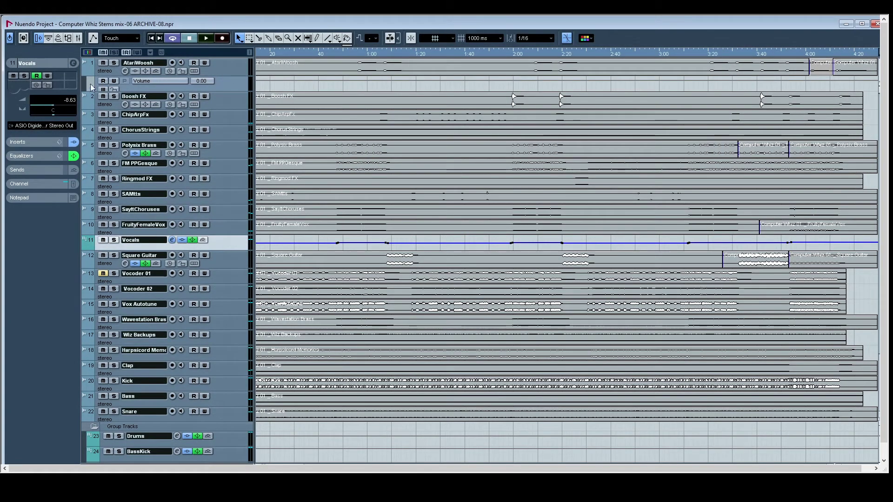
left_click(73, 64)
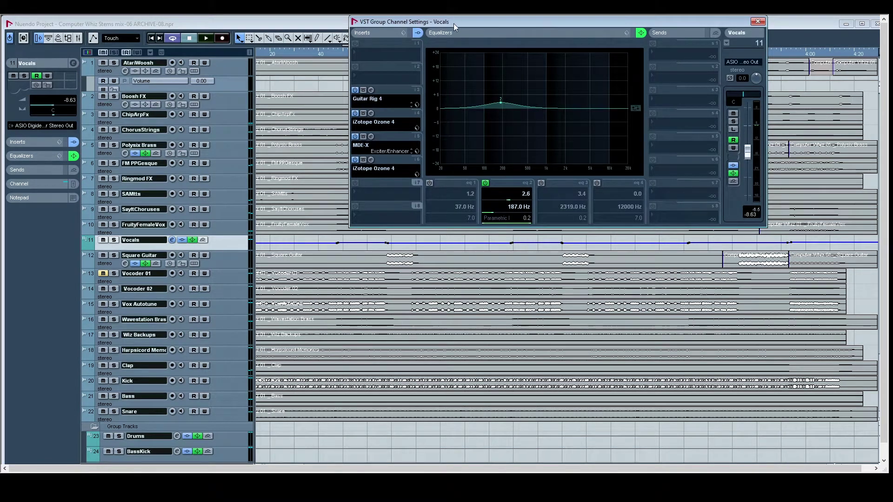
left_click_drag(453, 23, 435, 36)
scroll(221, 244, "down", 3)
left_click(229, 350)
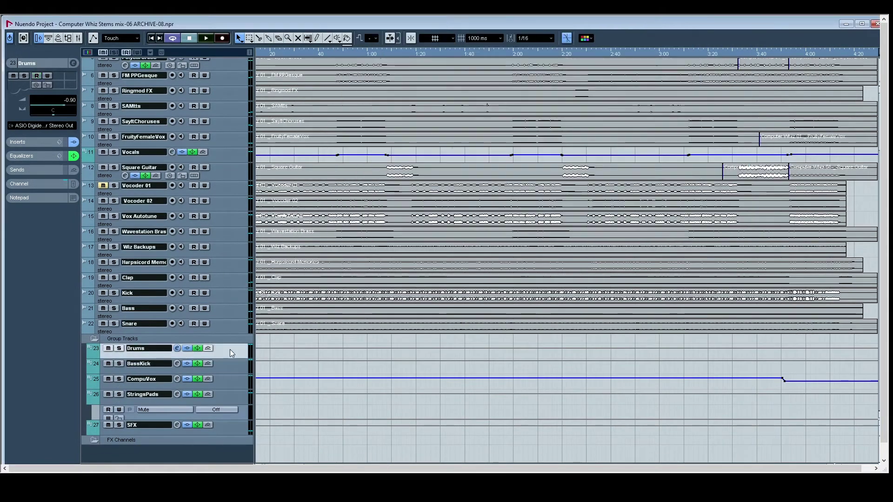
left_click(73, 63)
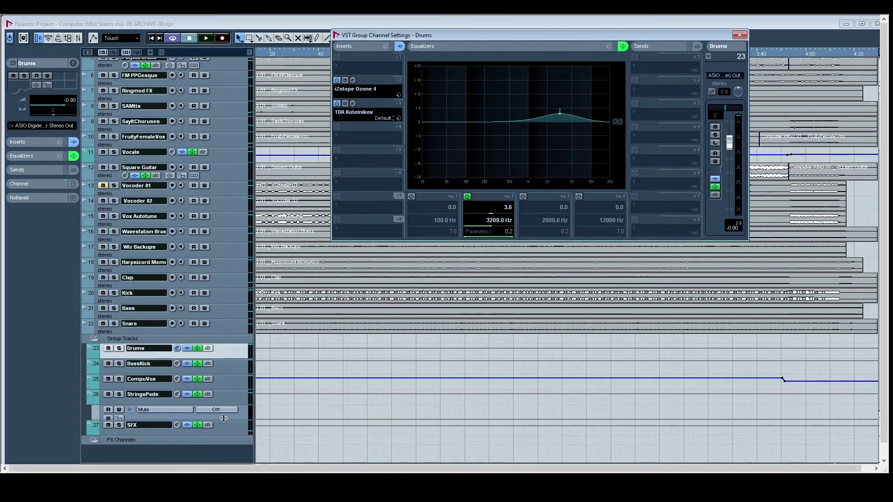
left_click(224, 372)
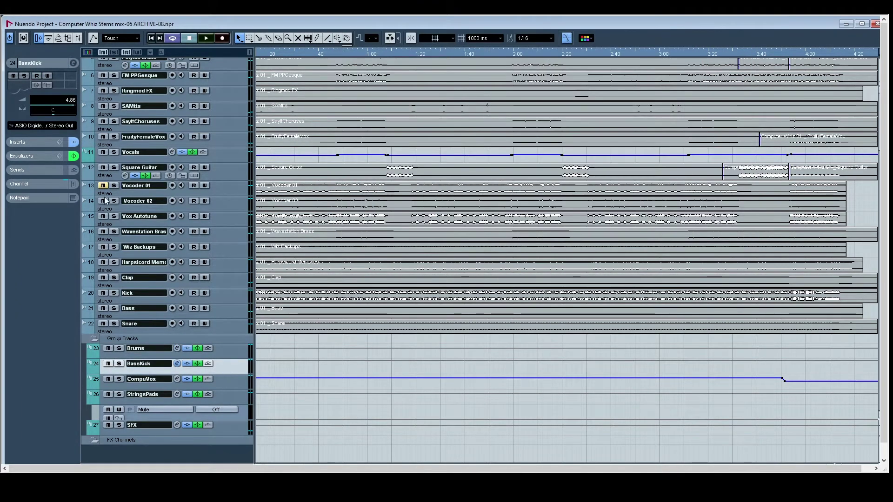
left_click(73, 63)
- Inspect the CompuVox group's channel settings and its GClip insert, then close the plug-in and channel windows
left_click(239, 383)
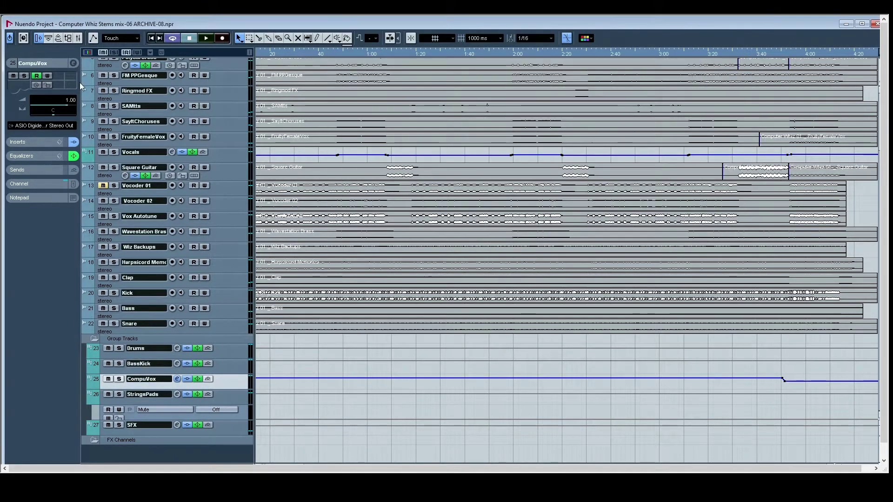
left_click(74, 63)
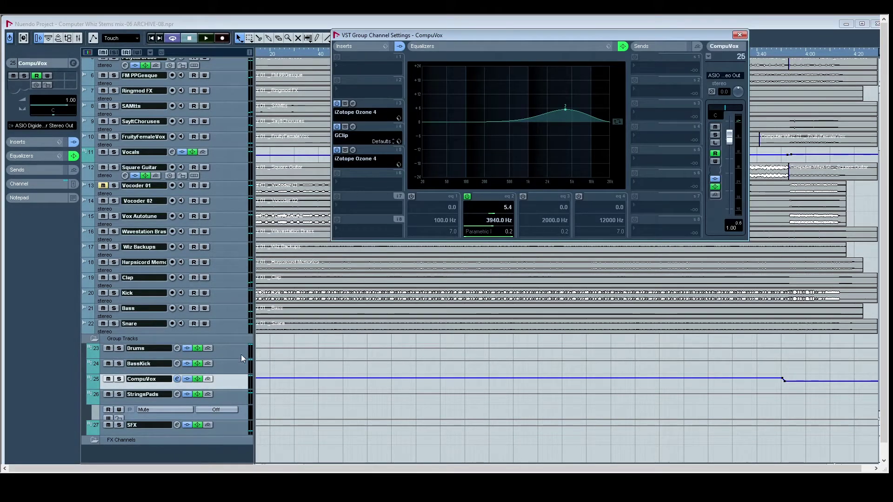
left_click(352, 126)
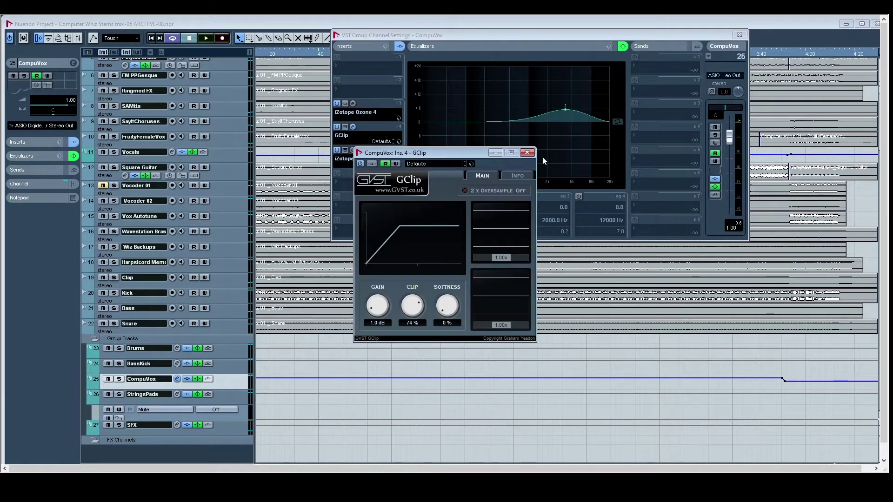
left_click(527, 153)
left_click(739, 35)
left_click_drag(461, 352, 508, 356)
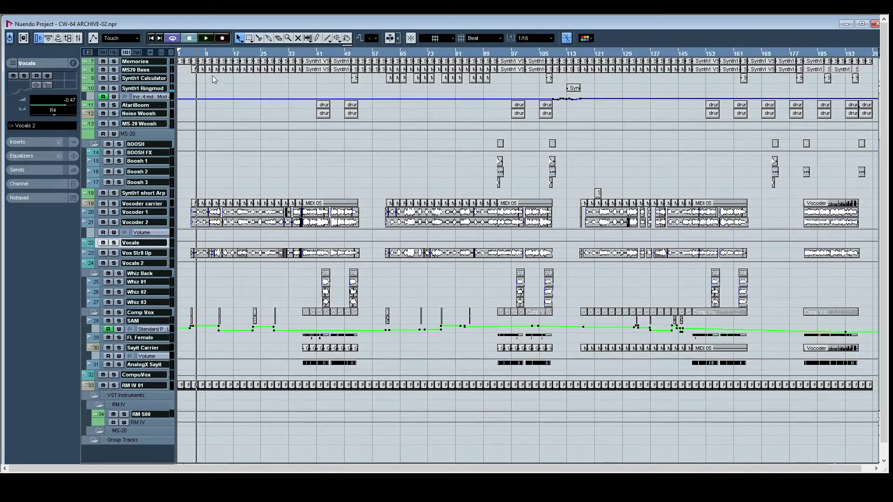
- Play the CW-64 ARCHIVE-02 project from bar 1 and listen to its opening bars with the timeline zoomed in
left_click_drag(186, 53, 178, 72)
key("space")
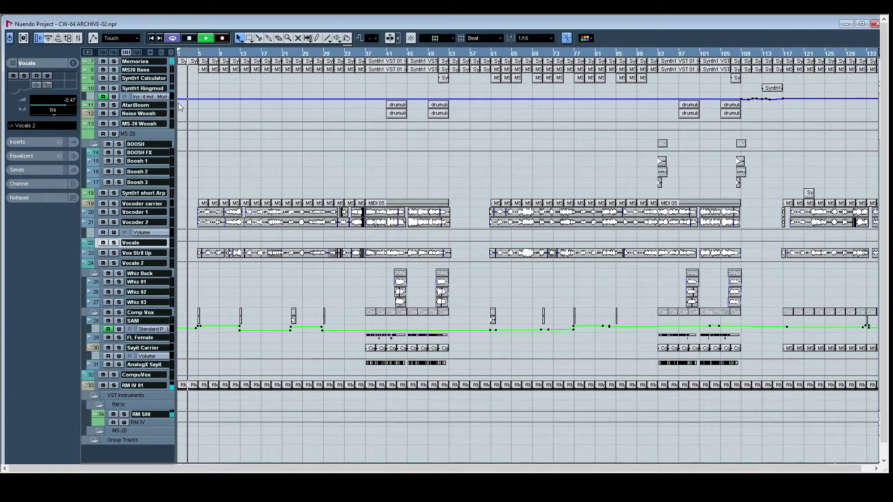
left_click_drag(198, 50, 172, 55)
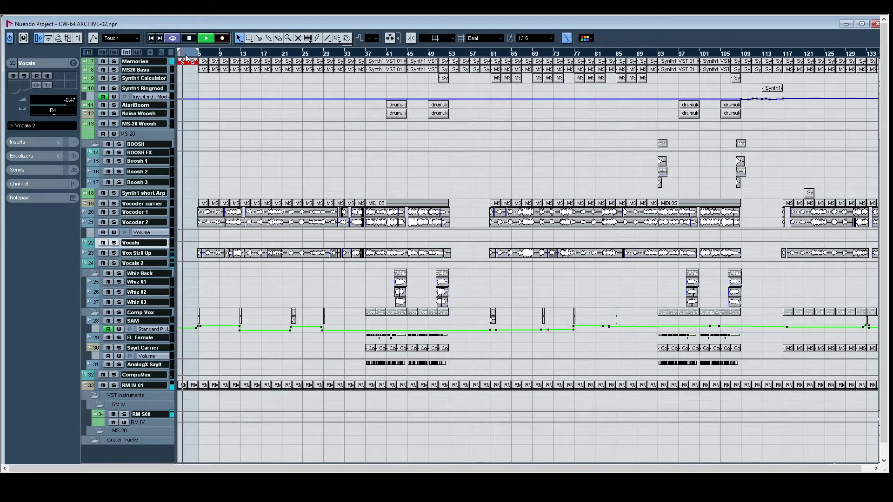
key("space")
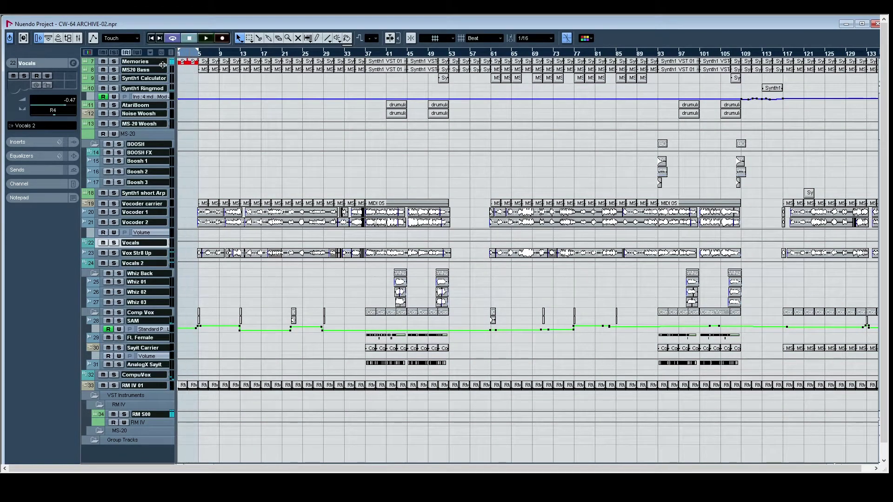
- Increase the height of the Memories track to reveal the MIDI notes in its parts
left_click_drag(158, 64, 194, 182)
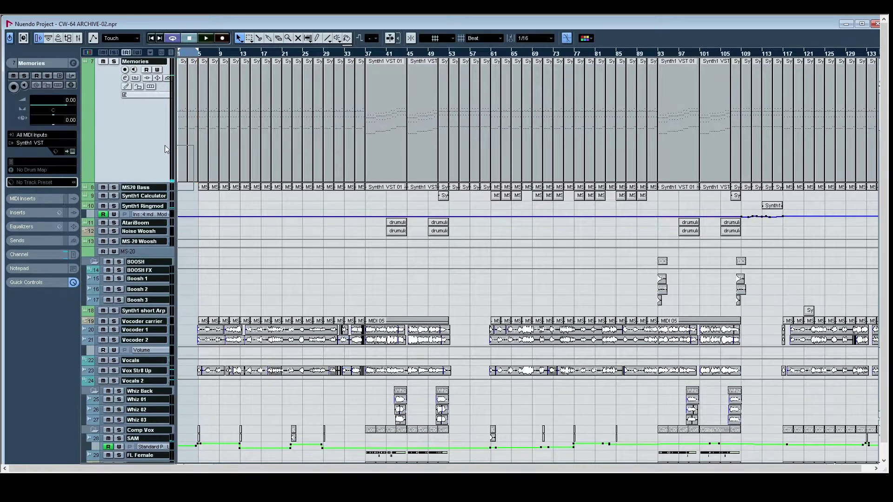
- Open the first part of the Memories track in the Key Editor, enlarging the editor and the note view
double_click(189, 153)
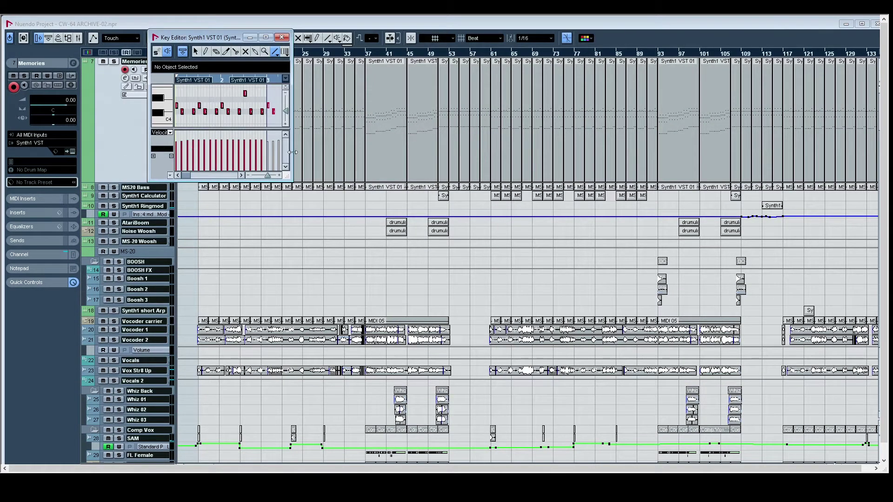
left_click_drag(287, 176, 628, 378)
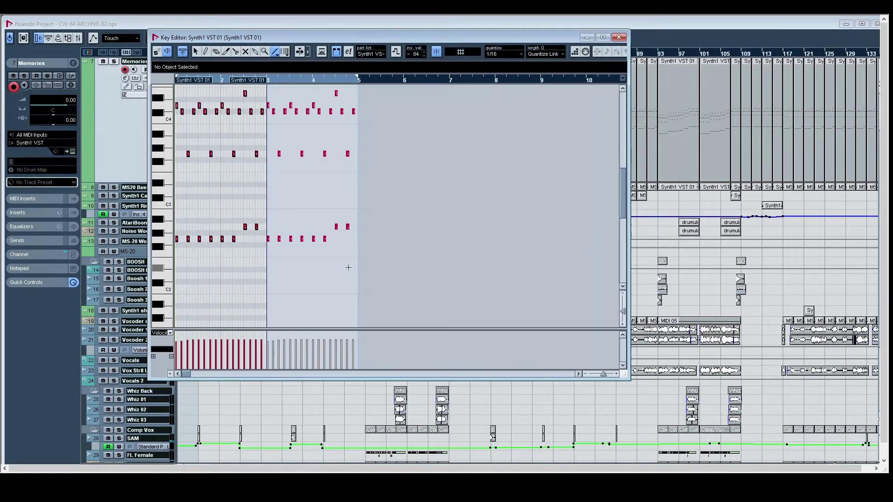
scroll(445, 254, "down", 1)
left_click_drag(235, 83, 175, 95)
scroll(181, 279, "up", 5)
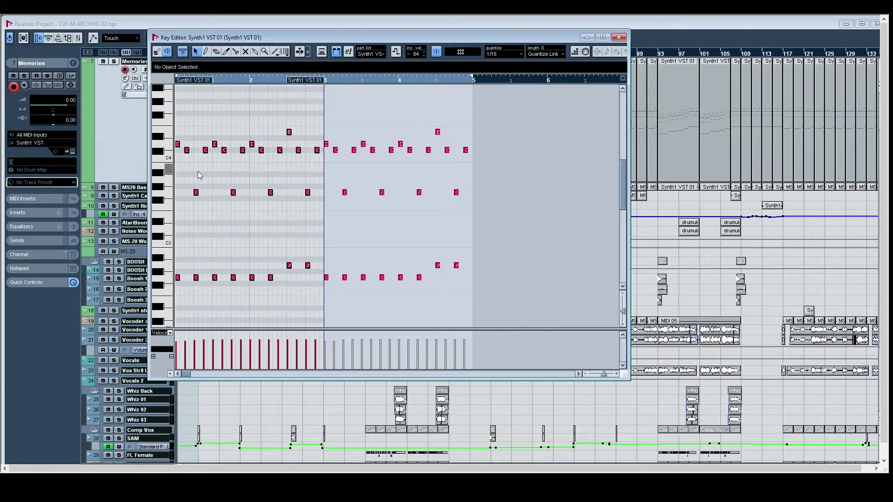
- Audition the opening arpeggio notes one at a time, starting from the part's first upper note
left_click(178, 145)
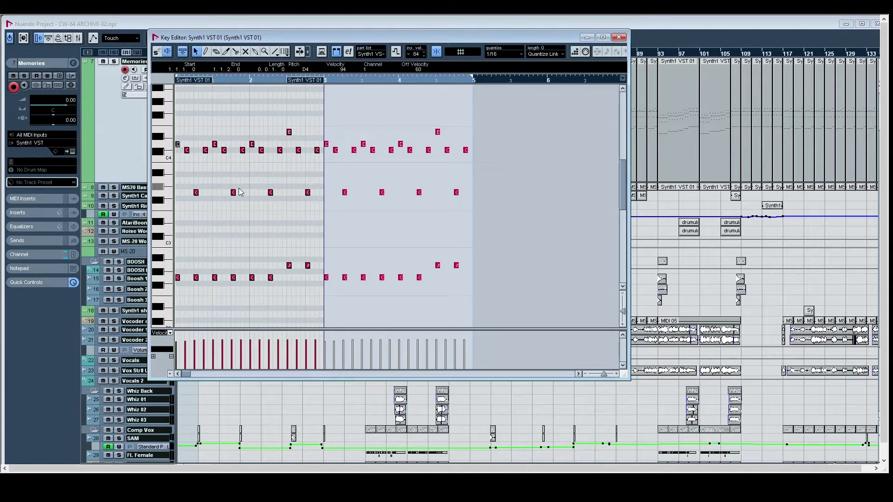
key("Right")
key("Right")
key("Right")
key("Right")
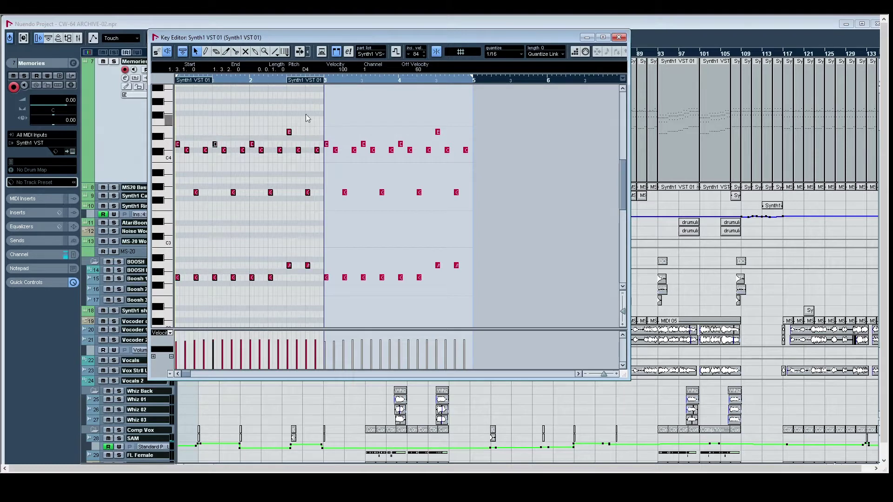
- Delete the lowest row of bass notes from the Memories parts, leaving only the upper arpeggio
left_click_drag(498, 300, 176, 251)
key("Delete")
left_click(456, 192)
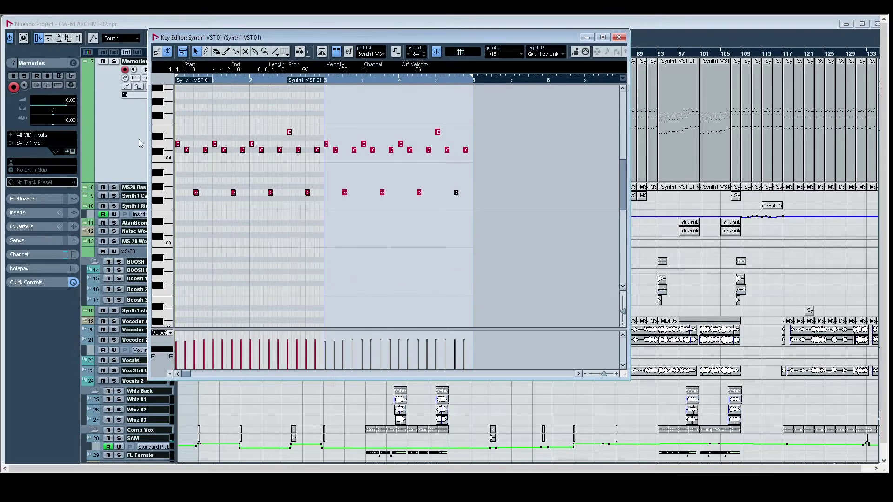
- Step forward through the remaining arpeggio notes and back to the first note to audition the pattern without bass
left_click(177, 145)
key("Right")
key("Right")
key("Right")
key("Right")
key("Right")
key("Right")
key("Right")
key("Right")
key("Right")
key("Right")
key("Right")
key("Left")
key("Left")
key("Left")
key("Left")
key("Left")
key("Left")
key("Left")
key("Left")
key("Left")
key("Left")
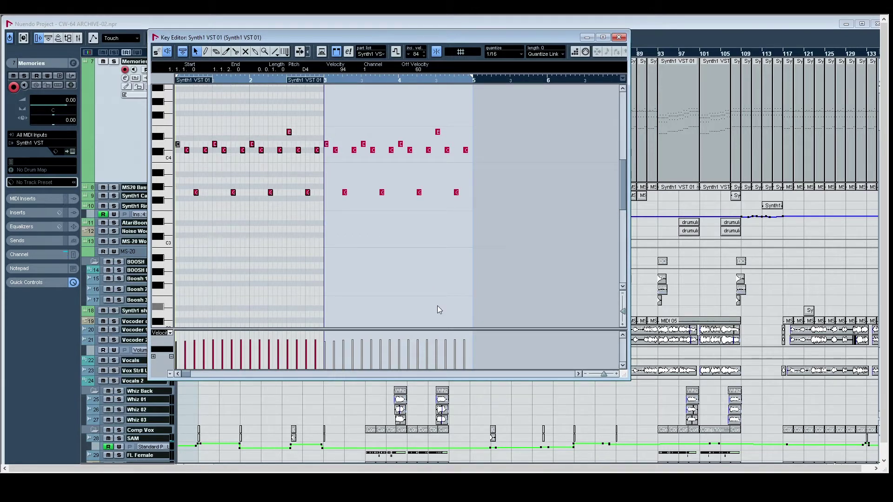
- View the Memories track's Synth1 instrument, then reopen the first part in the Key Editor and play it
left_click(69, 149)
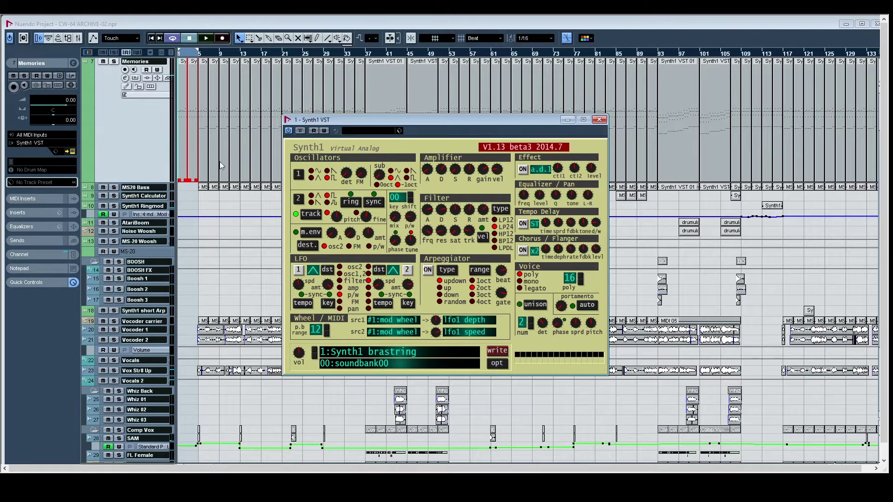
double_click(181, 135)
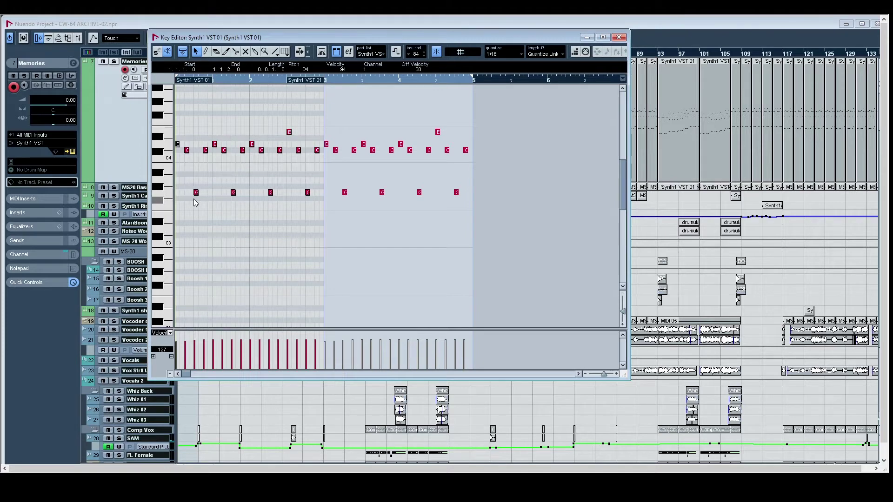
key("space")
- Undo the deletion of the bass notes and play the complete Memories pattern in the Key Editor
key("ctrl+z")
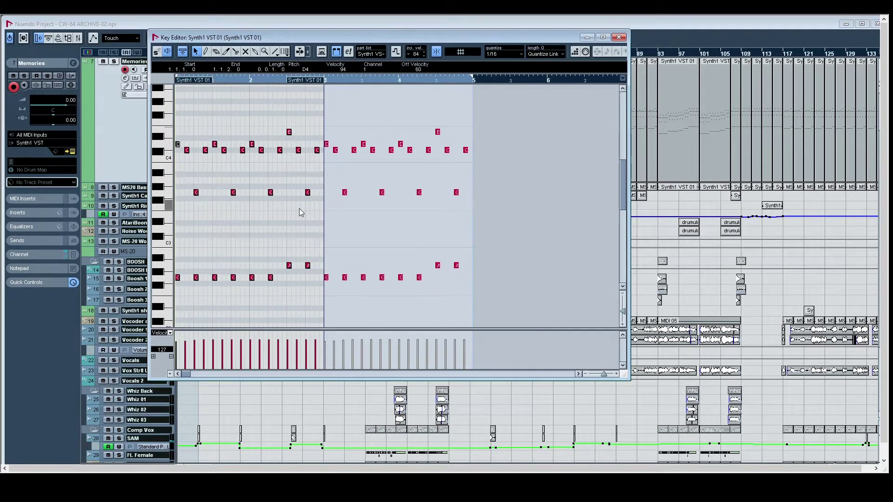
key("space")
left_click(187, 150)
key("space")
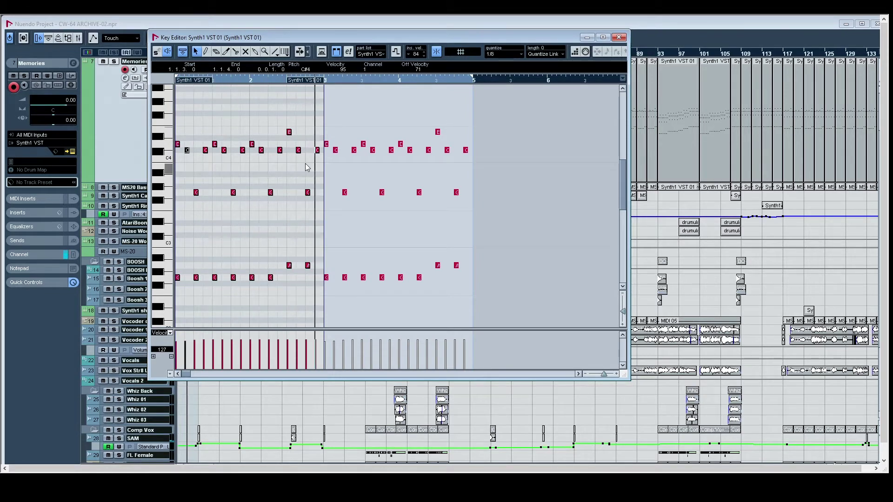
key("space")
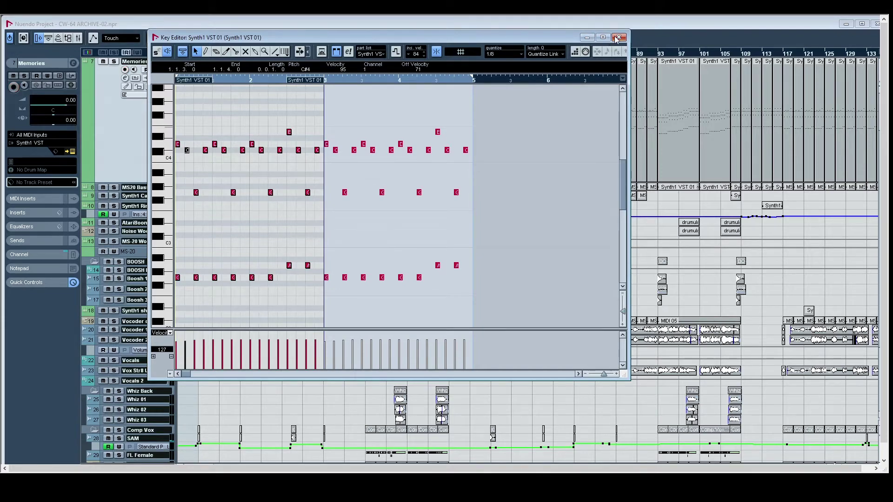
- Close the Key Editor, maximize the project window and look over the Memories parts to the end of the arrangement
left_click(619, 37)
double_click(474, 25)
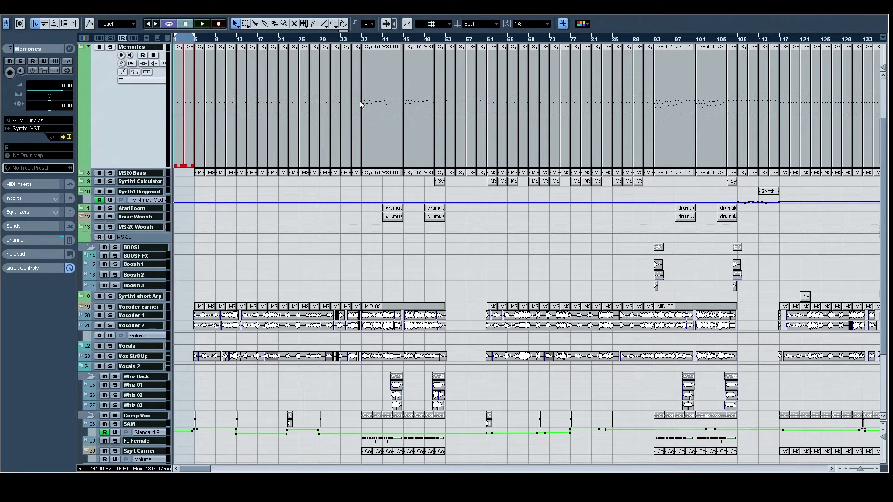
scroll(514, 150, "up", 2)
scroll(514, 151, "right", 10)
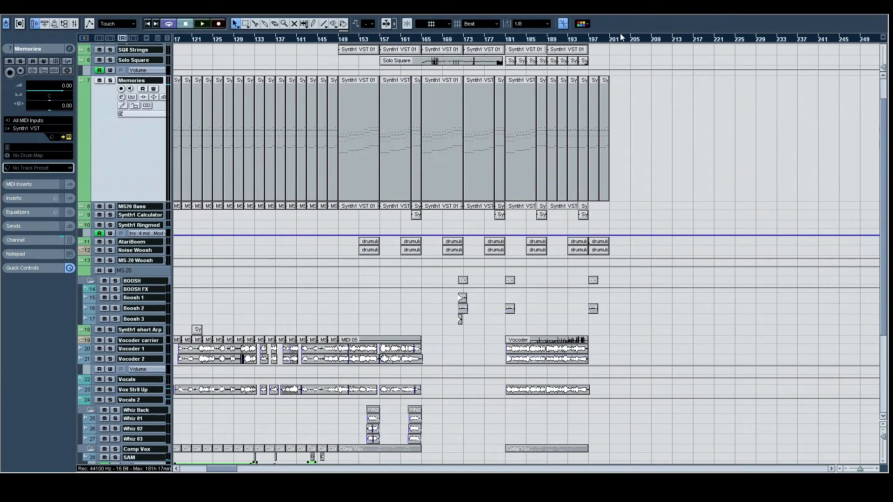
scroll(253, 119, "left", 10)
scroll(224, 139, "down", 1)
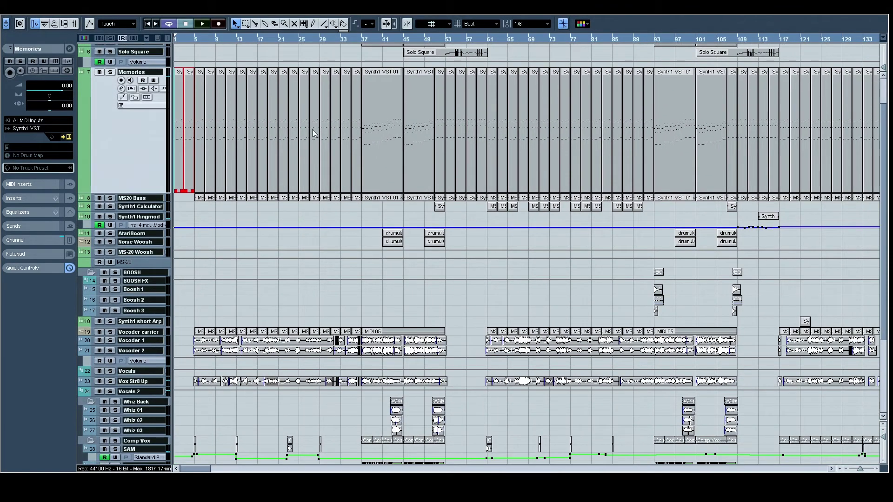
- Play the opening bars, then position the cursor just before bar 5 and play the vocal entry from there
key("space")
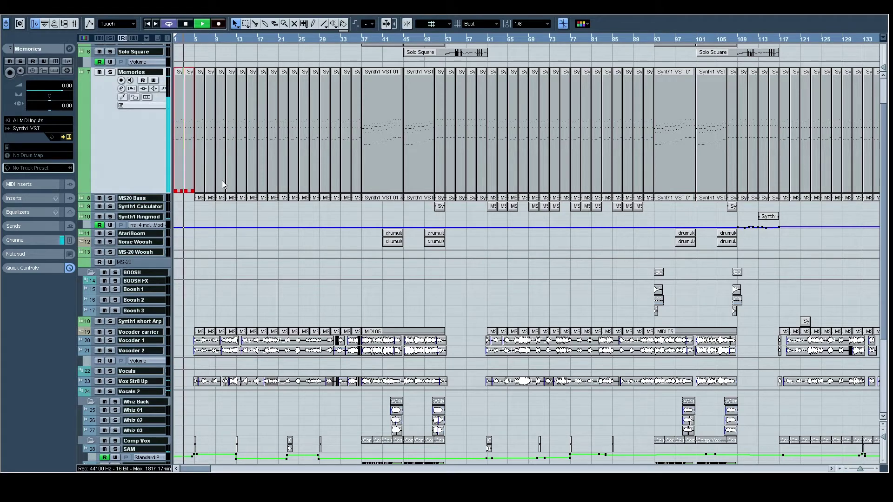
key("space")
left_click_drag(190, 40, 189, 46)
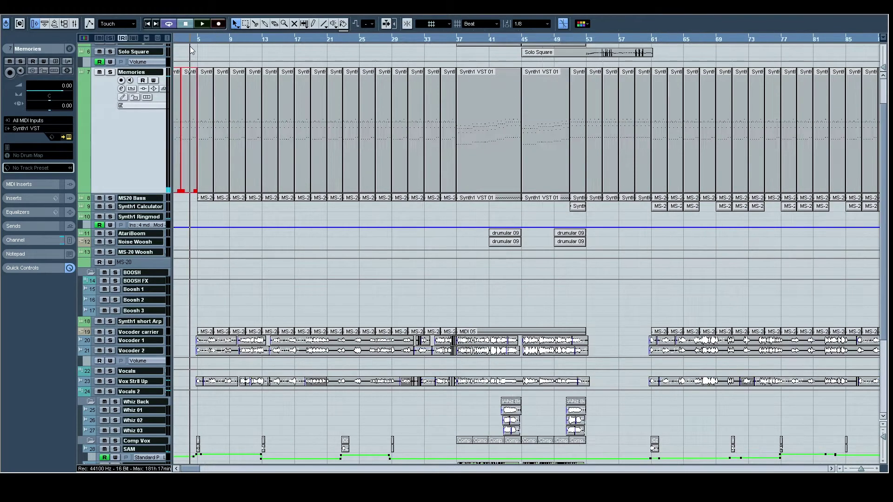
scroll(331, 232, "down", 5)
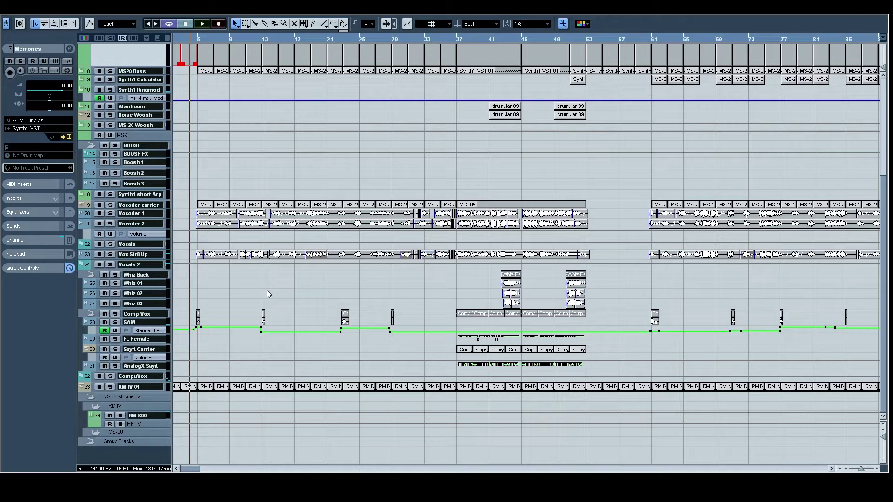
key("space")
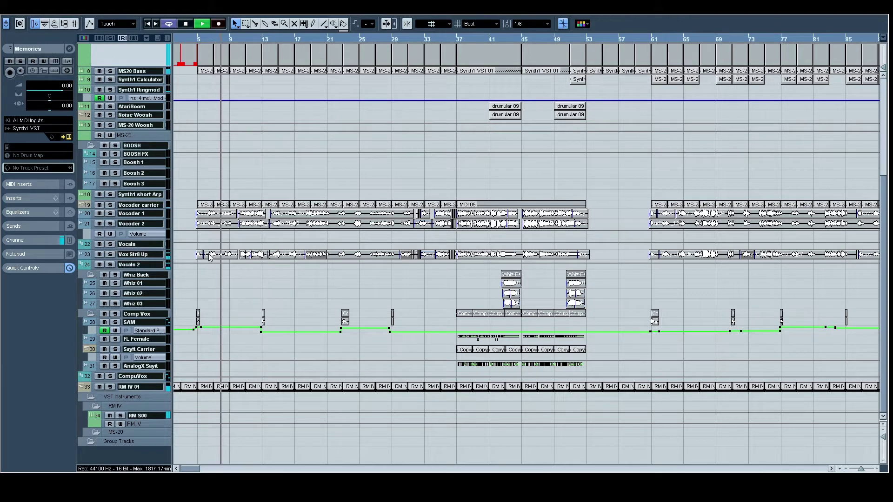
- Open the Vocoder carrier track's MIDI channel settings and route its first MIDI send to the Vokko insert on Vocoder 2
left_click(142, 205)
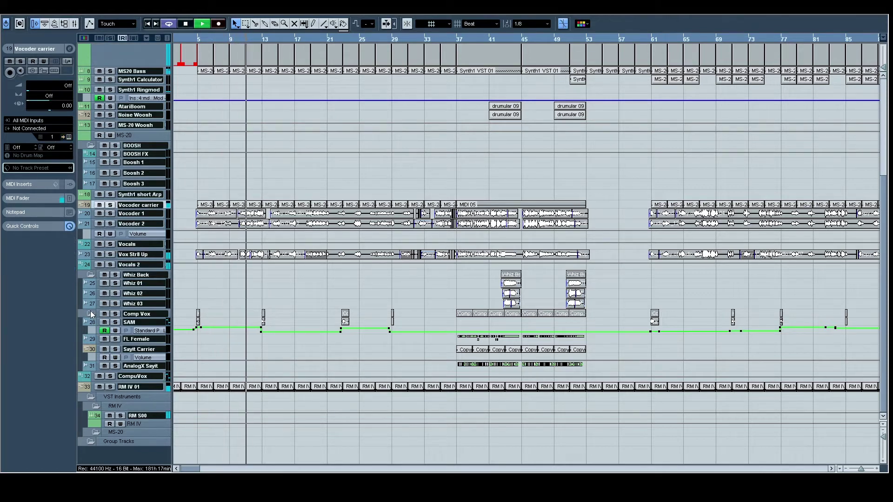
left_click(69, 49)
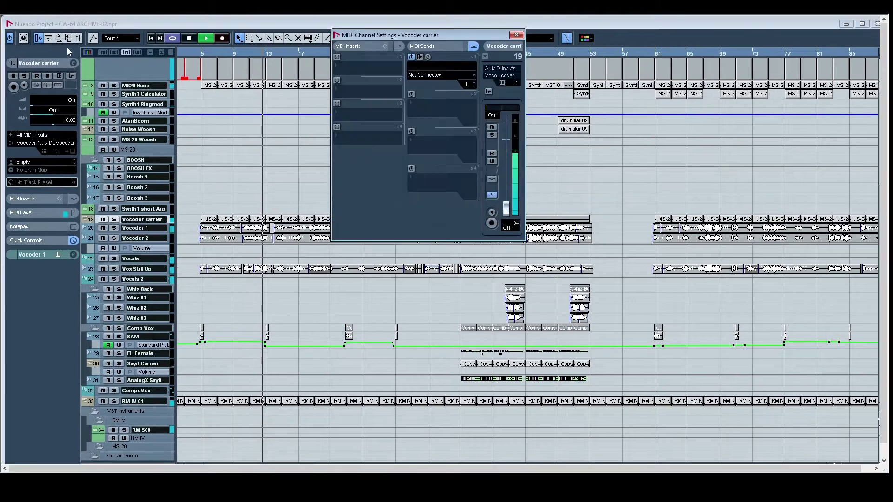
left_click(448, 75)
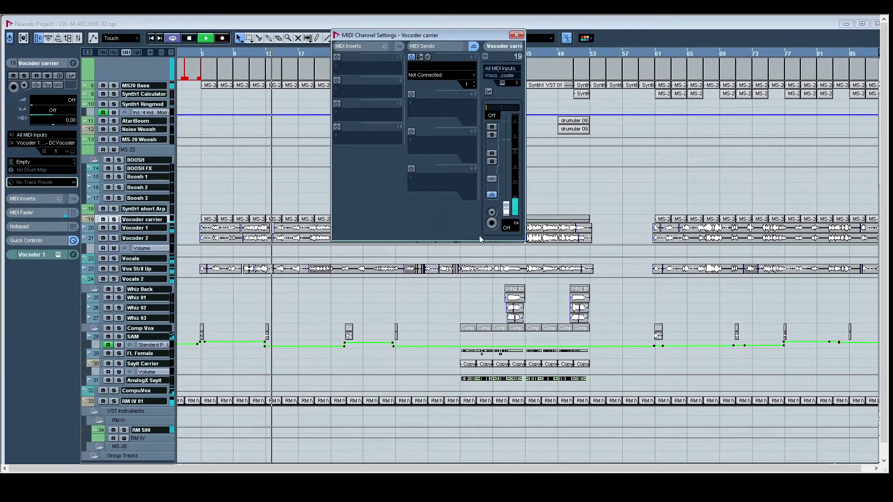
left_click(486, 276)
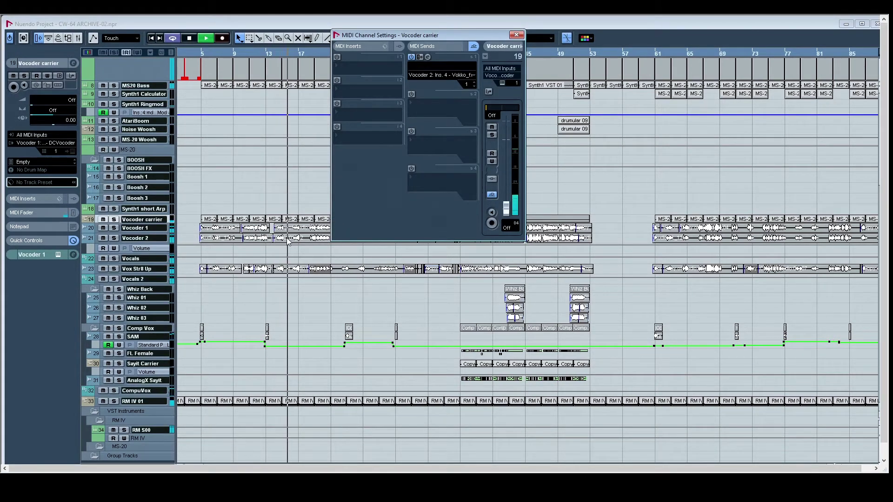
- Stop playback and solo the Vocoder carrier, Vocoder 1 and Vocoder 2 tracks
left_click_drag(290, 244, 436, 253)
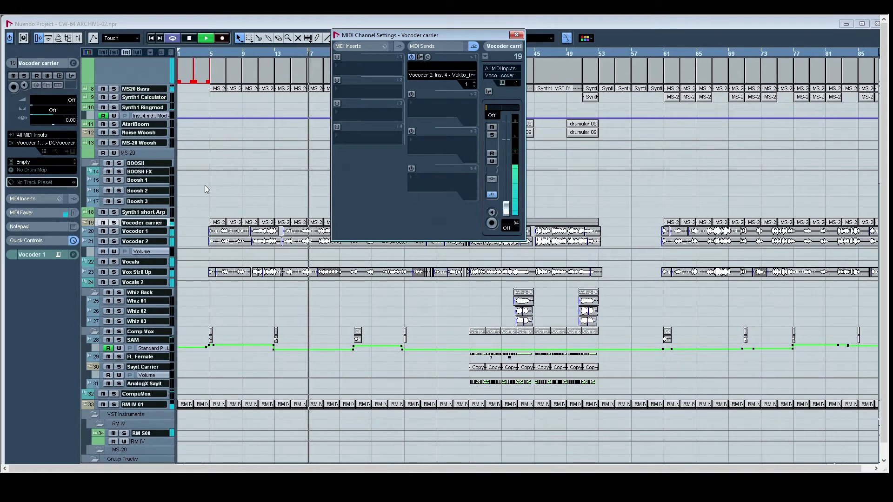
key("space")
left_click(113, 223)
left_click(115, 232)
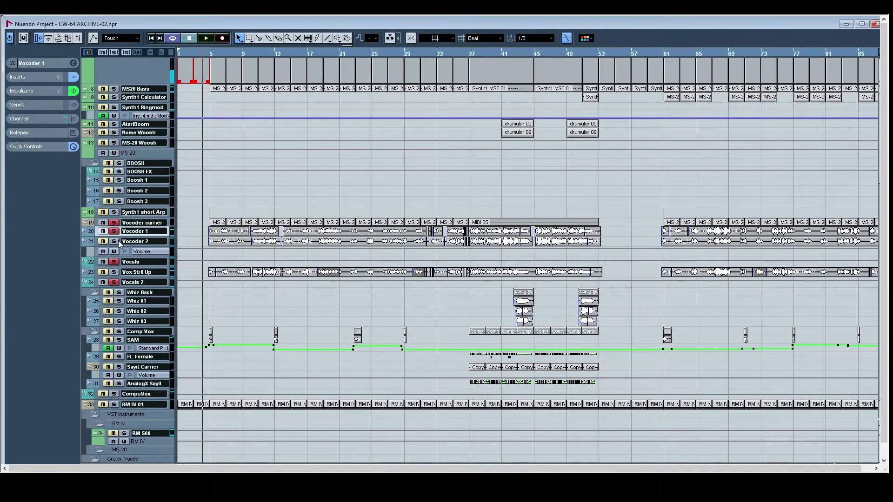
left_click(116, 241)
- Select the Vocoder carrier's MIDI parts from bar 5 to bar 53 and open them in the Key Editor
left_click(149, 223)
left_click_drag(209, 209, 611, 226)
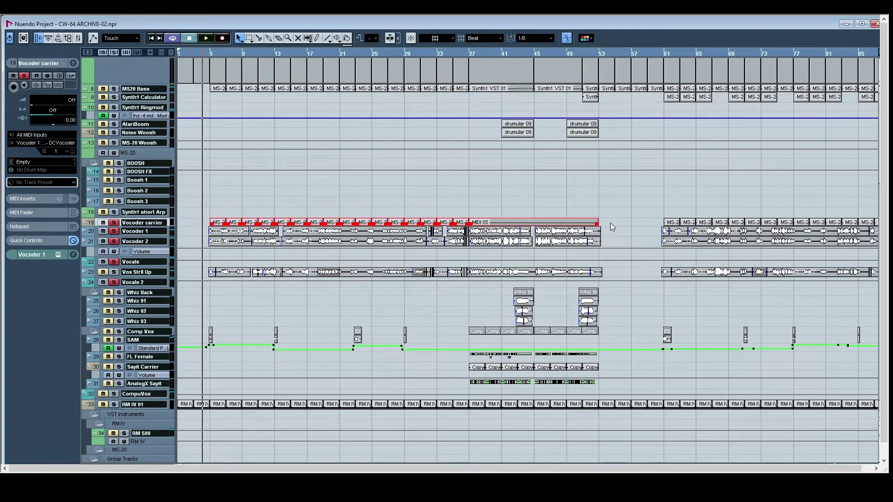
double_click(237, 223)
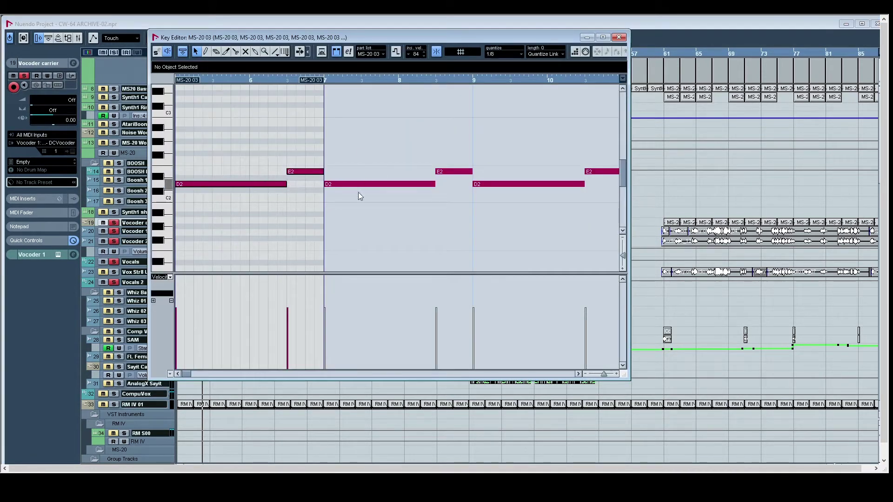
scroll(403, 201, "left", 3)
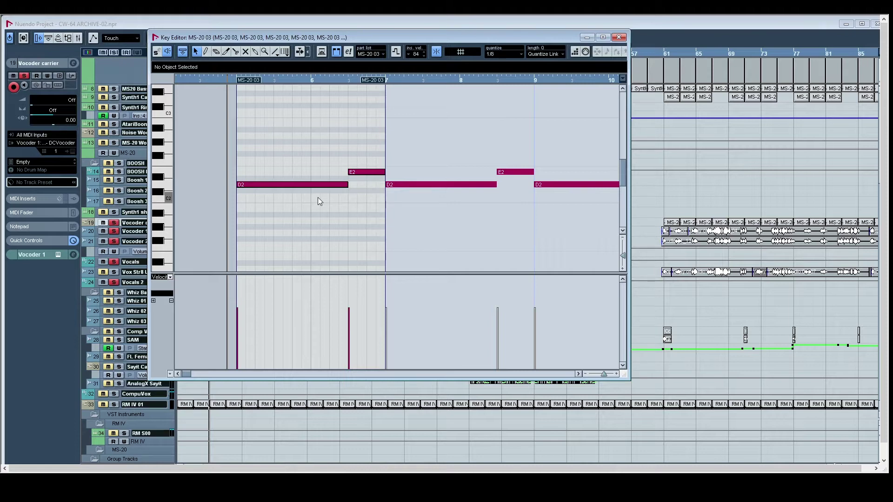
- Play the soloed vocoder tracks while following the carrier's bass notes to about bar 15, then close the Key Editor
key("space")
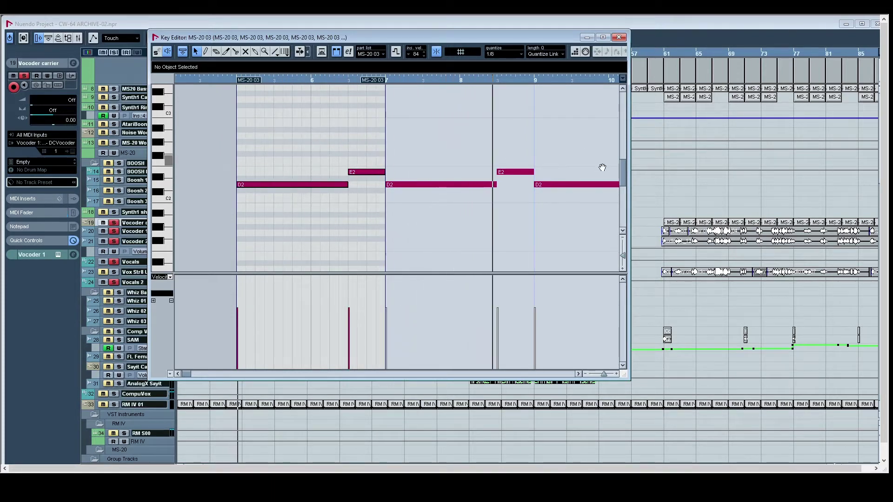
left_click_drag(601, 165, 430, 159)
left_click_drag(514, 217, 442, 209)
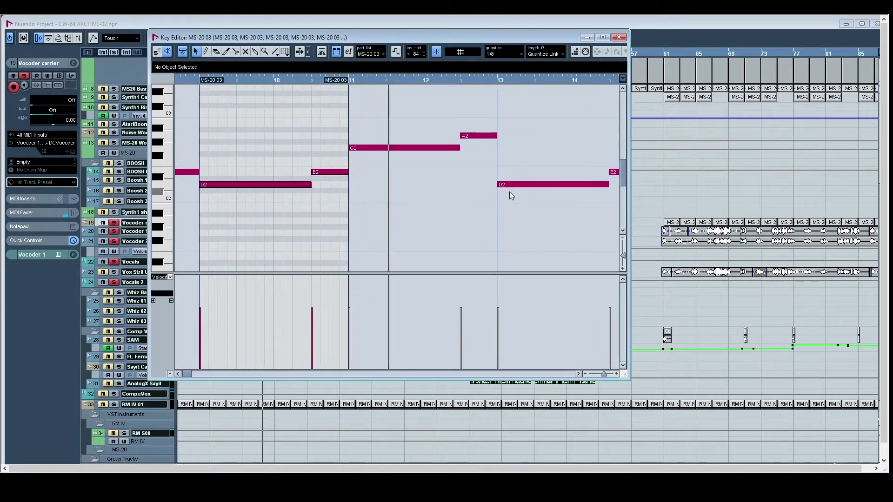
left_click_drag(507, 195, 417, 205)
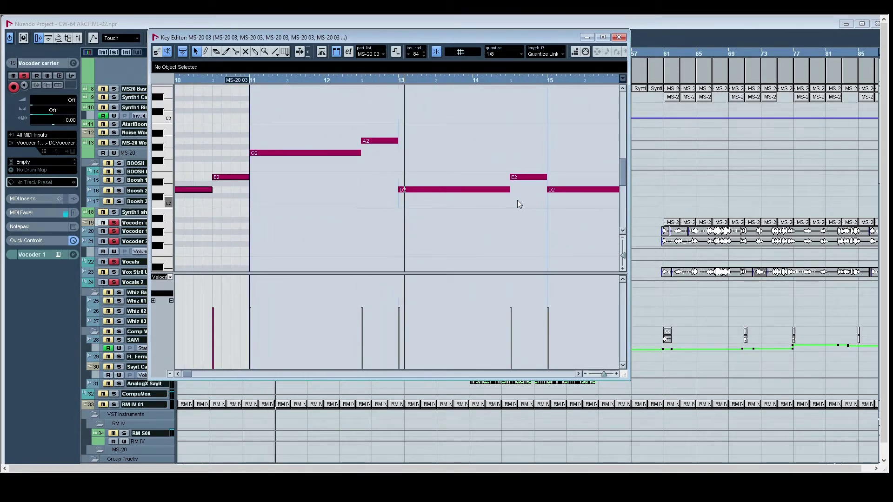
left_click(618, 37)
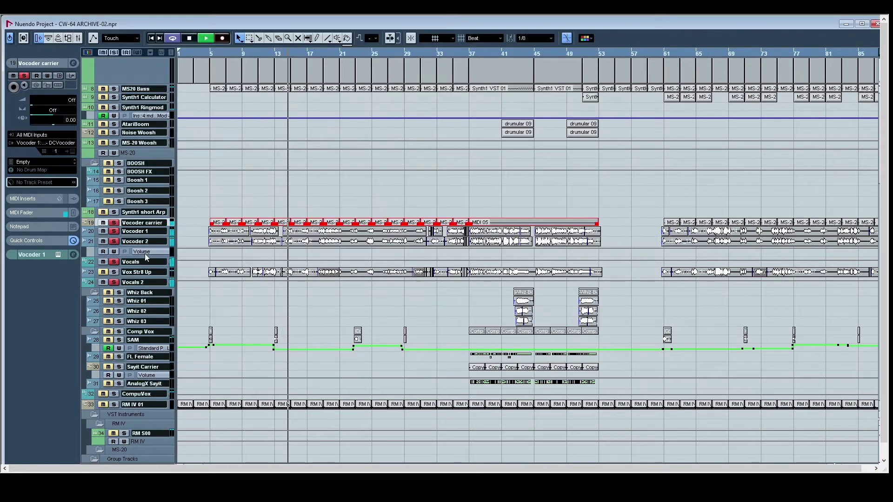
- Solo the Vox Str8 Up track in place of the vocoder tracks, play it and open its channel settings
key("space")
left_click(114, 271)
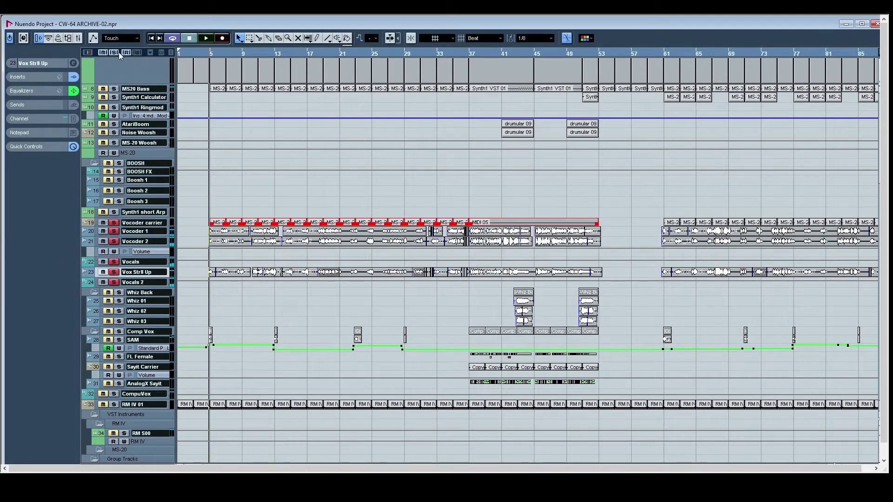
key("space")
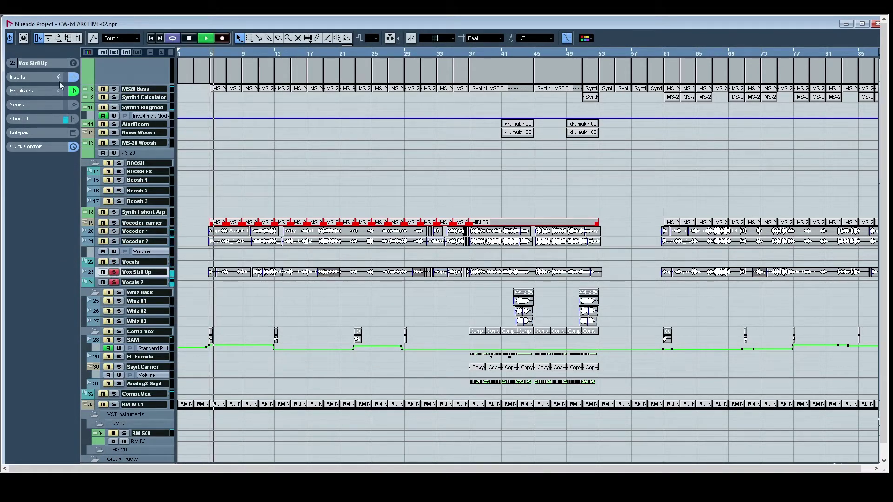
left_click(73, 63)
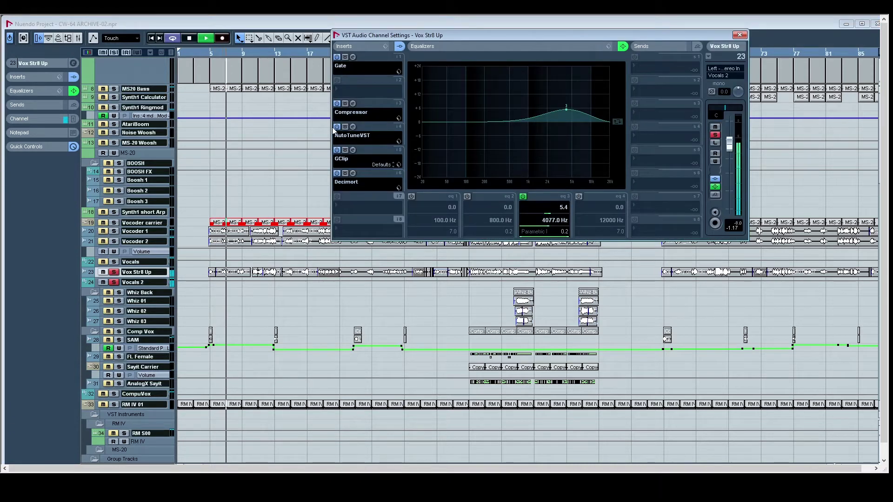
- View the AutoTuneVST and Decimort inserts on Vox Str8 Up and close its channel settings
left_click(353, 127)
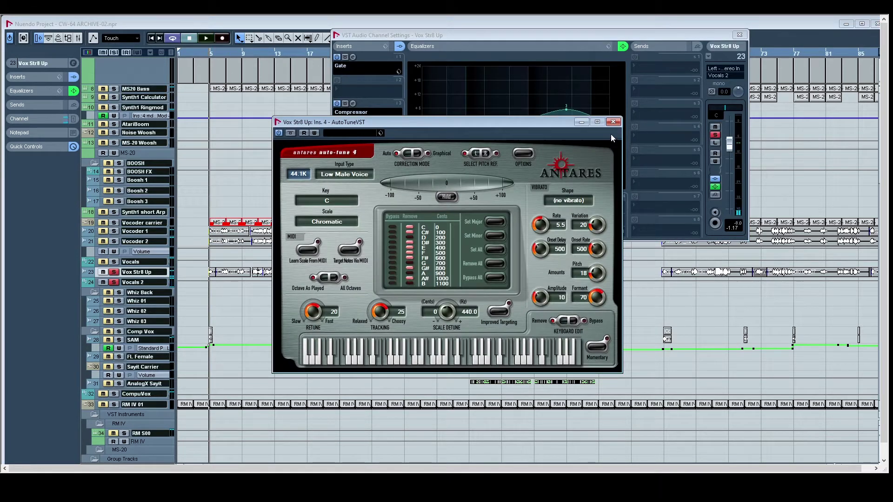
left_click(613, 122)
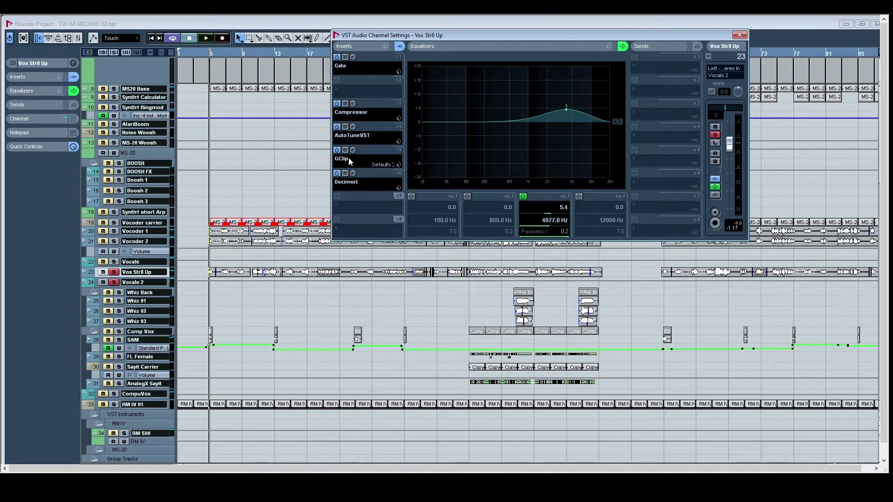
left_click(353, 173)
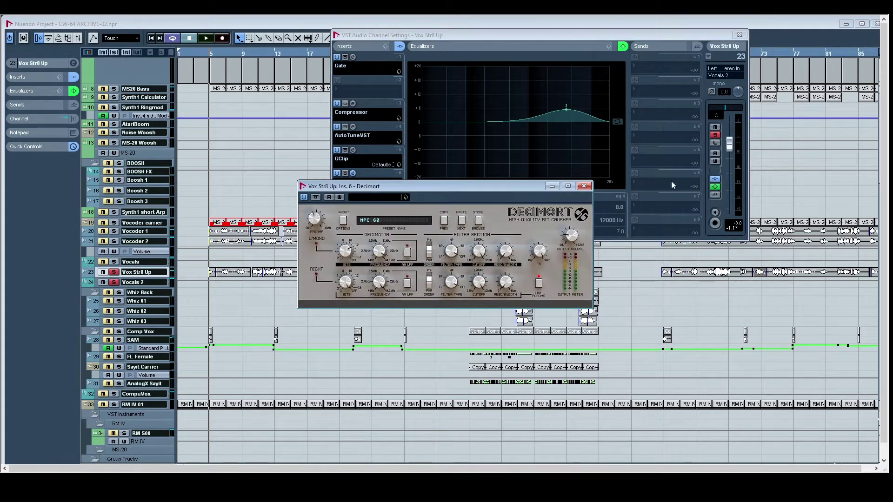
left_click(583, 186)
left_click(739, 35)
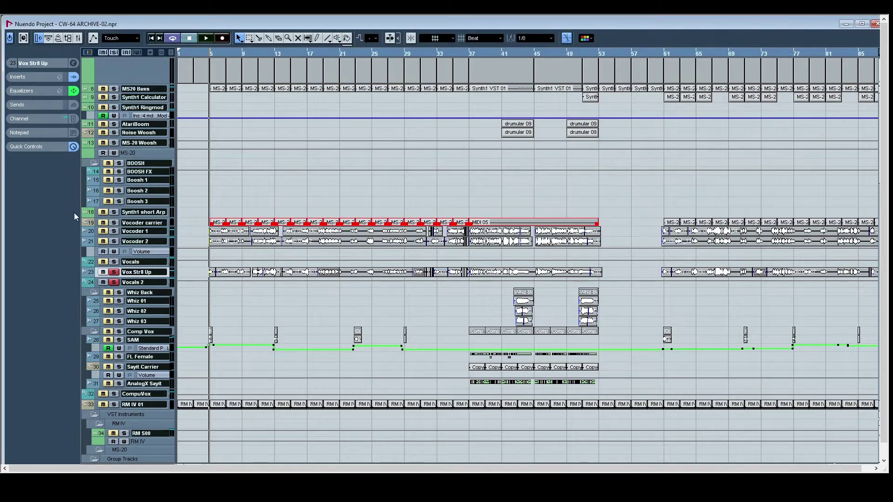
- Solo the vocoder tracks and briefly play the Vocoder carrier's notes from bar 5 in the Key Editor before closing it
left_click(114, 231)
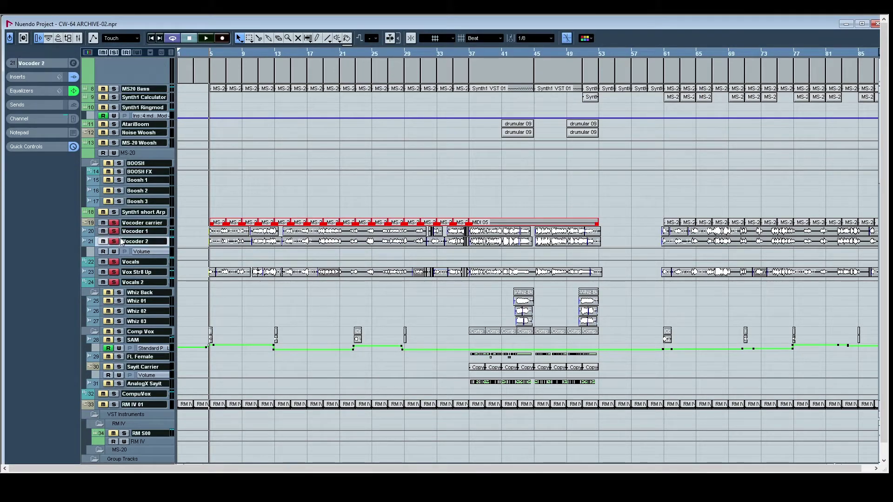
left_click(134, 223)
double_click(217, 223)
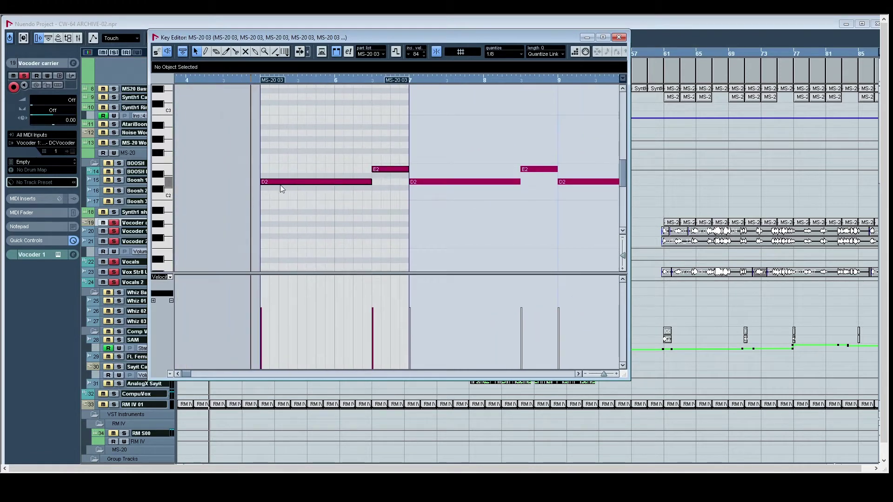
key("space")
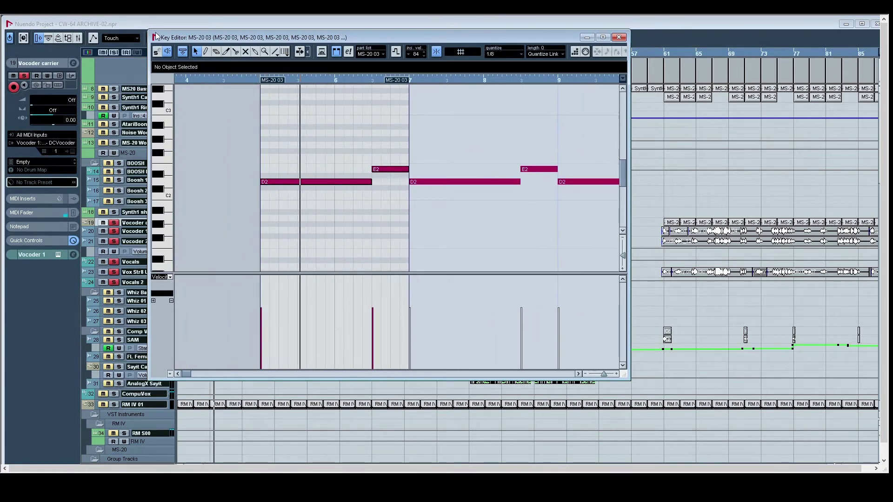
key("Escape")
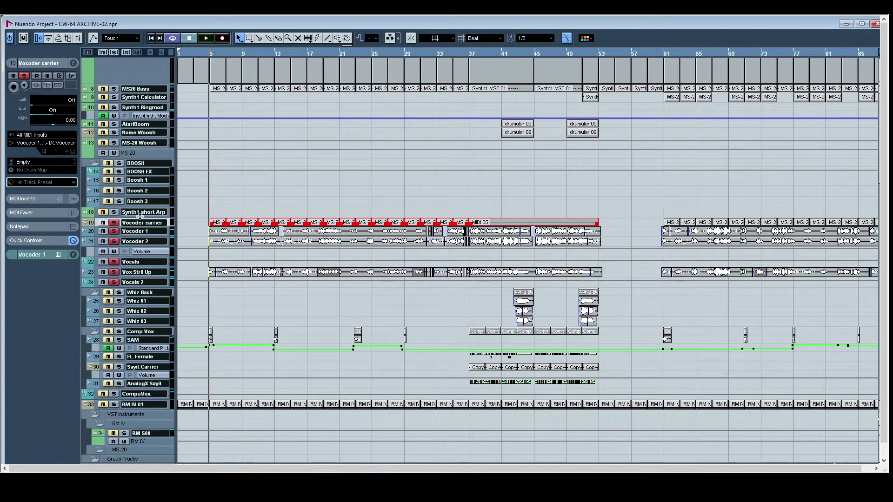
- View the DCVocoder insert on Vocoder 1 through its channel settings and close both windows
key("Down")
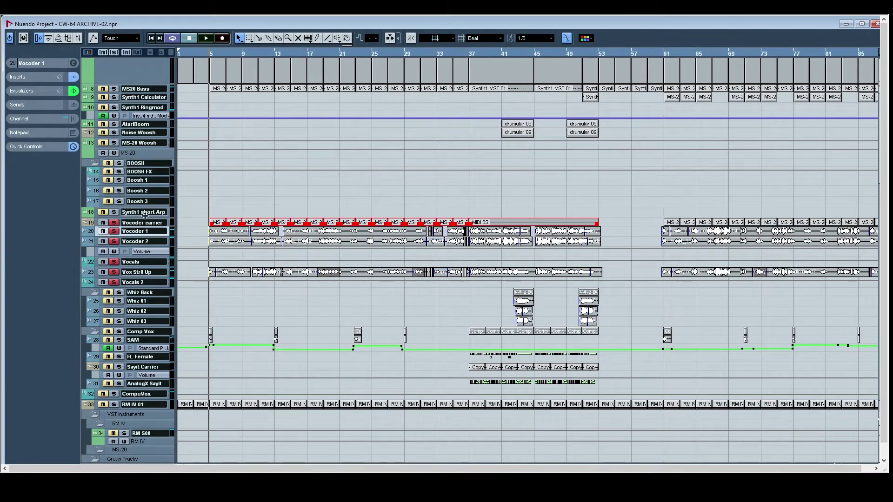
left_click(75, 65)
left_click(355, 128)
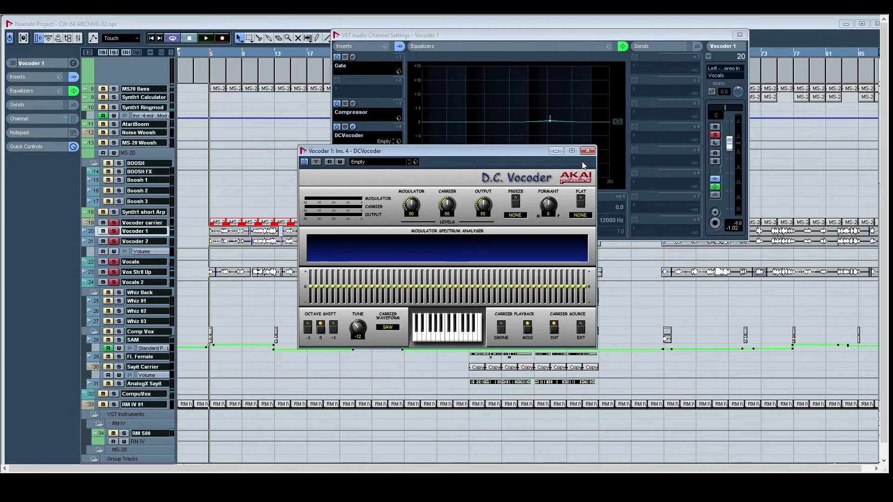
left_click(587, 151)
left_click(739, 35)
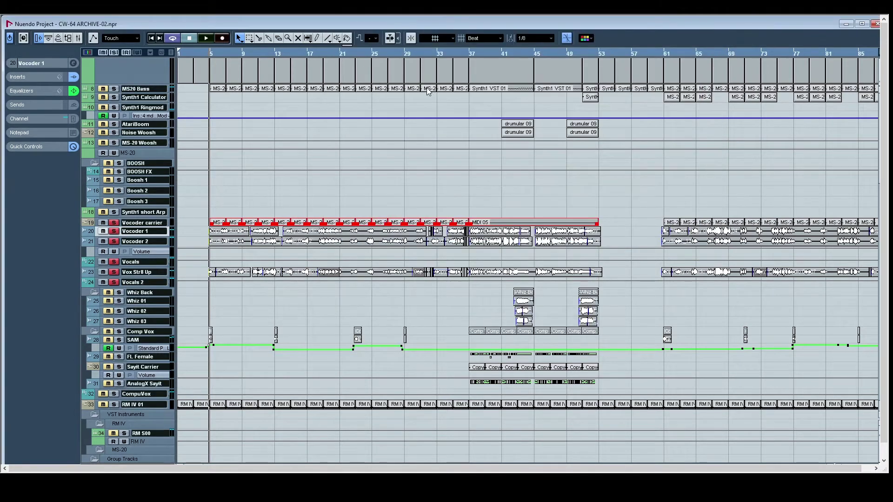
- Check the Vocoder carrier's MIDI send and the Vokko_fx insert it feeds on Vocoder 2, closing the windows
left_click(178, 226)
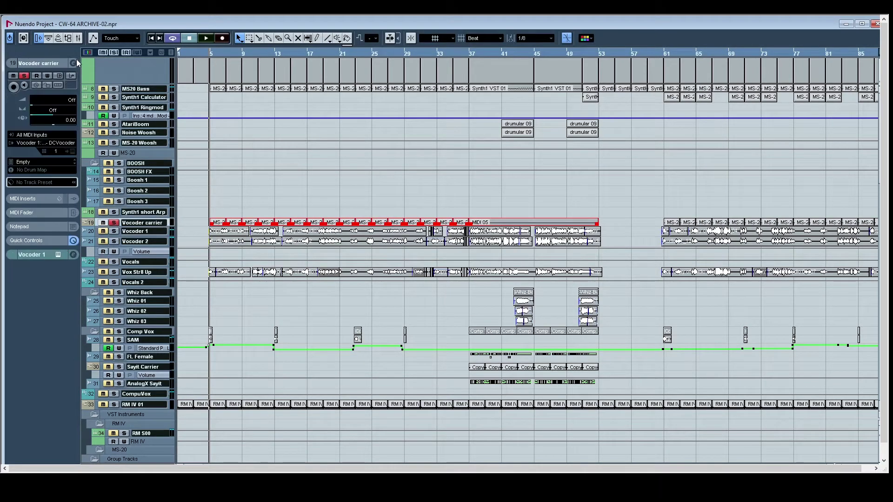
left_click(73, 63)
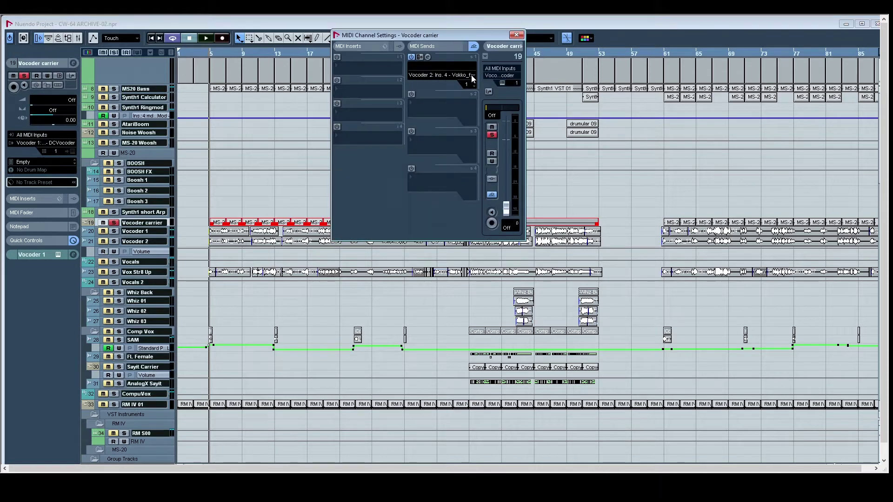
left_click(157, 245)
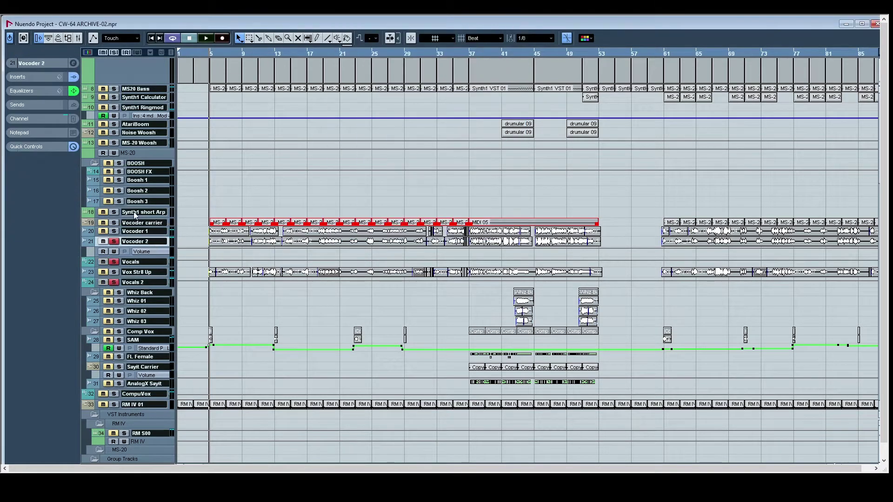
left_click(73, 64)
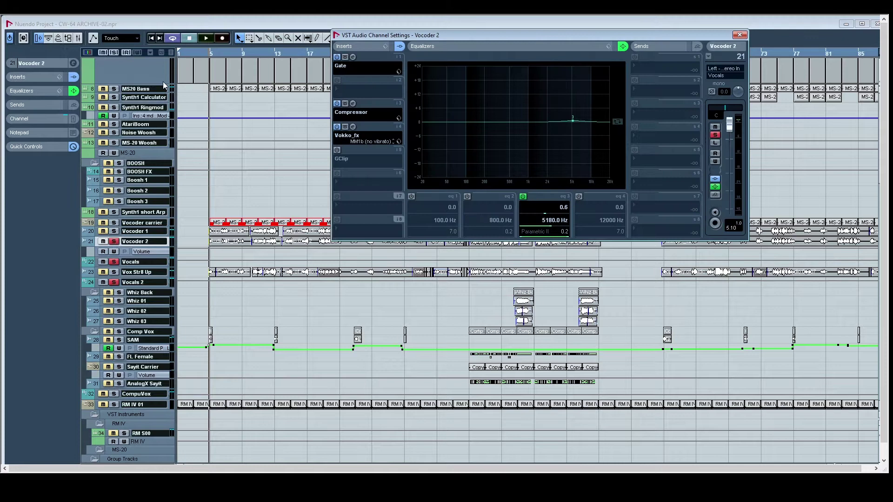
left_click(353, 127)
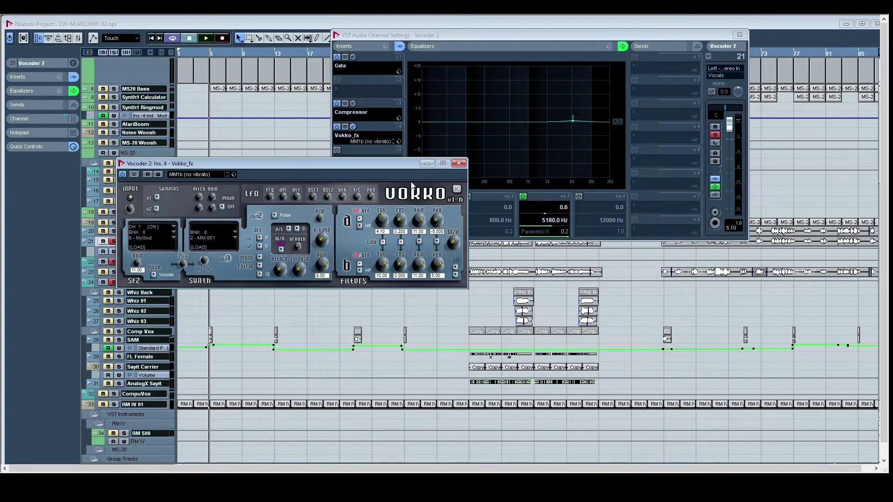
left_click(459, 163)
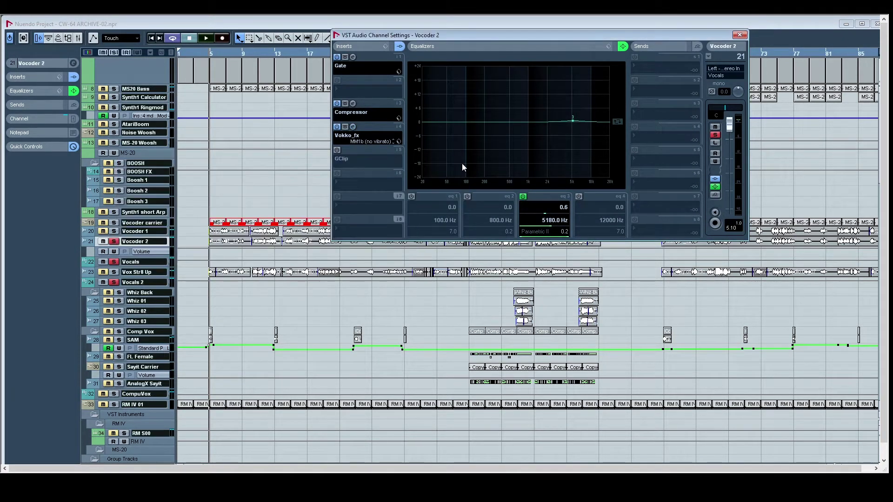
left_click(739, 34)
- Solo the Vocoder carrier, Vocoder 1, Vocoder 2 and Vox Str8 Up tracks together, play them briefly and stop
left_click(114, 232)
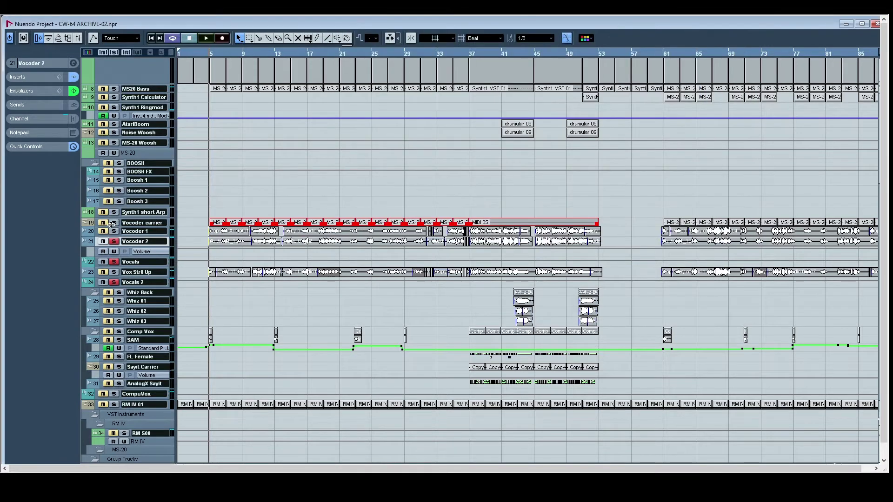
left_click(115, 241)
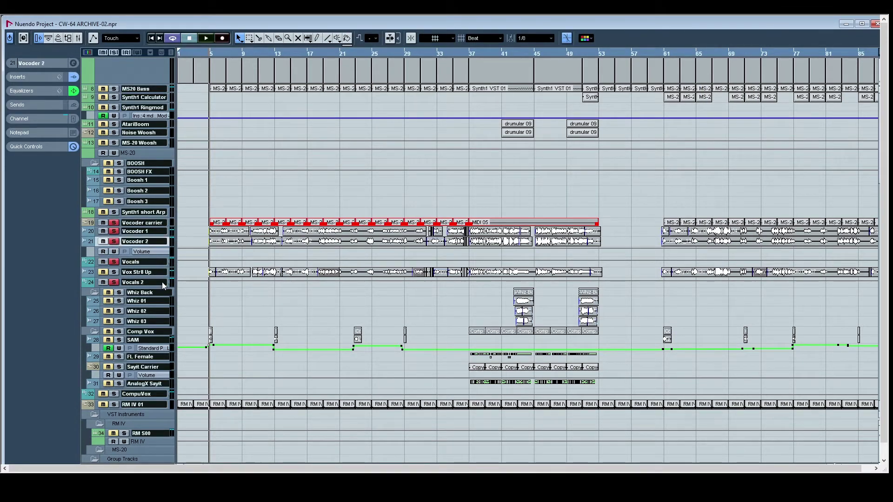
left_click(113, 272)
key("space")
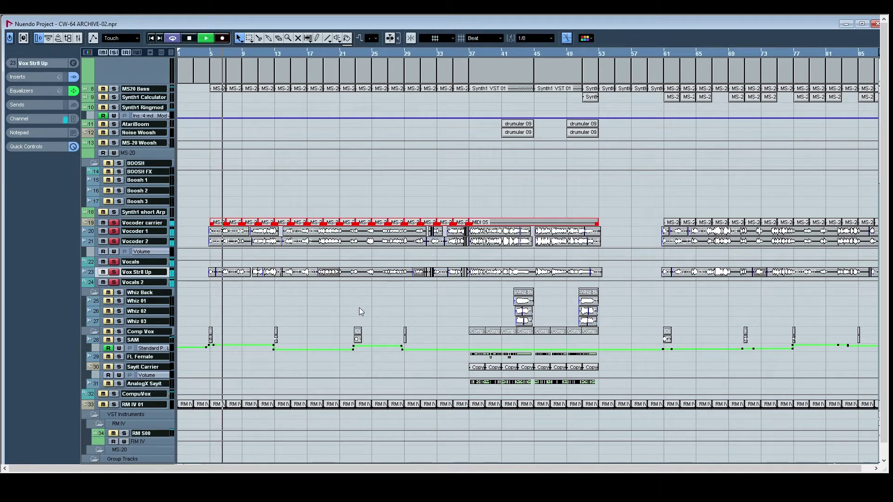
key("space")
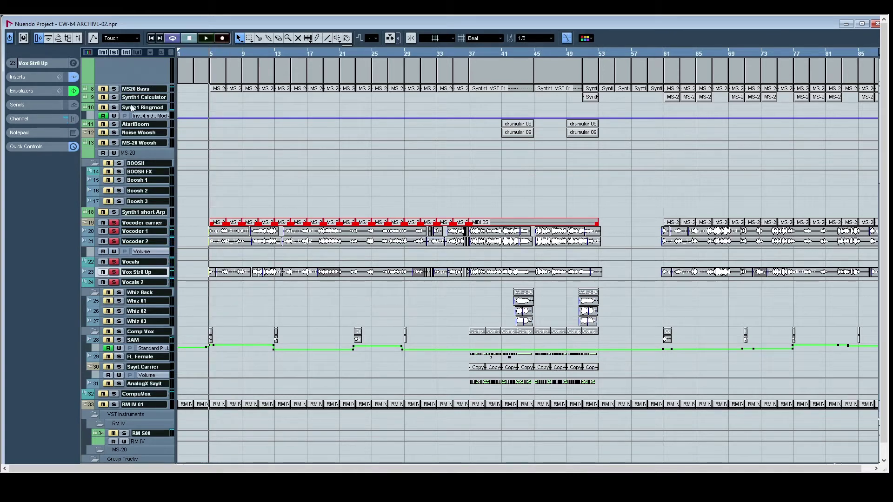
- Clear the solos, mute the Vocoder carrier, Vocoder 1, Vocoder 2 and Vox Str8 Up, and play the backing without vocals
left_click(103, 242)
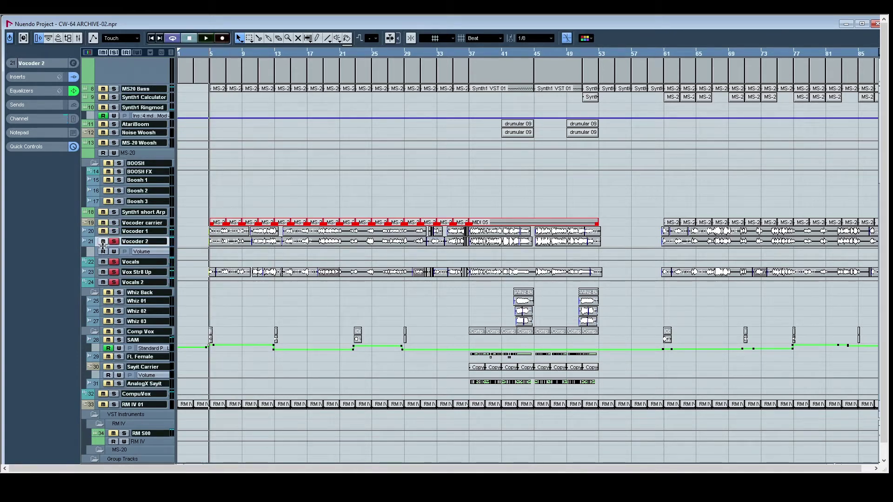
left_click(103, 272)
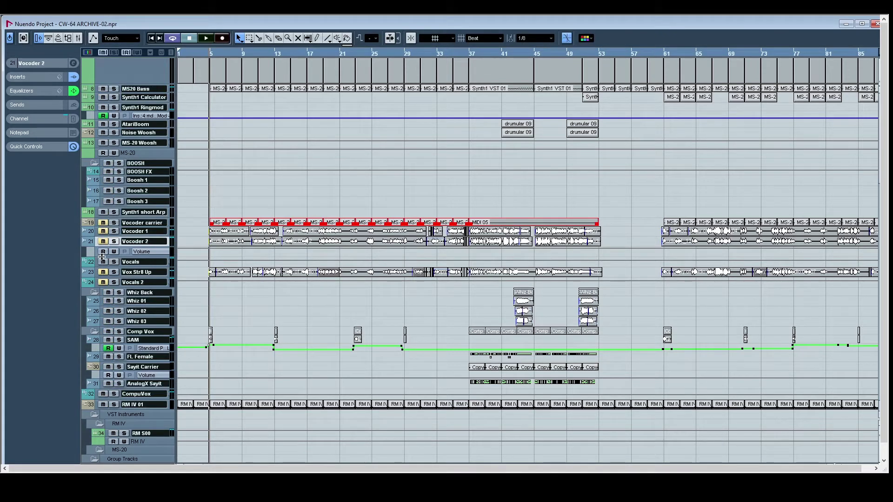
key("space")
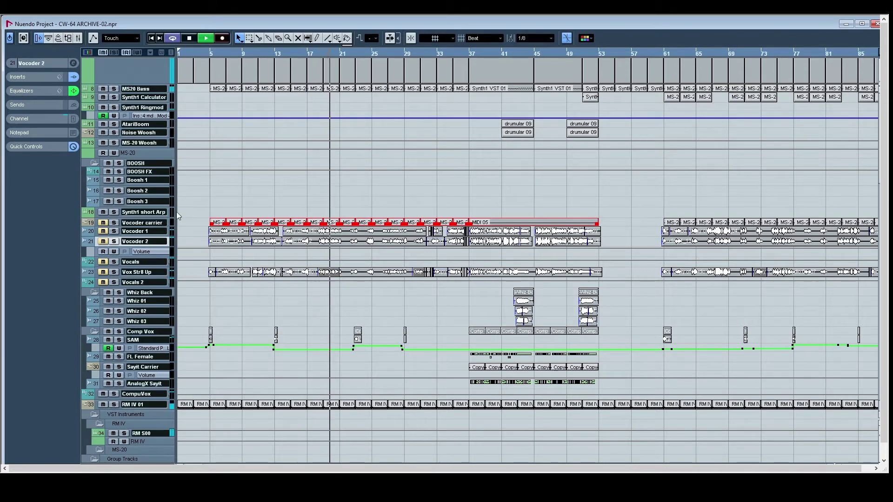
- Unmute the vocoder and Vox Str8 Up tracks during playback, follow the full mix past bar 30 and stop
left_click(106, 272)
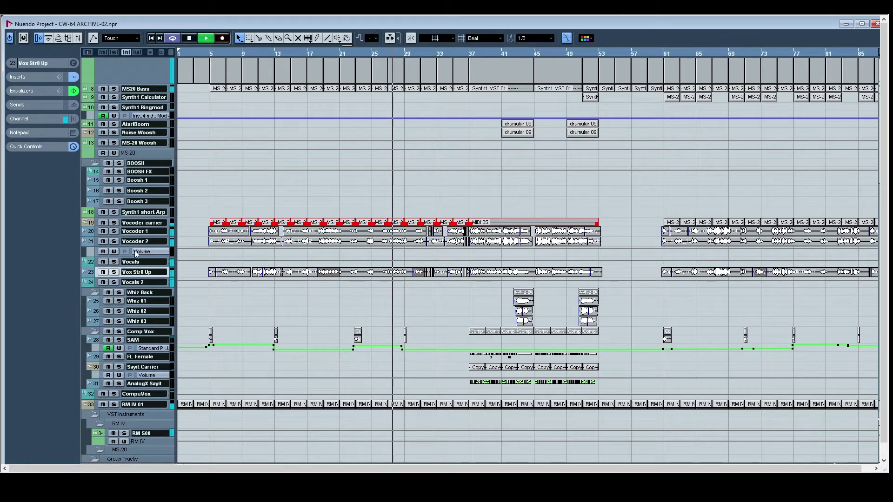
scroll(298, 258, "right", 5)
scroll(302, 258, "down", 1)
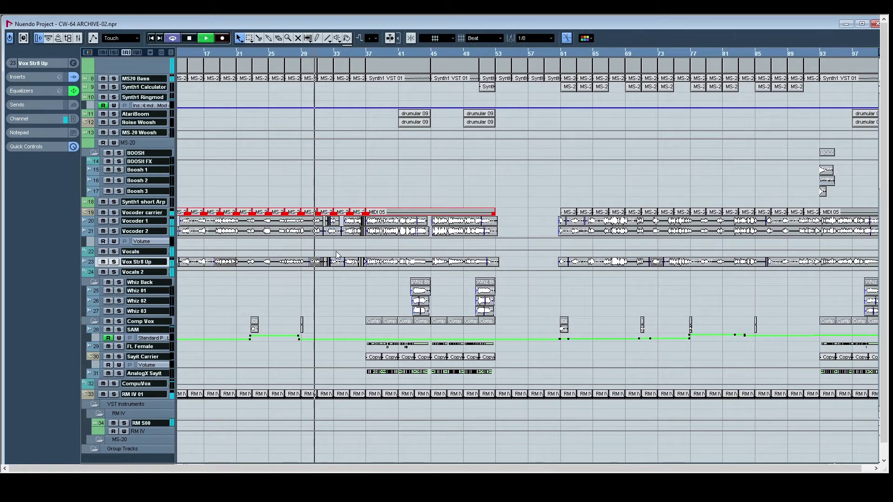
scroll(344, 254, "right", 2)
scroll(347, 254, "up", 1)
key("space")
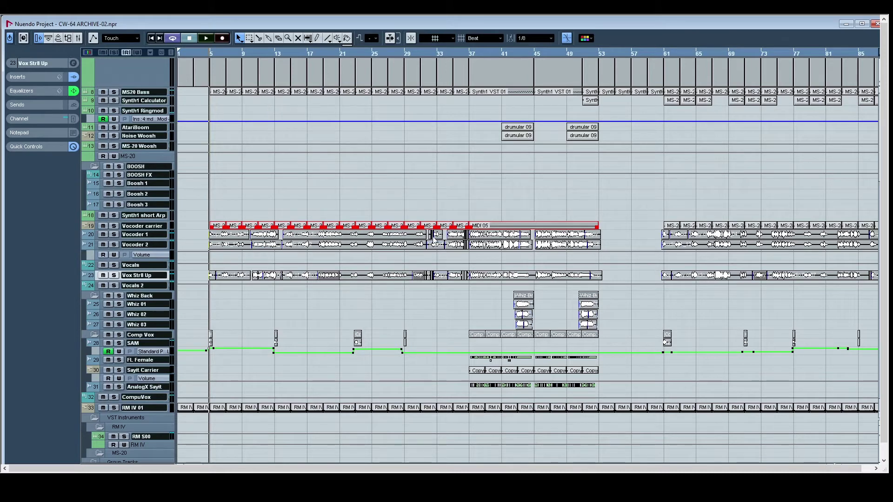
- Look over the arrangement from bar 1 past bar 113 to compare its repeated sections, with the project cursor placed near bar 15
scroll(381, 213, "right", 3)
scroll(372, 209, "left", 3)
scroll(418, 182, "down", 2)
scroll(469, 143, "right", 5)
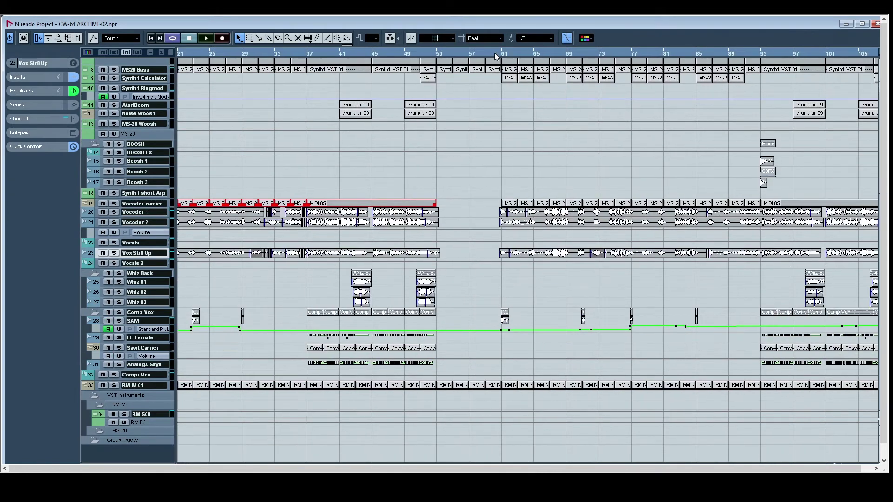
scroll(308, 193, "left", 5)
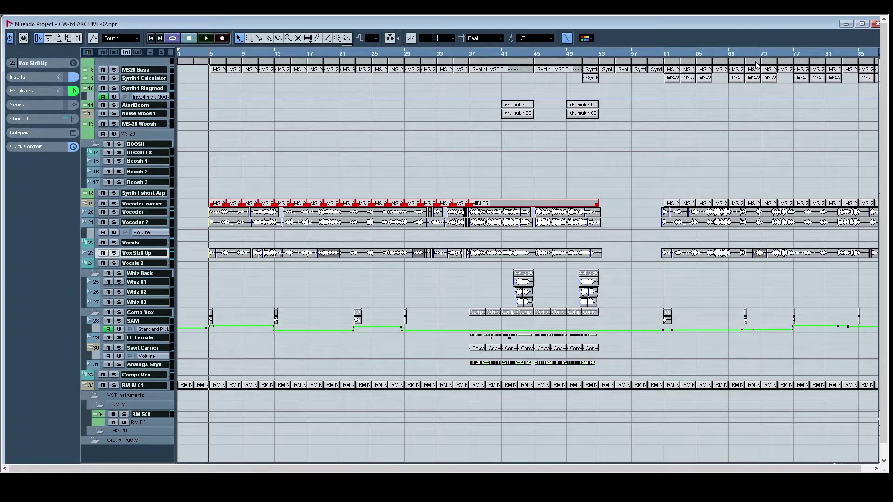
left_click_drag(667, 55, 216, 50)
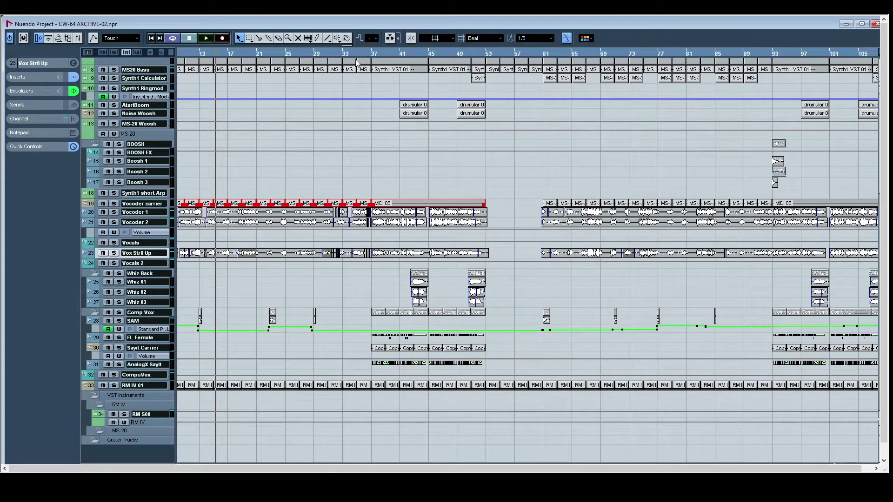
scroll(448, 171, "left", 3)
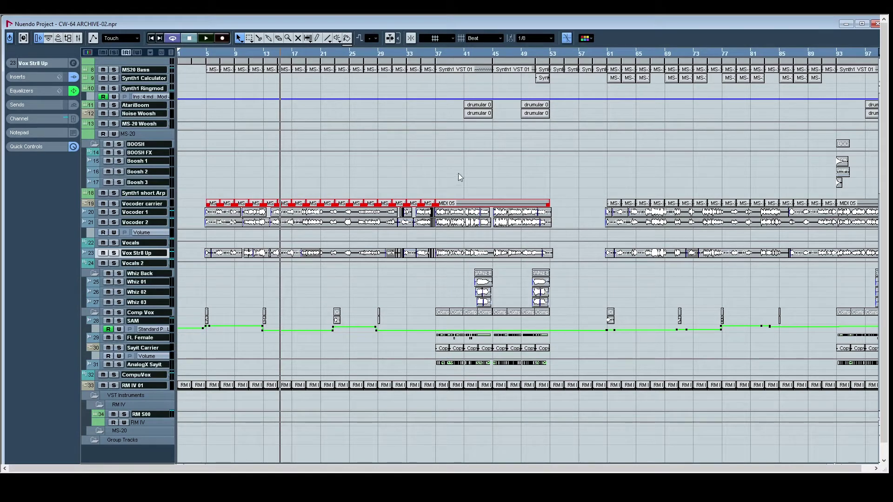
left_click_drag(469, 177, 547, 180)
left_click_drag(602, 207, 480, 210)
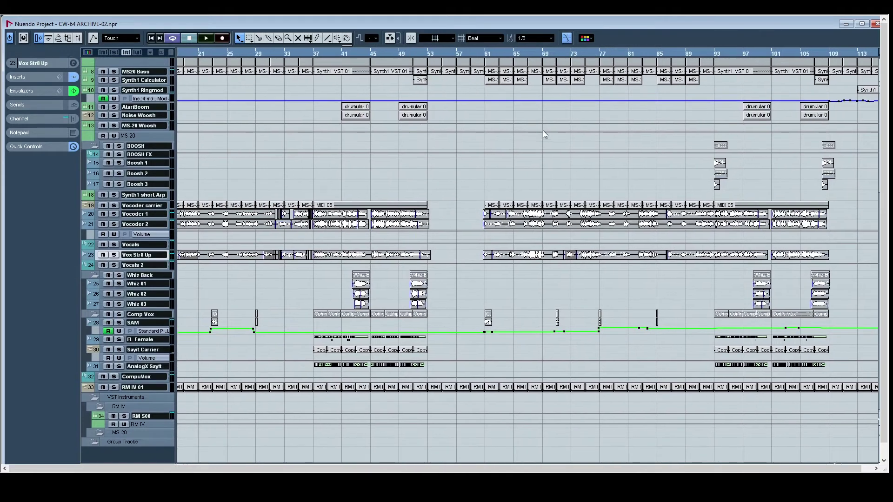
scroll(545, 134, "right", 5)
scroll(419, 227, "left", 10)
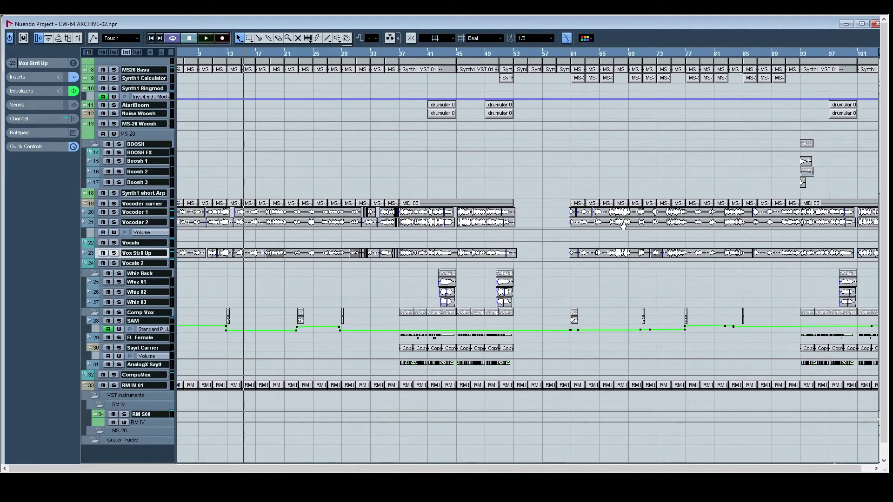
- Select the Vocoder 1, Vocoder 2 and Vox Str8 Up clips from bar 61 to about bar 101 and move the project cursor just before bar 93
left_click_drag(199, 209, 382, 284)
left_click_drag(367, 254, 770, 259)
scroll(567, 247, "right", 9)
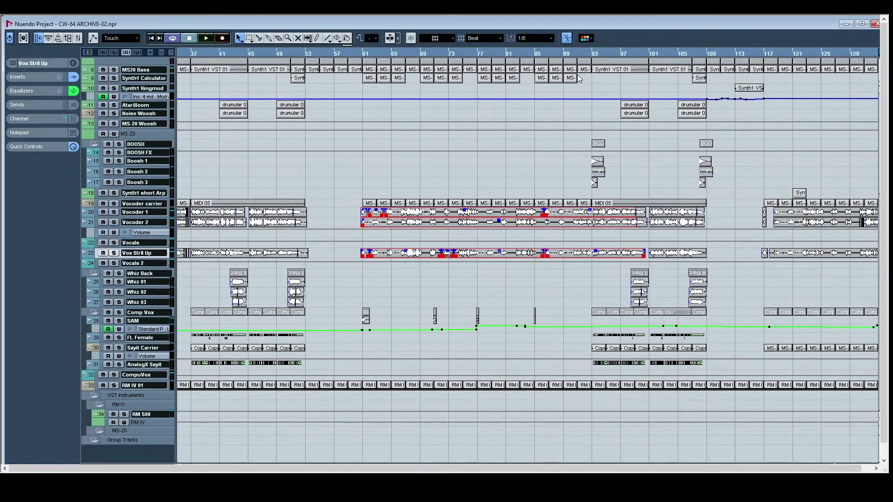
left_click(584, 52)
scroll(719, 268, "right", 5)
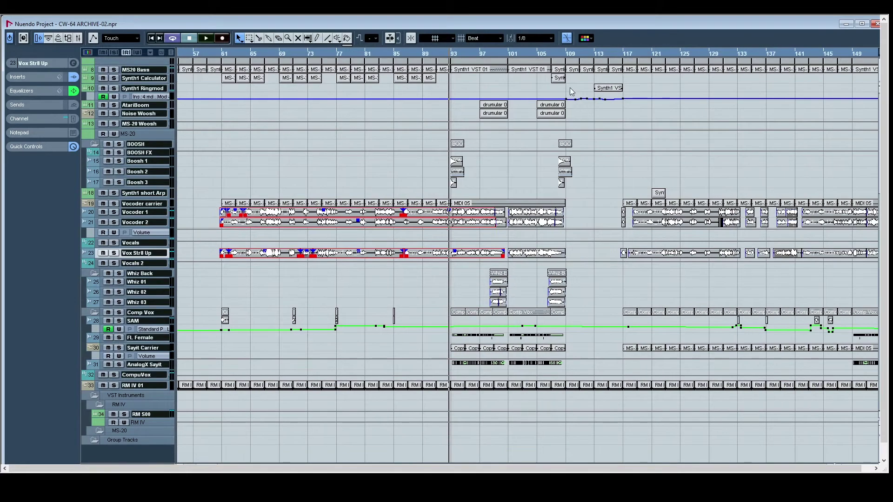
- Review the later sections by placing the project cursor near bars 109, 118, 145 and 181 in turn
scroll(632, 268, "right", 5)
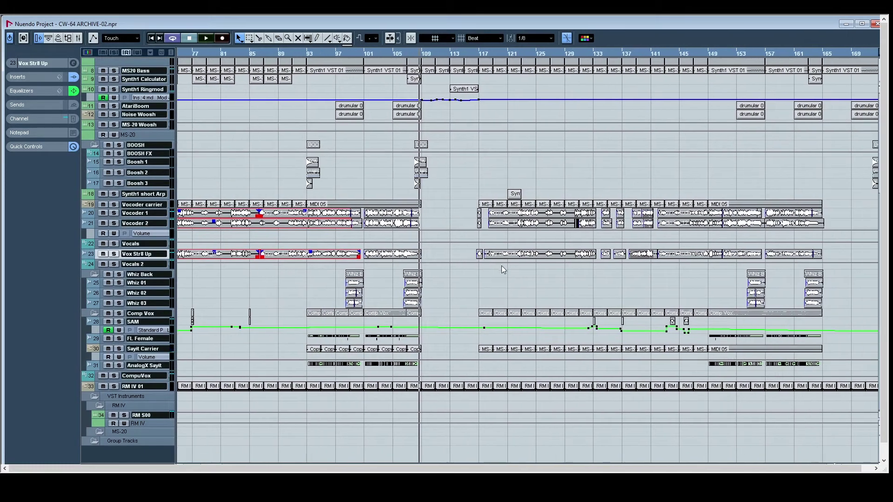
scroll(683, 284, "right", 4)
left_click(374, 51)
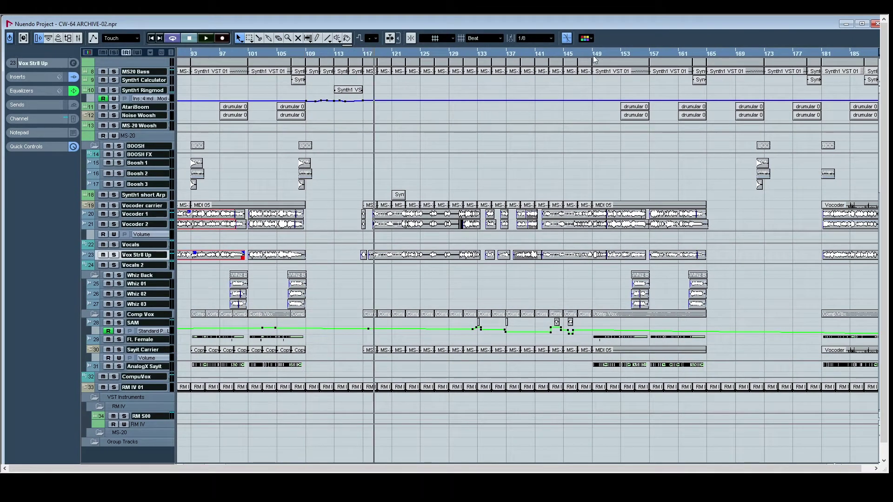
left_click(568, 55)
scroll(668, 149, "right", 7)
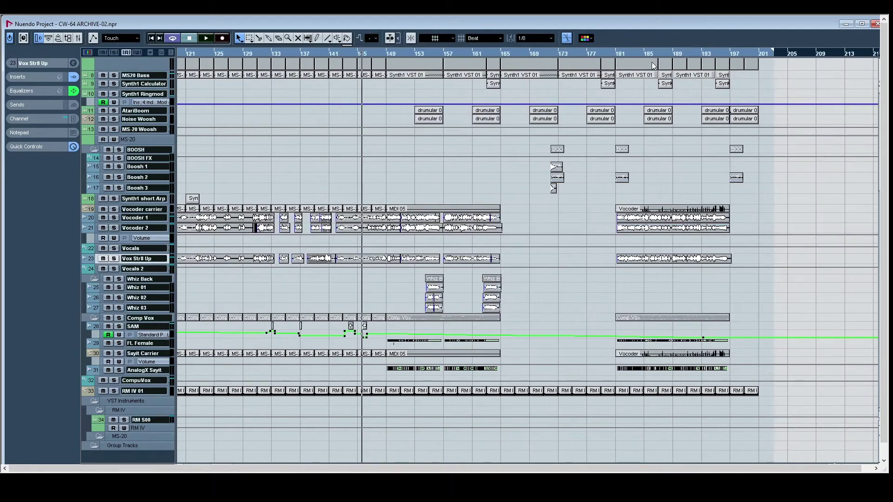
left_click(621, 52)
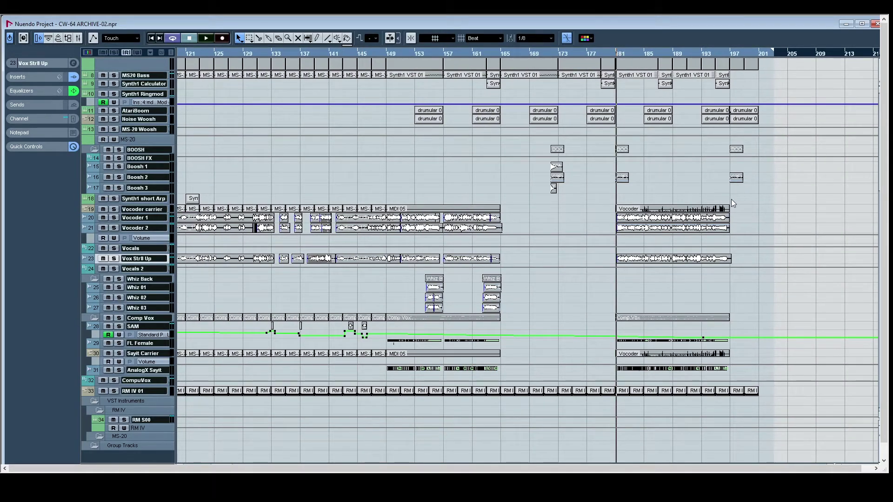
- Play the first verse from about bar 22, jump playback to the section at bar 37, listen past bar 46 and stop
scroll(744, 200, "left", 9)
scroll(786, 186, "up", 4)
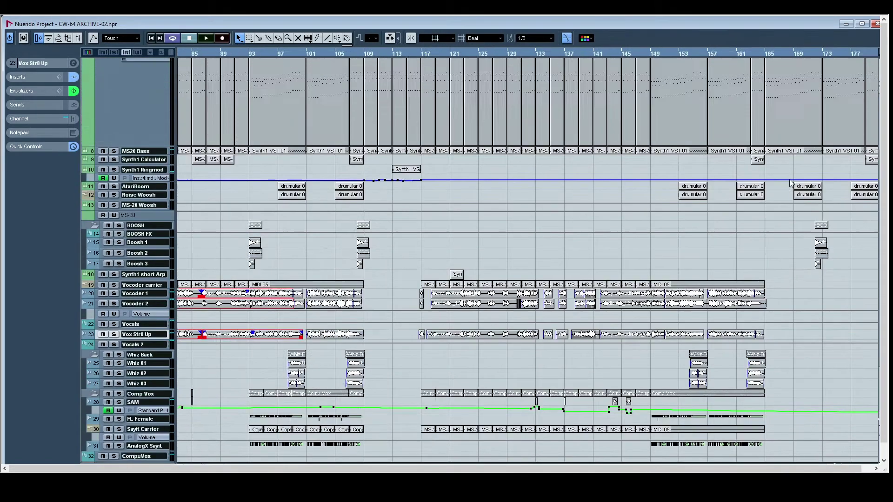
scroll(507, 213, "down", 4)
scroll(613, 144, "left", 13)
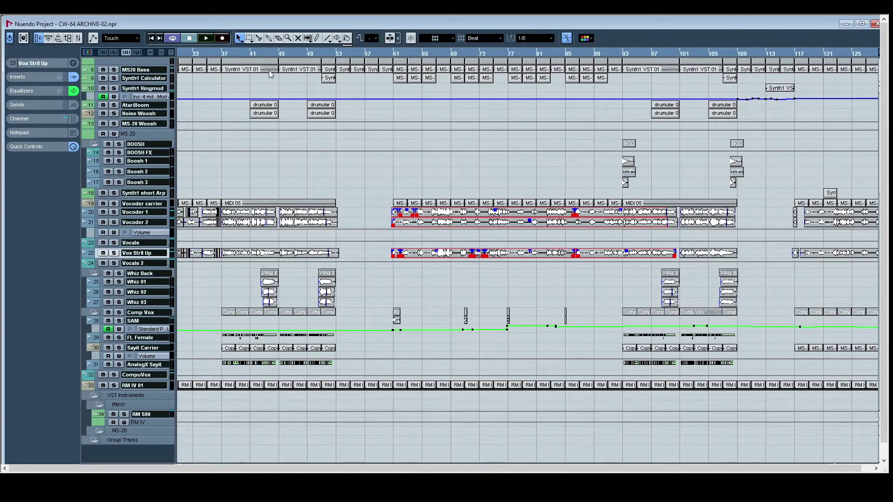
scroll(488, 84, "left", 8)
left_click(326, 56)
key("space")
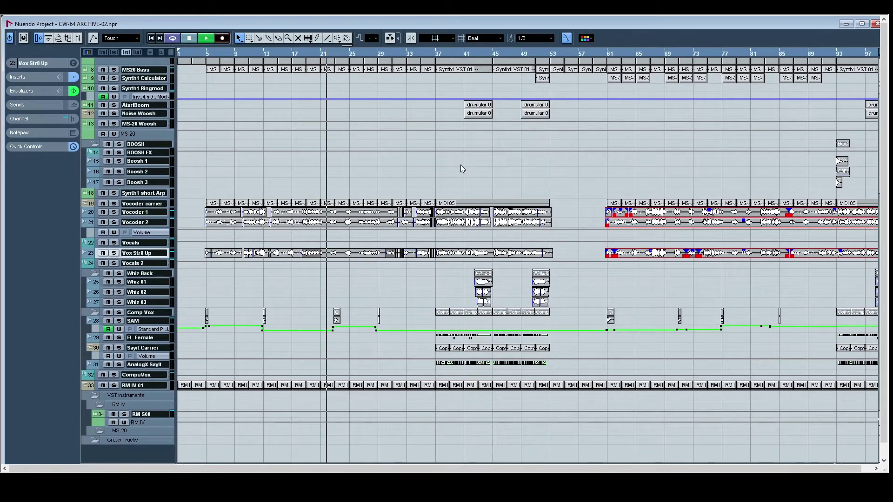
left_click(441, 60)
scroll(526, 246, "right", 2)
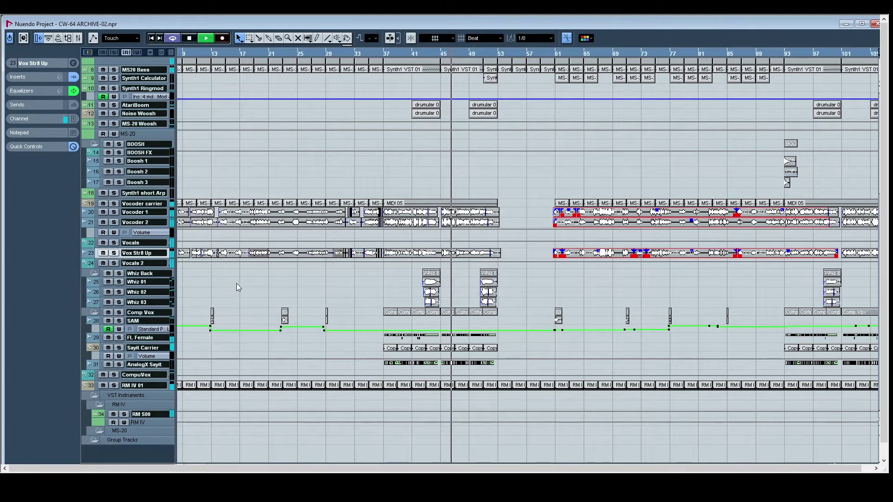
key("space")
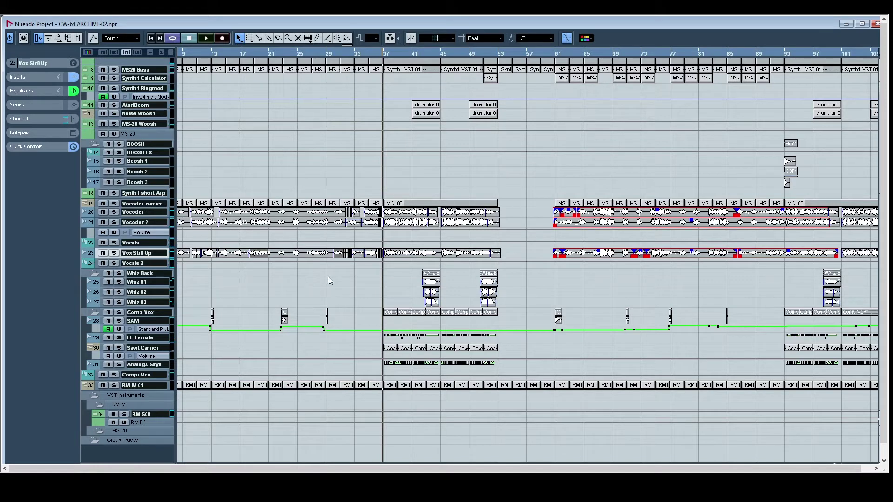
- Maximize the project window, enlarge the track heights, fit bars 1 to about 130 in view and briefly play from bar 37
double_click(674, 20)
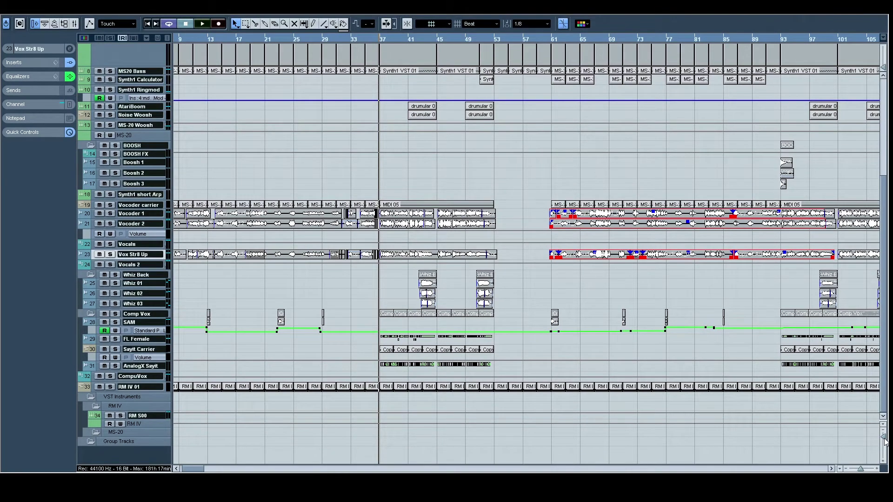
left_click_drag(884, 441, 847, 470)
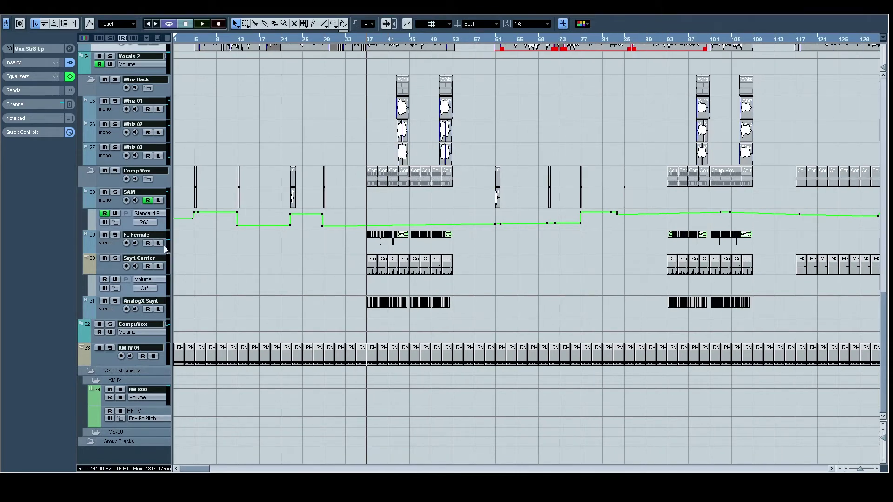
scroll(165, 250, "up", 5)
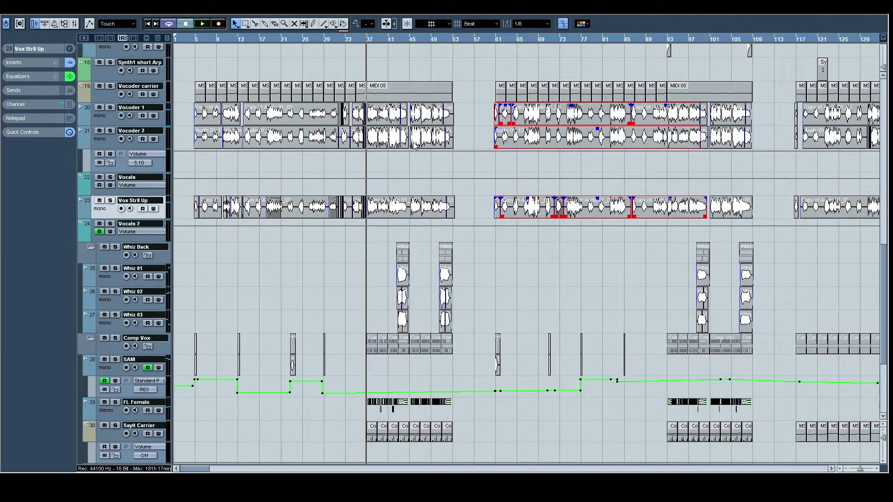
key("space")
scroll(413, 147, "down", 5)
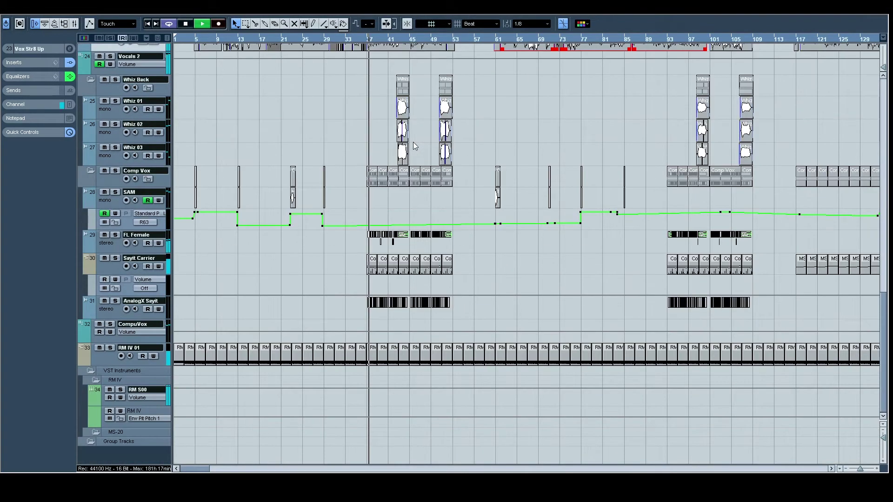
key("space")
- Solo the FL Female track and audition it from just before bar 37 until past bar 51
left_click(116, 237)
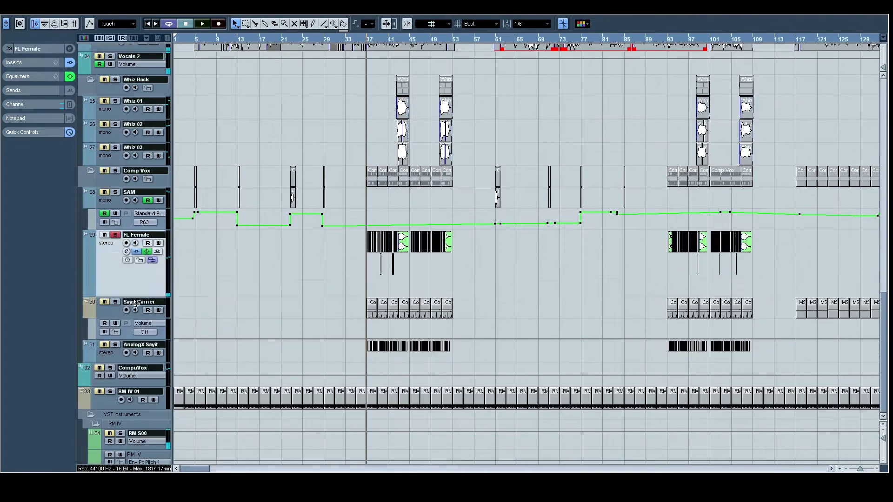
left_click(368, 40)
key("h")
key("h")
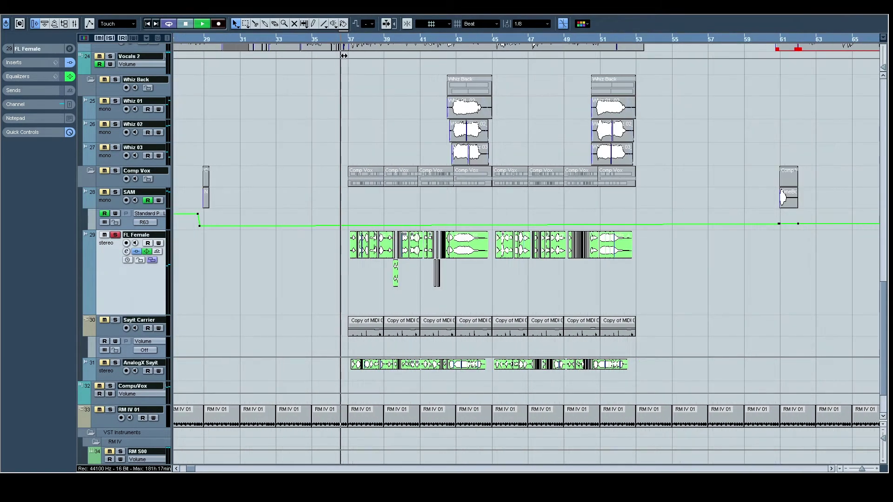
key("space")
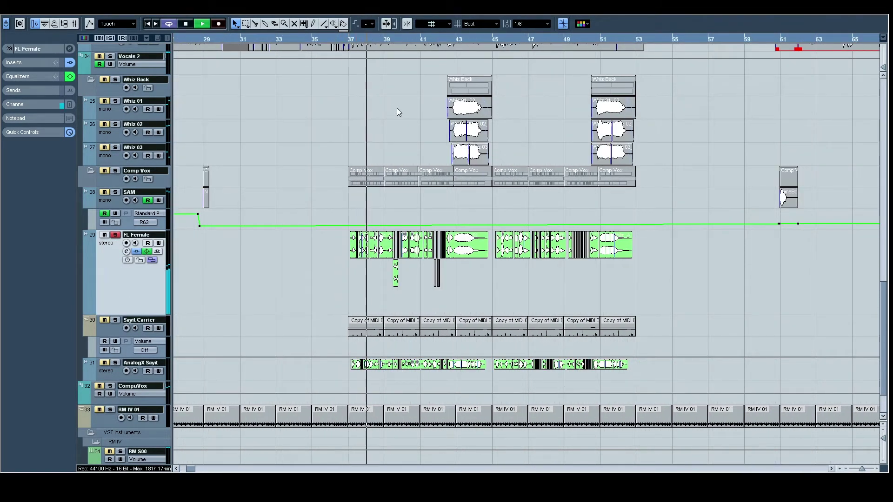
key("space")
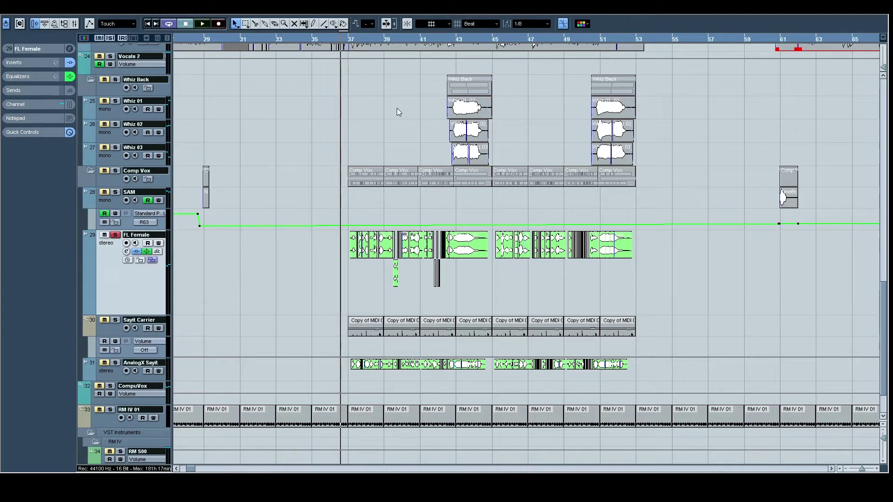
key("space")
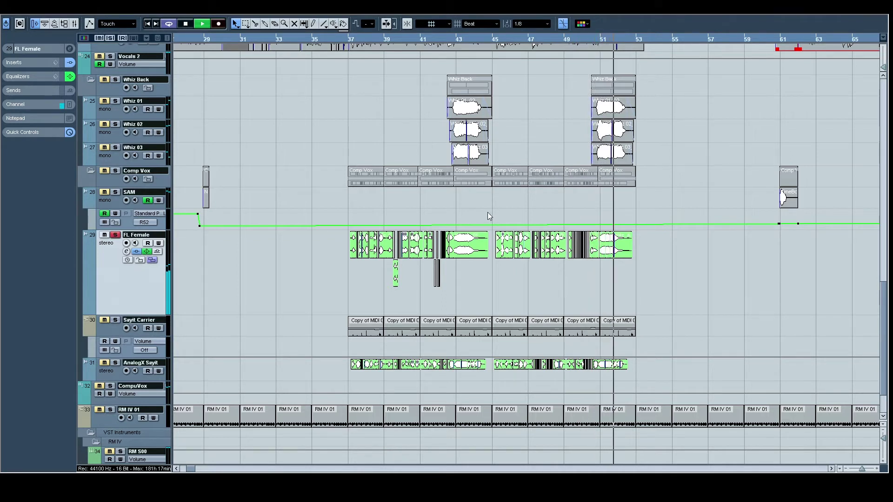
key("space")
- Bypass the FL Female track's equalizers and inserts, play the dry voice from just before bar 37, stop and re-enable both
left_click(147, 250)
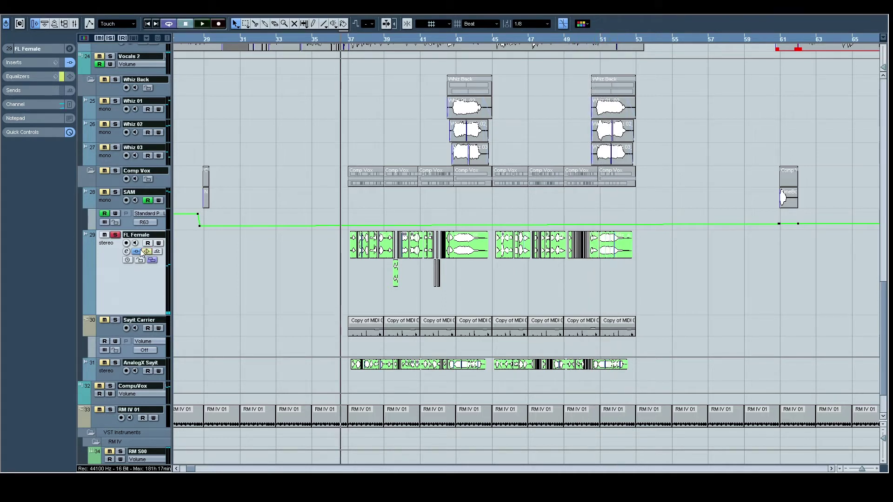
key("space")
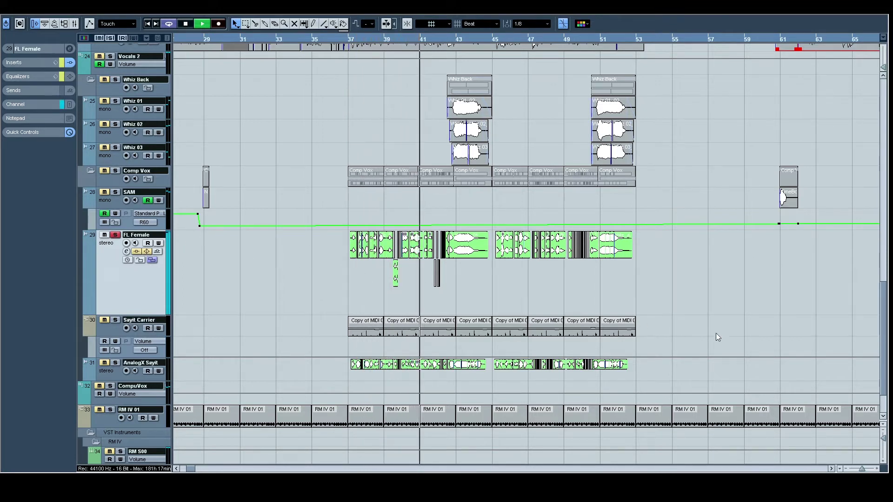
left_click_drag(861, 469, 863, 468)
key("space")
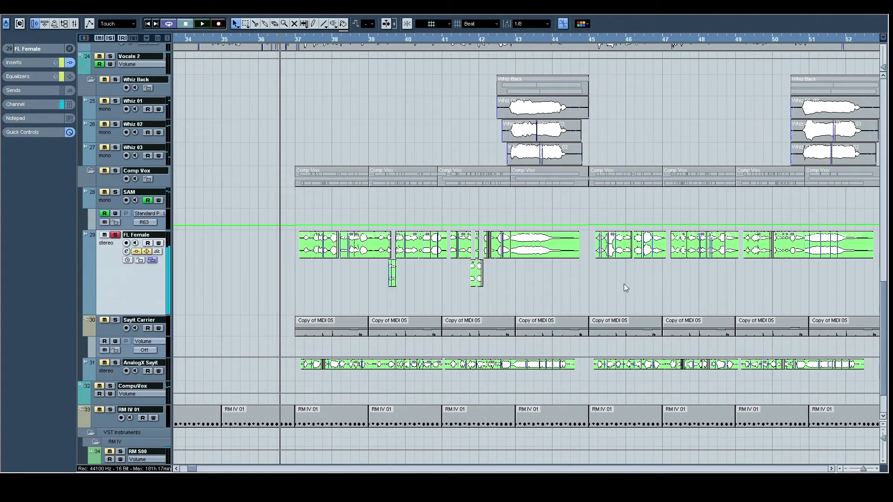
scroll(621, 283, "right", 2)
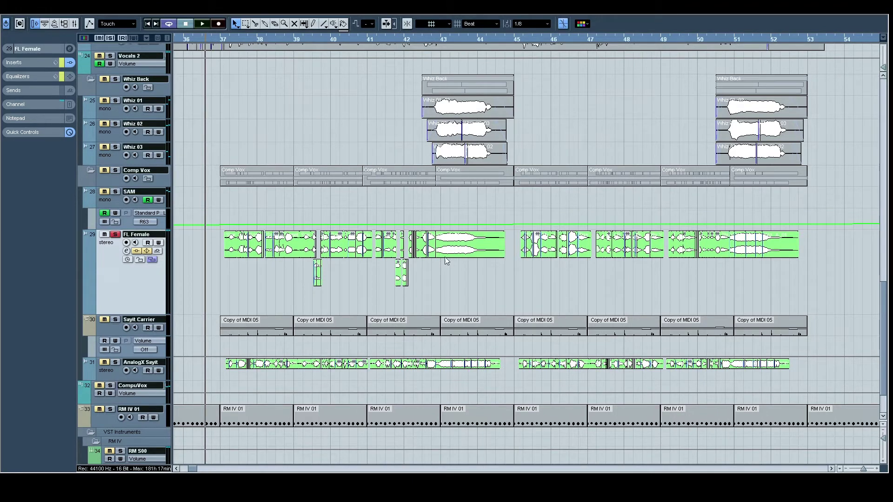
left_click(148, 252)
- Solo the AnalogX Sayit track instead of FL Female and play it from just before bar 37
left_click(113, 371)
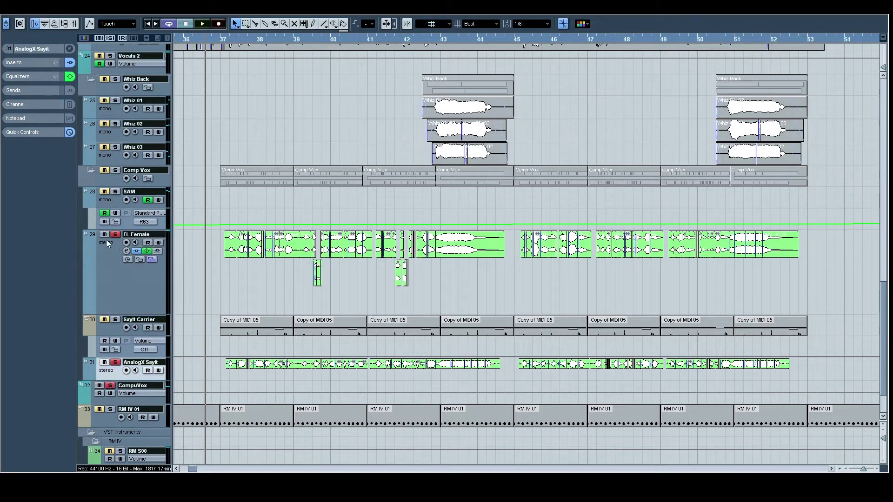
left_click(115, 235)
key("space")
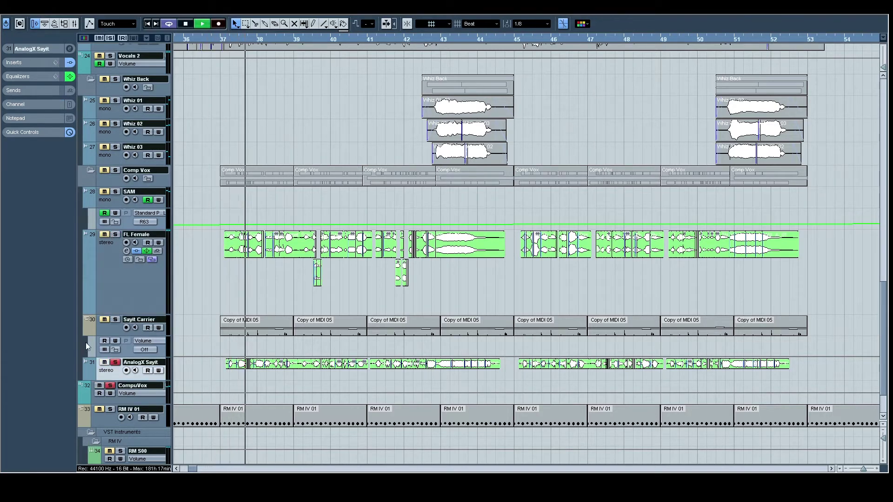
- Add the Sayit Carrier track to the solo and replay it with AnalogX Sayit from just before bar 37
left_click(115, 320)
key("space")
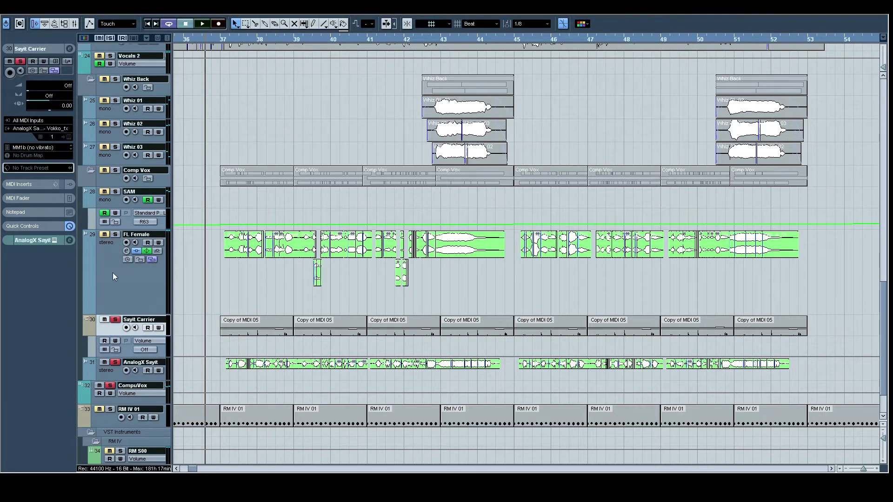
key("space")
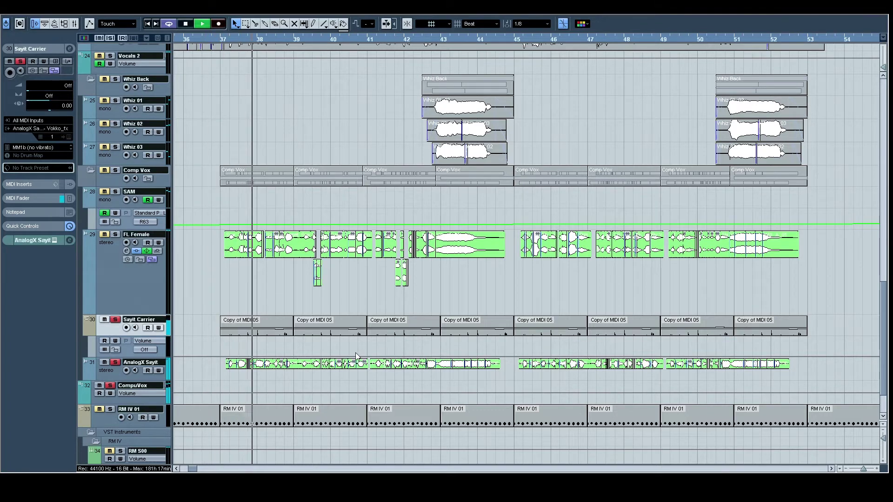
key("space")
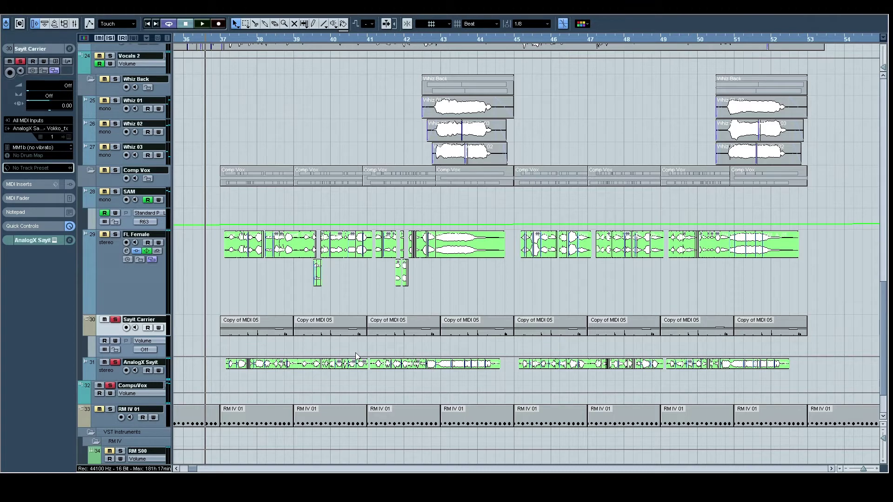
key("space")
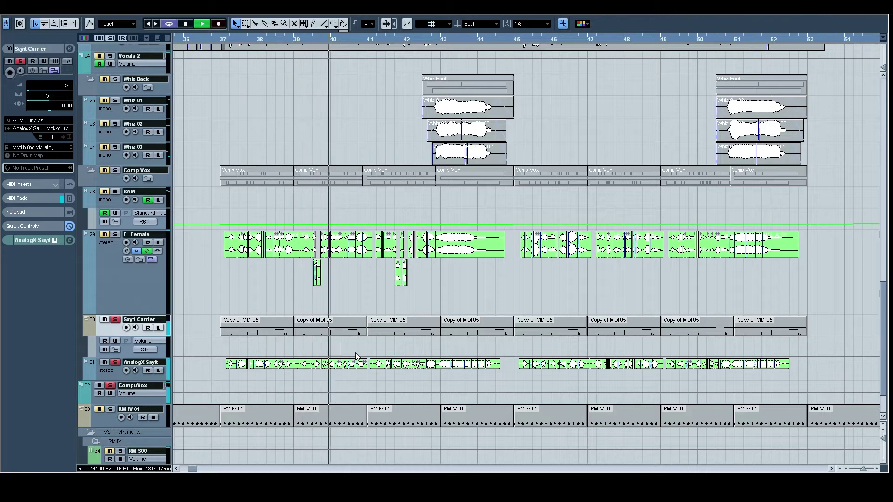
- Follow the vocoded part up to about bar 51, stop playback and place the project cursor near bar 60, before the SAM clips
left_click_drag(423, 372, 305, 362)
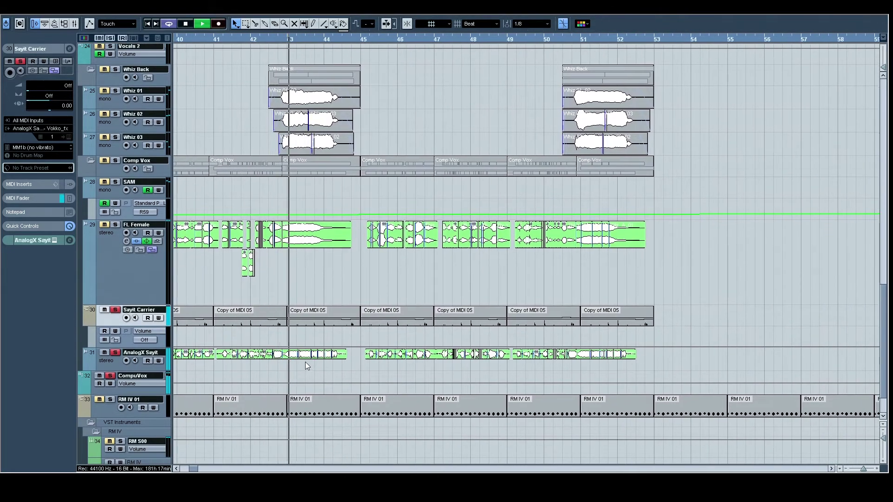
scroll(363, 372, "right", 3)
scroll(362, 372, "down", 1)
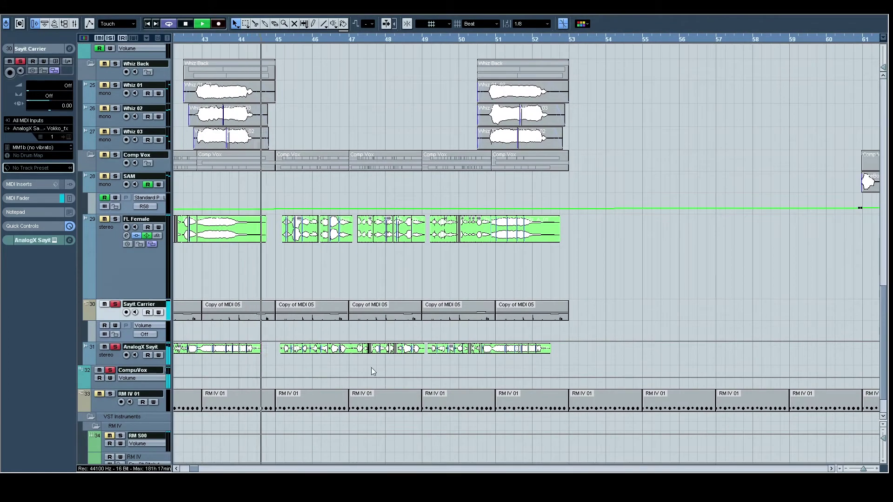
scroll(527, 355, "right", 4)
scroll(525, 335, "right", 5)
scroll(378, 294, "down", 1)
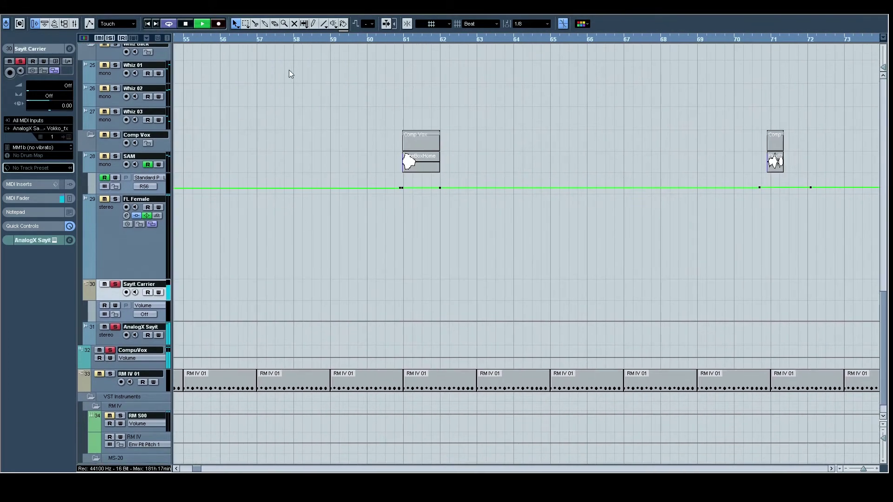
left_click_drag(275, 38, 193, 8)
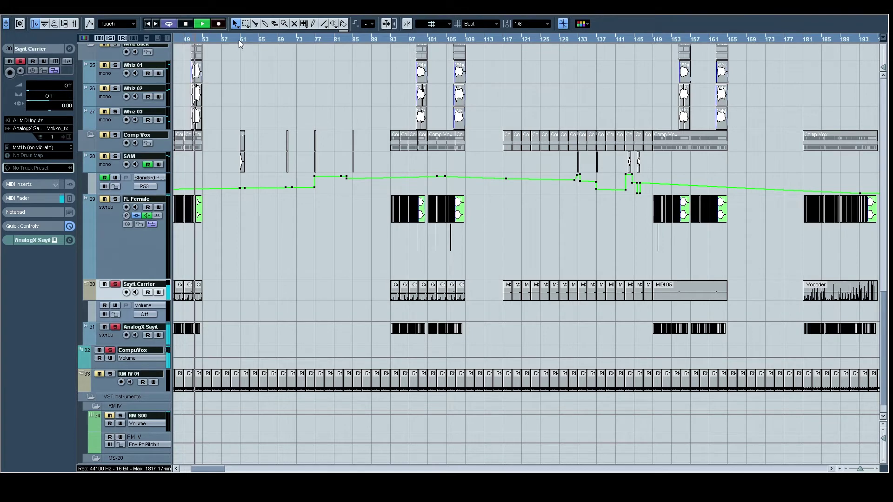
key("space")
left_click_drag(238, 40, 183, 72)
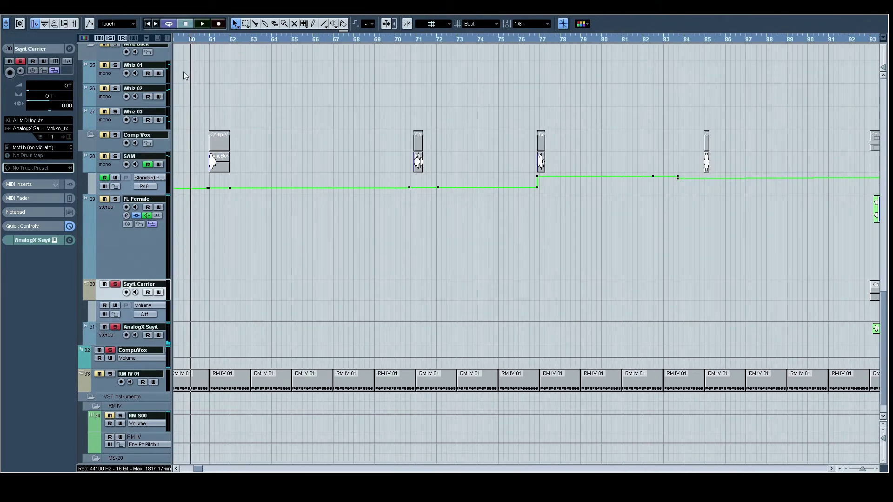
- Clear all solos, solo the SAM track and play its clip at bar 61
left_click(110, 38)
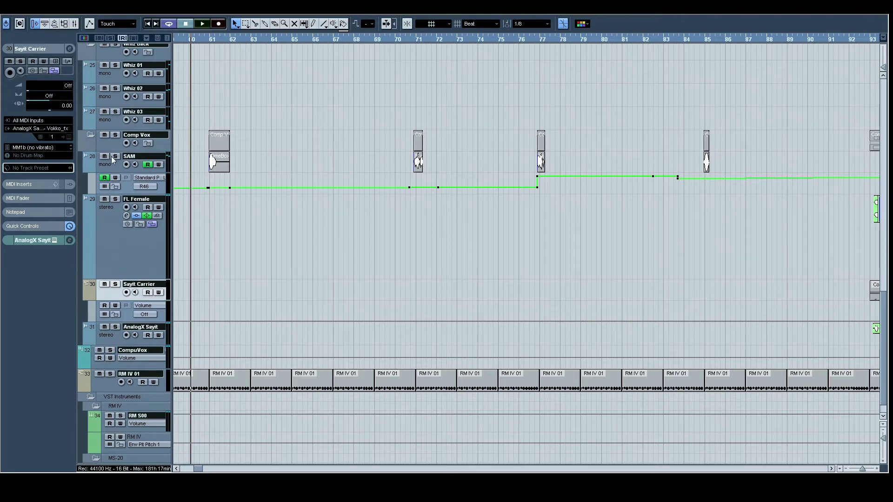
left_click(115, 157)
key("space")
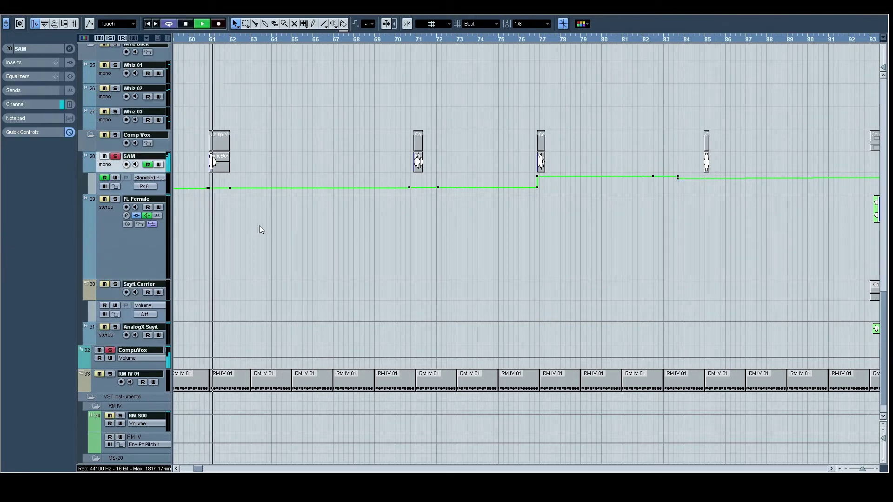
- Audition the soloed SAM clips around bars 71, 77 and 85, and stop playback
left_click(409, 41)
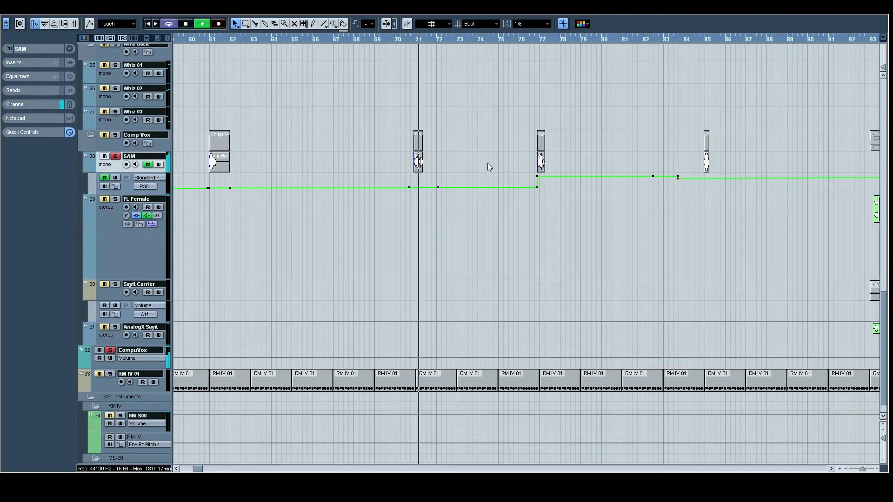
left_click(530, 39)
scroll(556, 108, "right", 5)
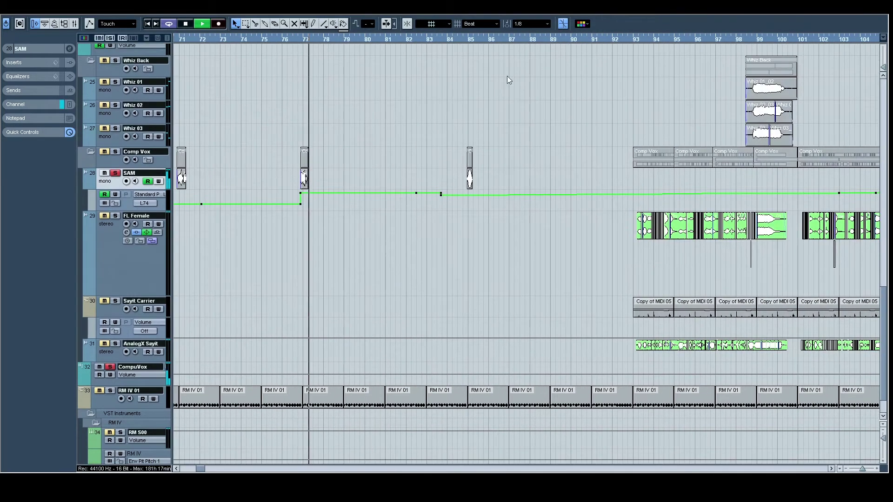
left_click(451, 40)
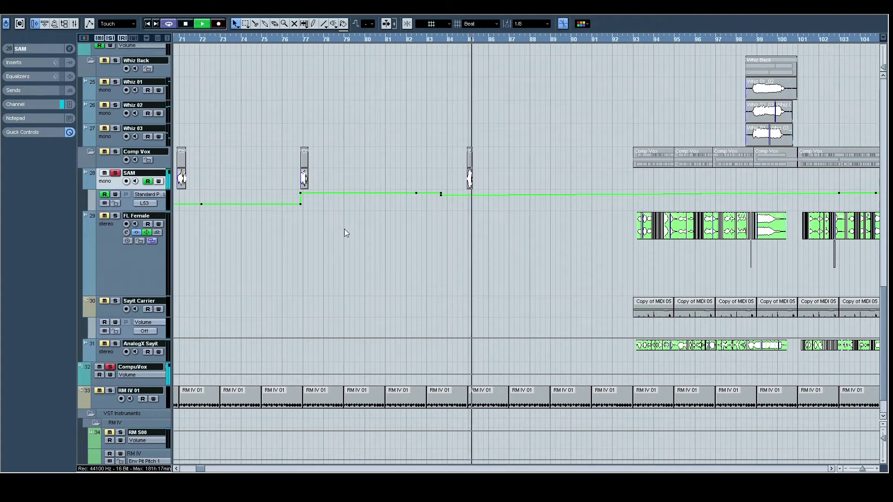
key("space")
- Play the soloed SAM track from just before its early clips at bars 5, 13 and 23
scroll(339, 222, "left", 8)
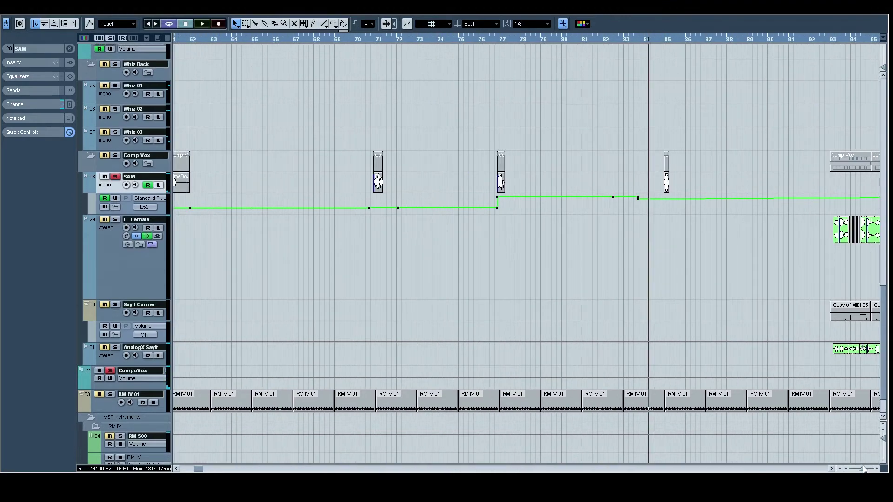
left_click_drag(863, 469, 856, 470)
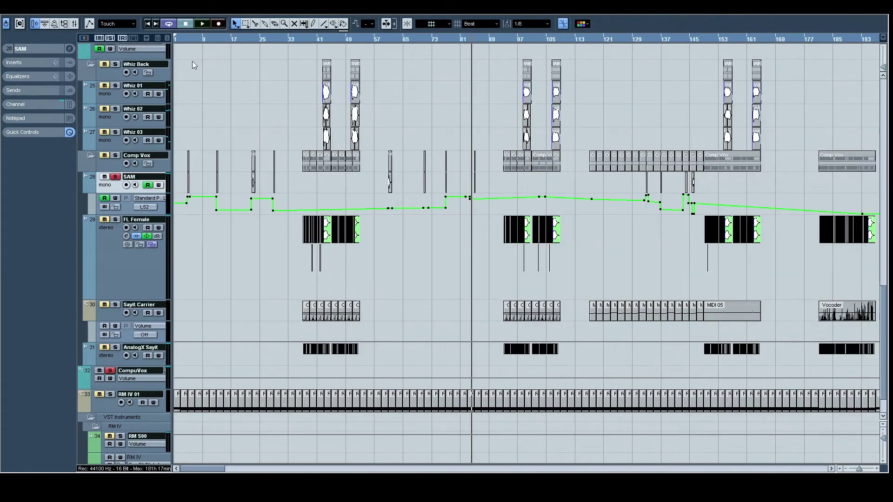
left_click_drag(185, 38, 219, 66)
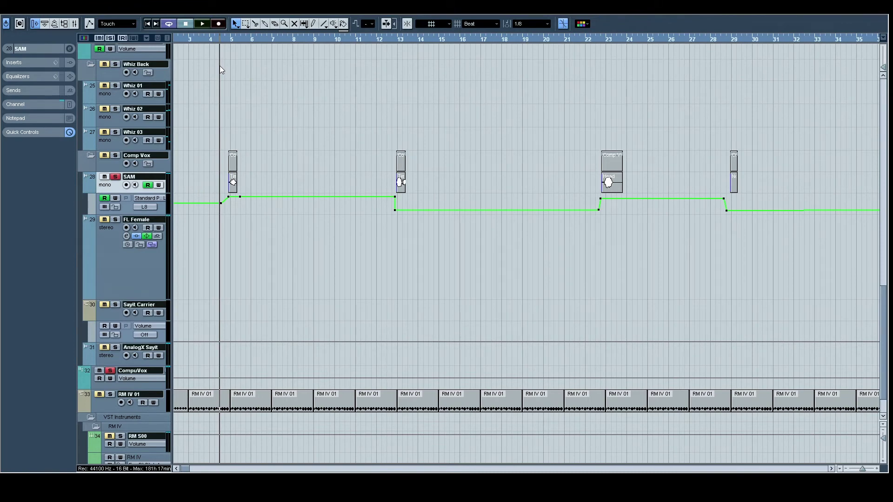
key("space")
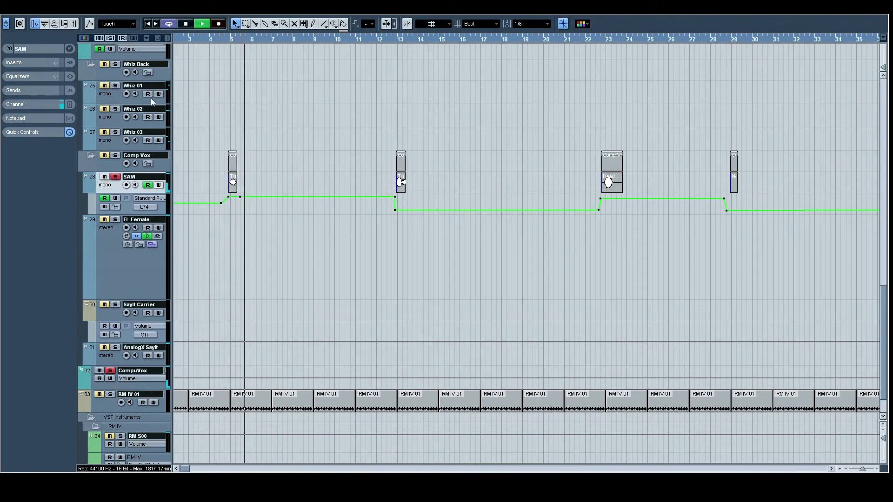
left_click(386, 37)
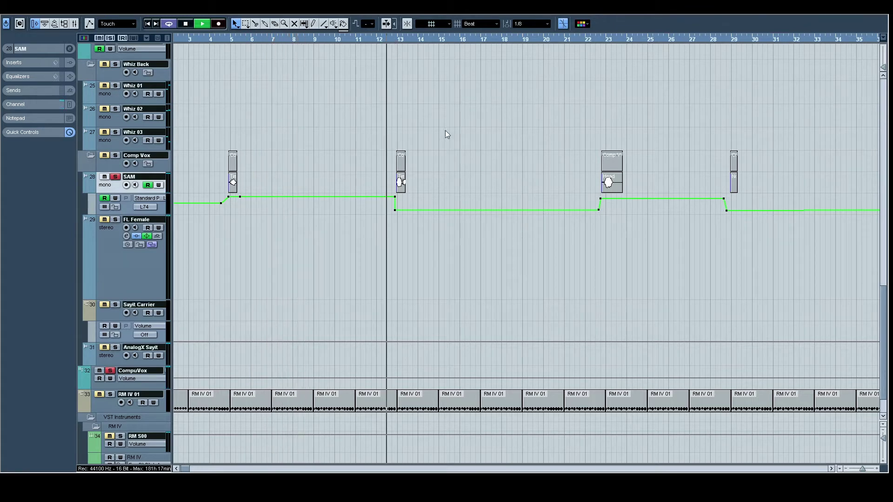
left_click(597, 40)
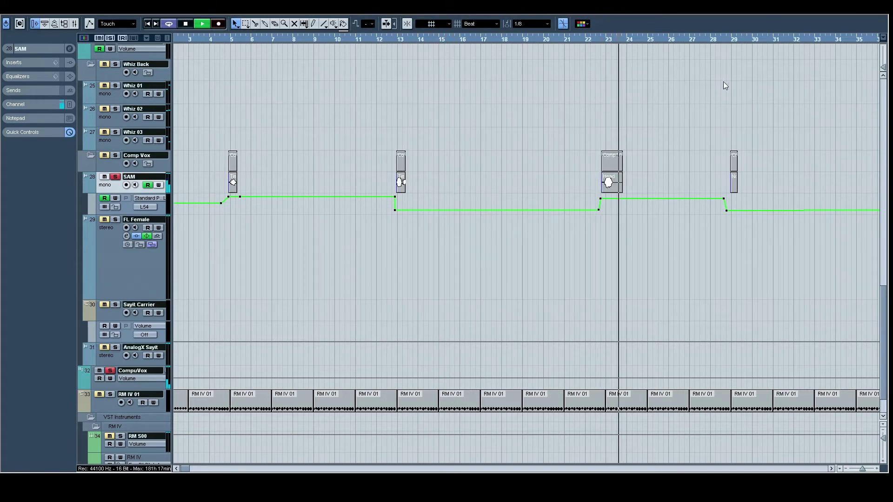
- Play the SAM clip at bar 29 and stop playback
left_click_drag(723, 82, 537, 94)
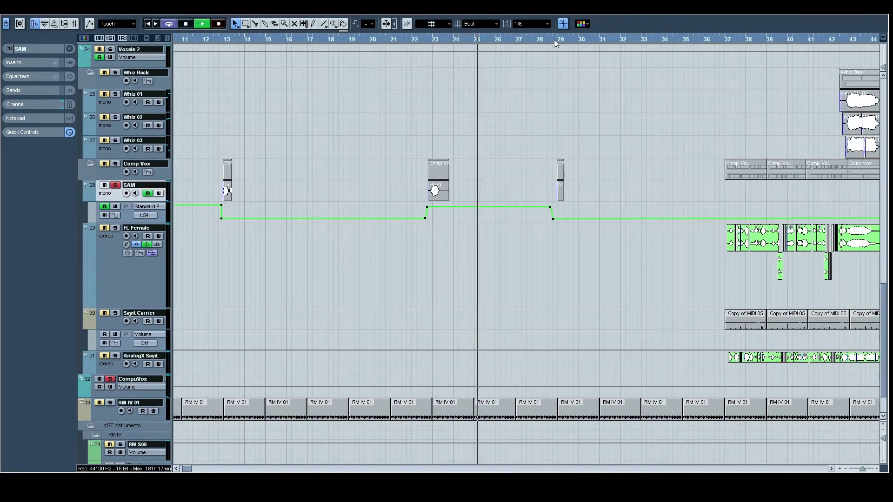
left_click_drag(553, 40, 548, 39)
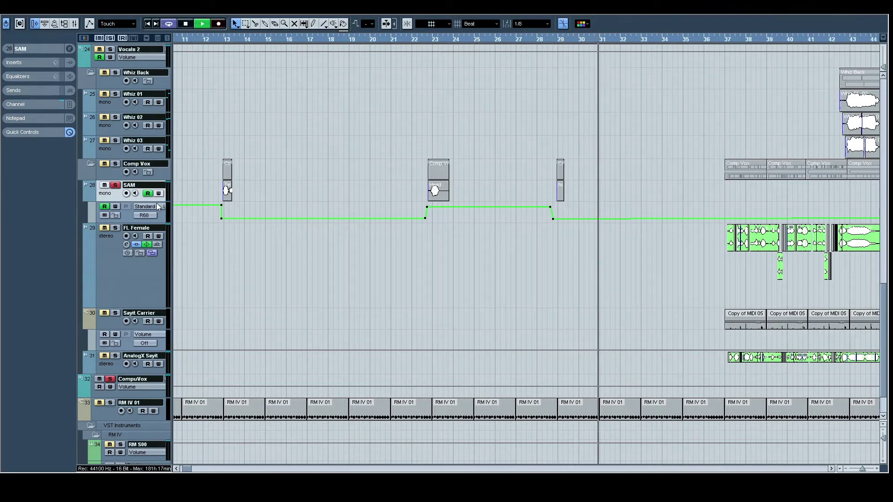
left_click_drag(158, 206, 189, 191)
key("space")
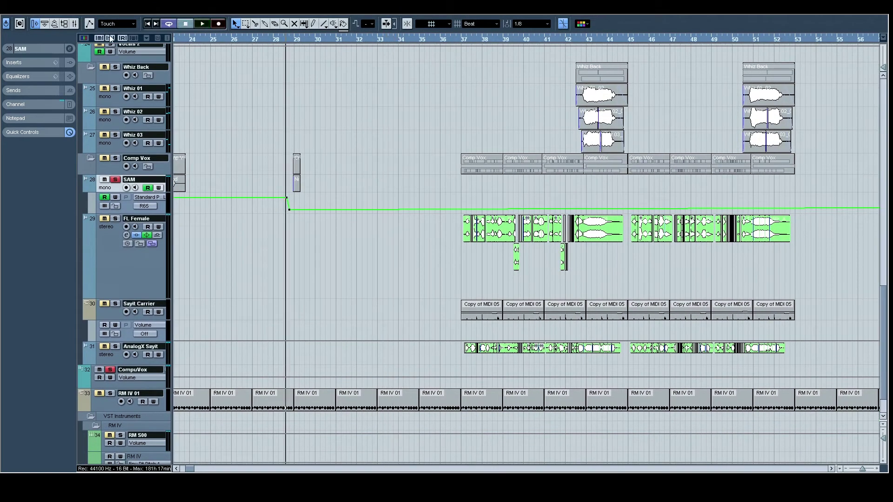
- Clear the solo and play the full mix from just before the SAM clip at bar 29, then stop playback
left_click(110, 37)
key("space")
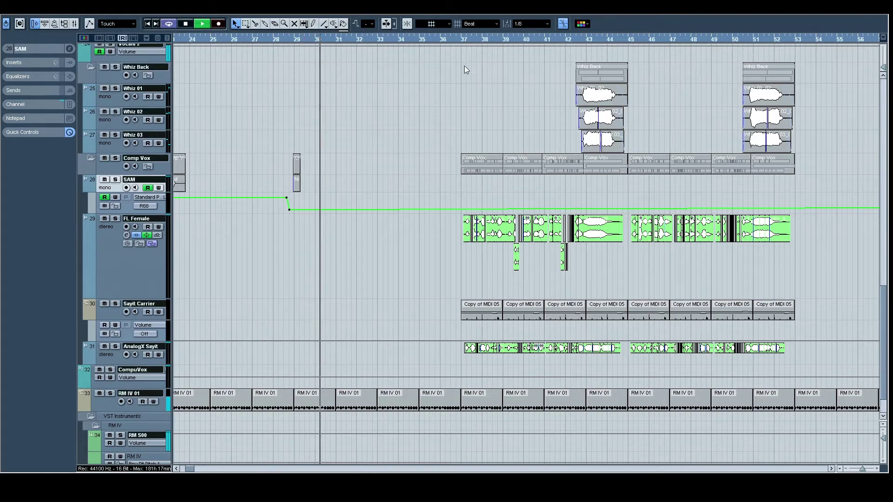
scroll(464, 66, "up", 10)
scroll(467, 152, "down", 6)
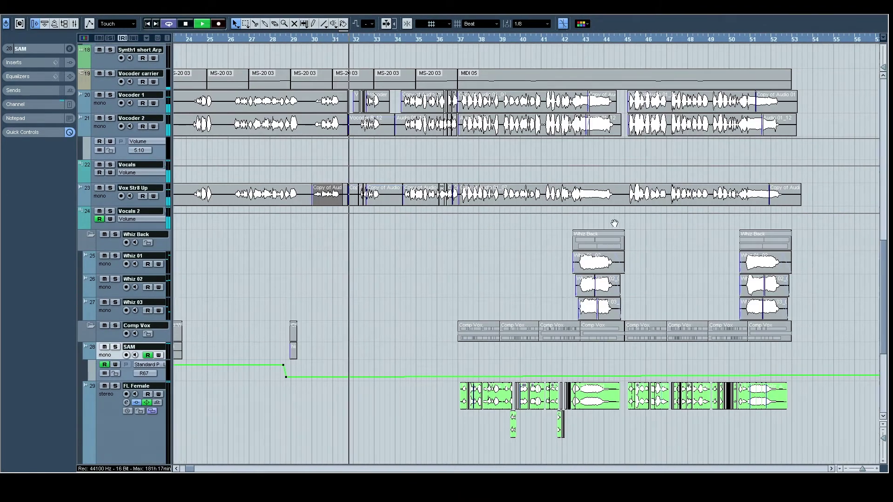
scroll(590, 221, "right", 1)
key("space")
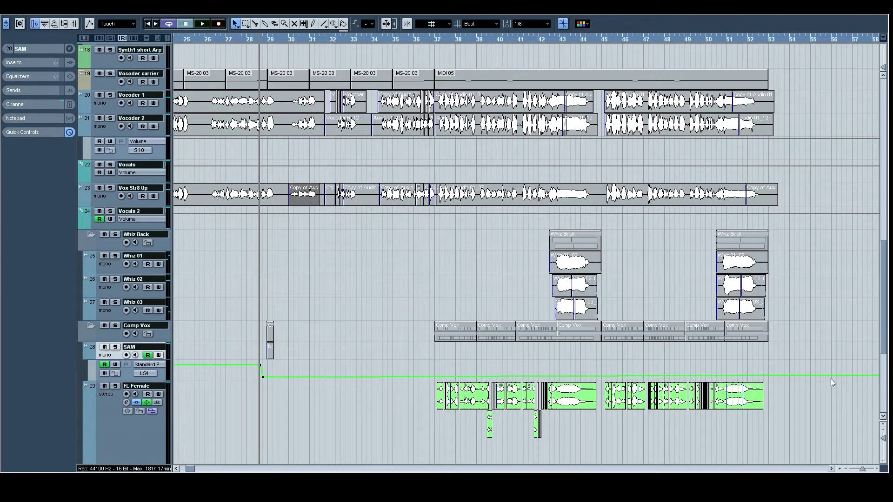
- Examine the overall arrangement, from the synth tracks down to the vocal and drum machine tracks
left_click_drag(883, 438, 877, 288)
left_click_drag(861, 468, 858, 469)
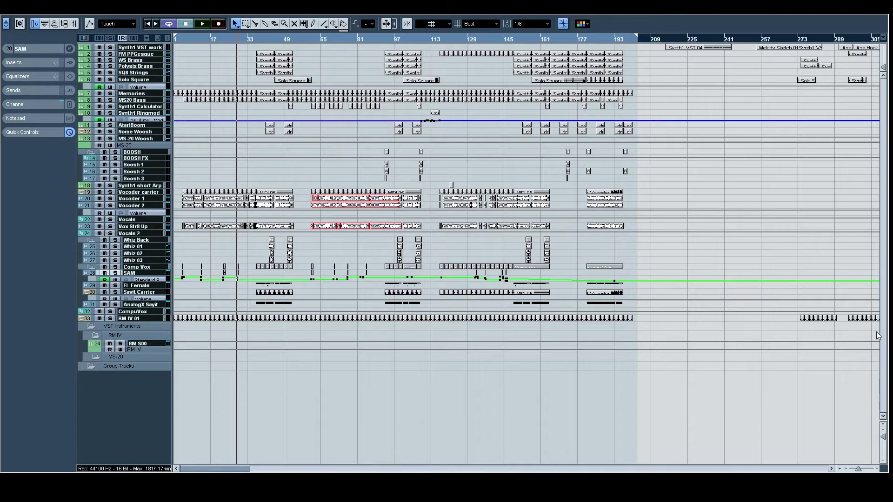
left_click(884, 462)
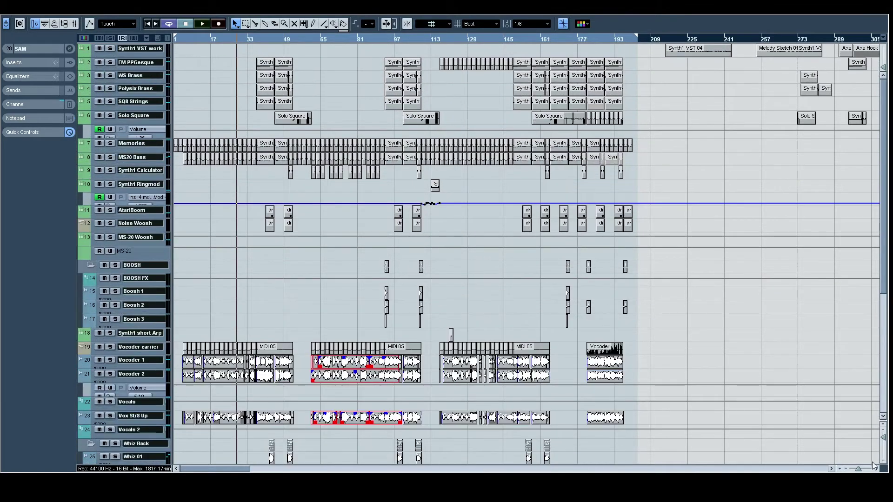
left_click(877, 469)
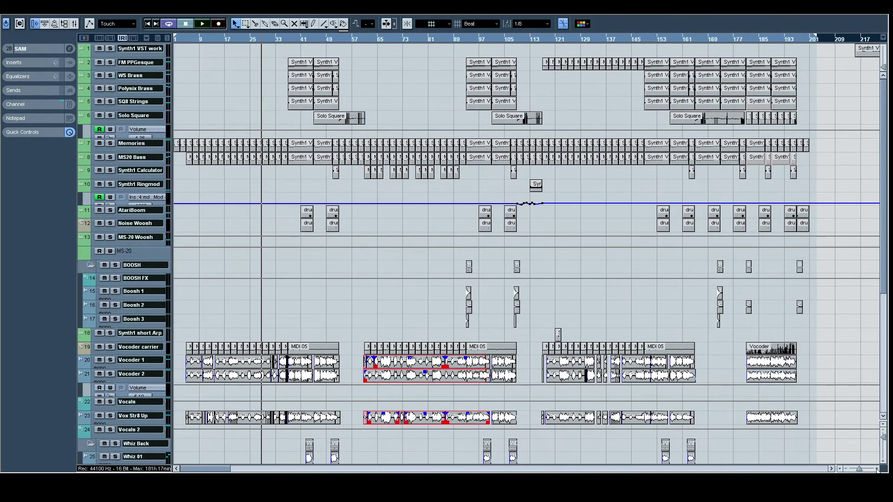
scroll(415, 231, "down", 5)
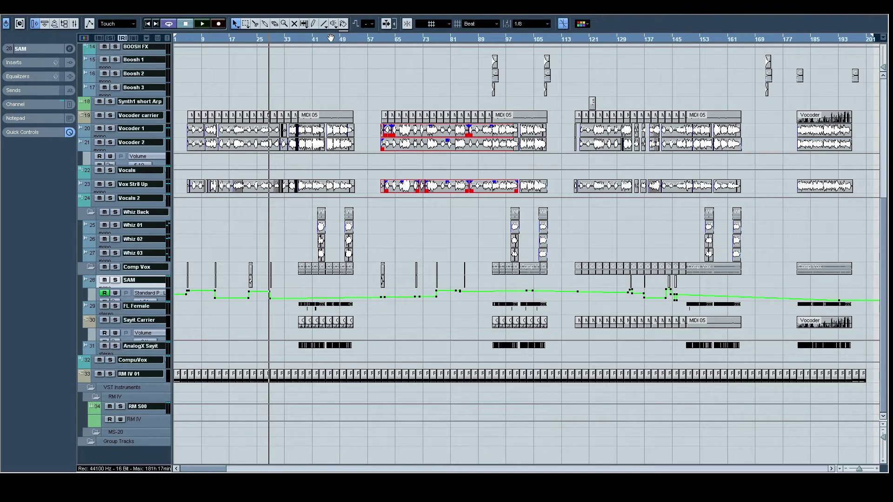
- Examine the vocoder, vocal and computer-voice sections of the arrangement from about bar 25 to bar 181
left_click_drag(331, 38, 360, 55)
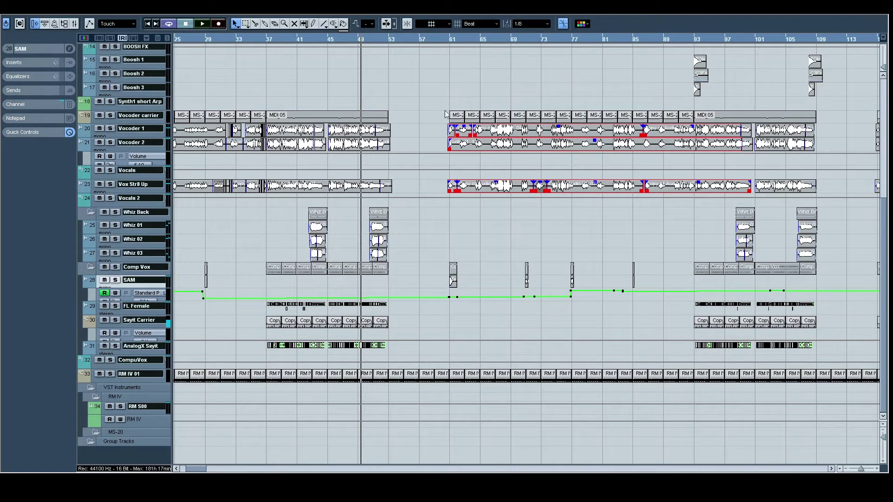
left_click_drag(443, 141, 341, 145)
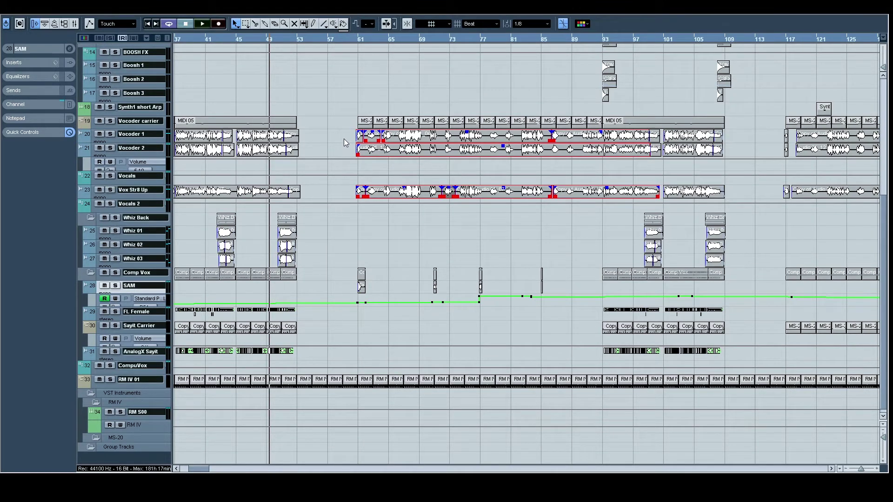
left_click_drag(695, 105, 526, 104)
left_click_drag(574, 125, 317, 130)
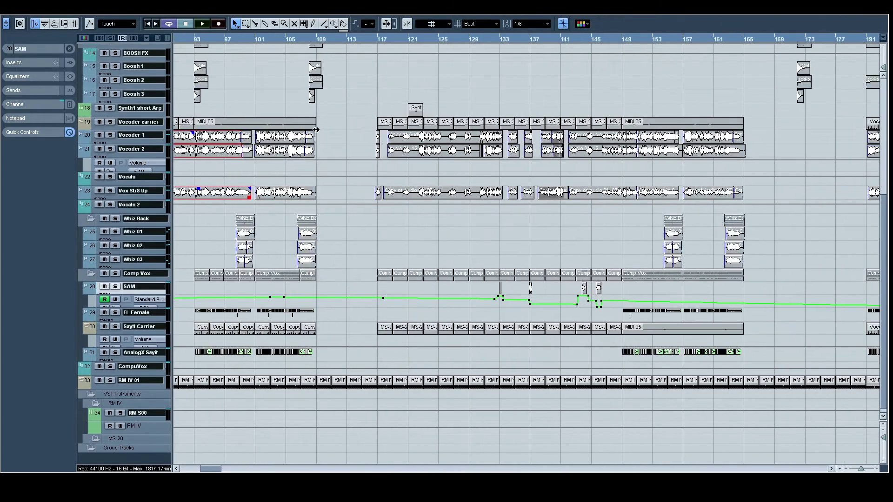
left_click_drag(432, 164, 349, 158)
left_click_drag(481, 166, 726, 161)
left_click_drag(519, 150, 739, 137)
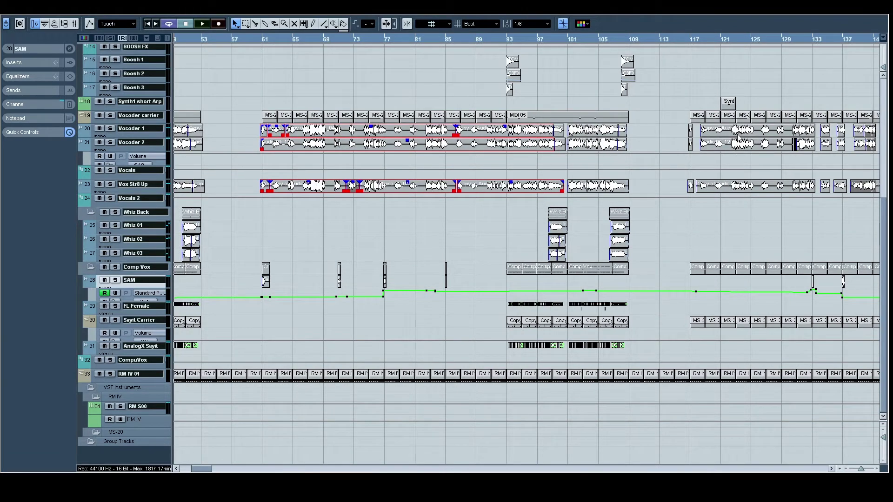
- Play the full mix from between bars 62 and 63, then stop playback
double_click(275, 38)
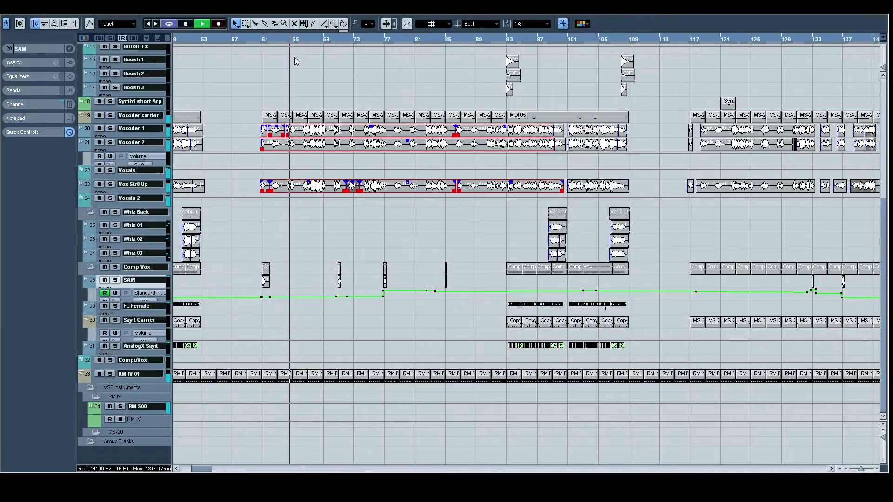
key("space")
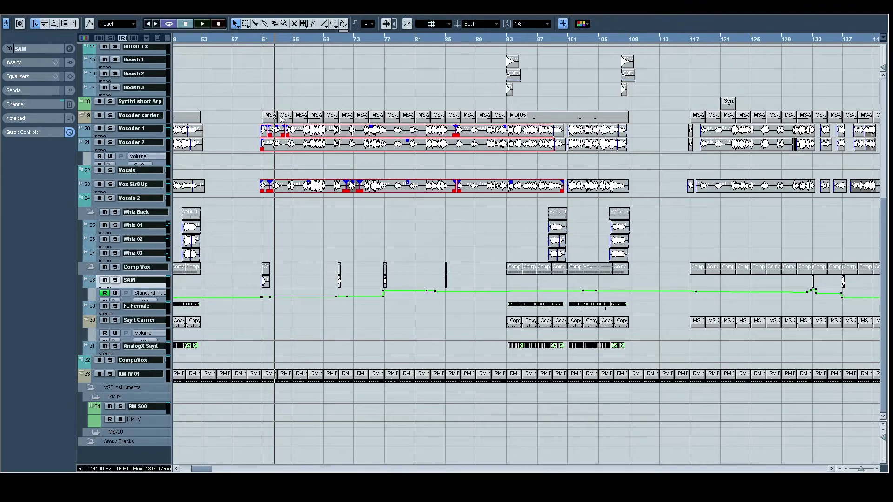
- Place the project cursor at bar 59 and deselect the vocoder and vocal clips
mouse_move(258, 41)
left_mouse_down()
mouse_move(243, 44)
mouse_move(252, 53)
left_mouse_up()
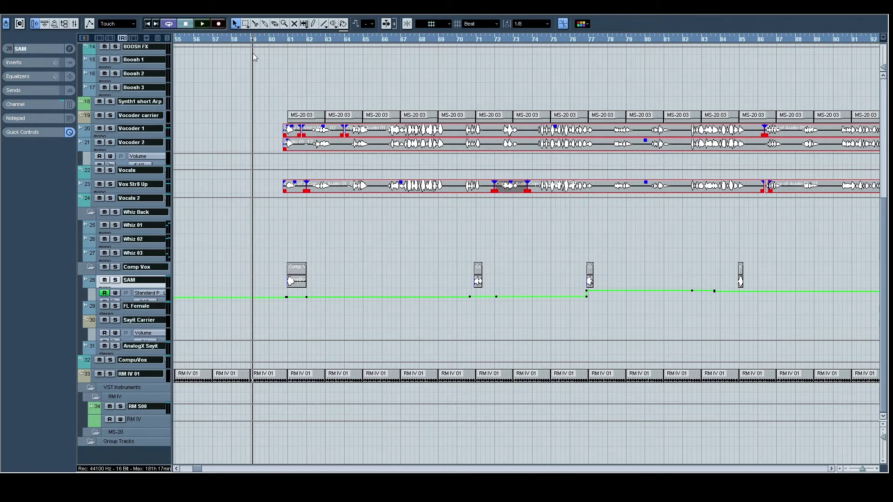
left_click(253, 163)
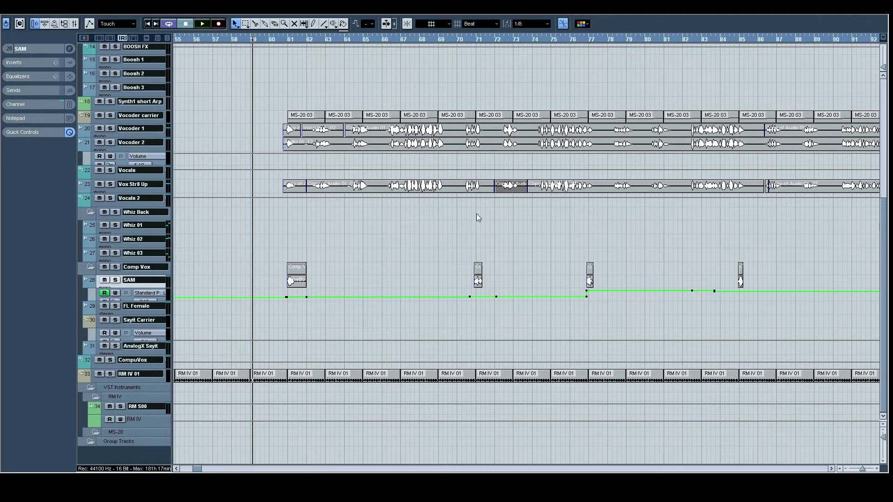
scroll(478, 215, "right", 3)
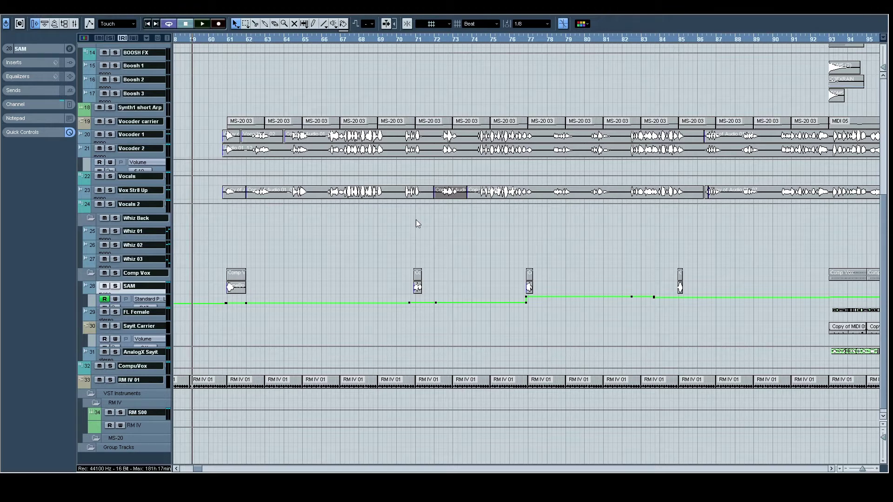
key("space")
key("space")
- Place the project cursor at bar 51 and inspect the notes of the Solo Square part in the key editor
left_click_drag(406, 213, 629, 178)
left_click(491, 41)
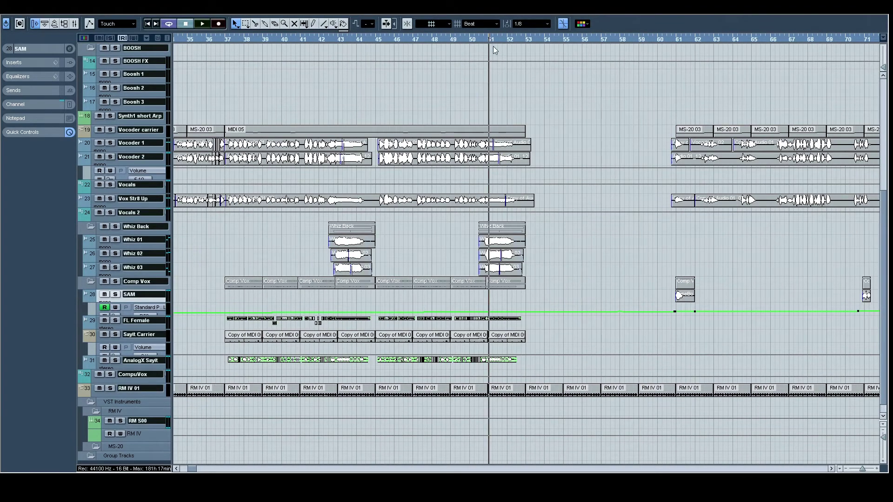
scroll(649, 213, "up", 5)
double_click(592, 117)
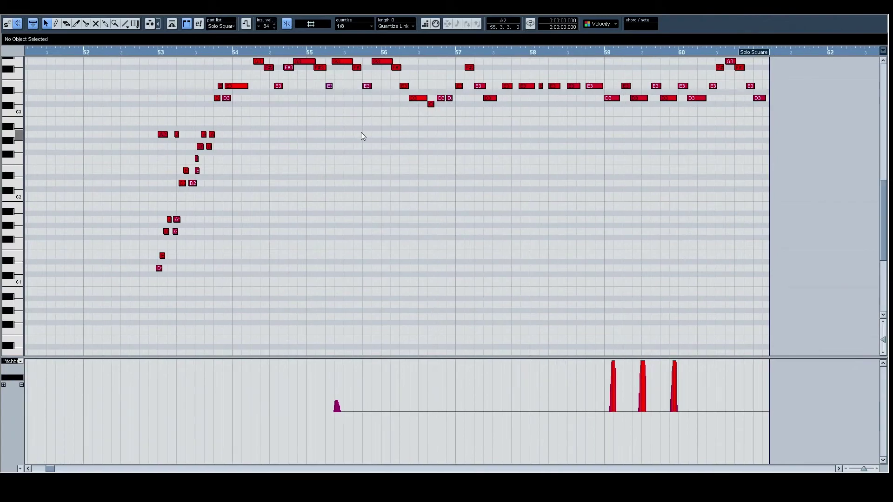
left_click(886, 16)
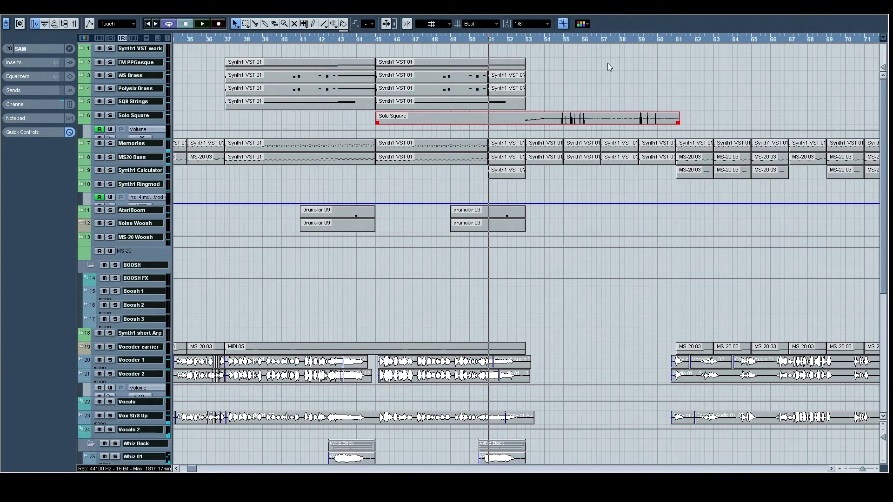
- Play from bar 51, follow the Solo Square part in the key editor, and replay its opening run from just before bar 53
key("space")
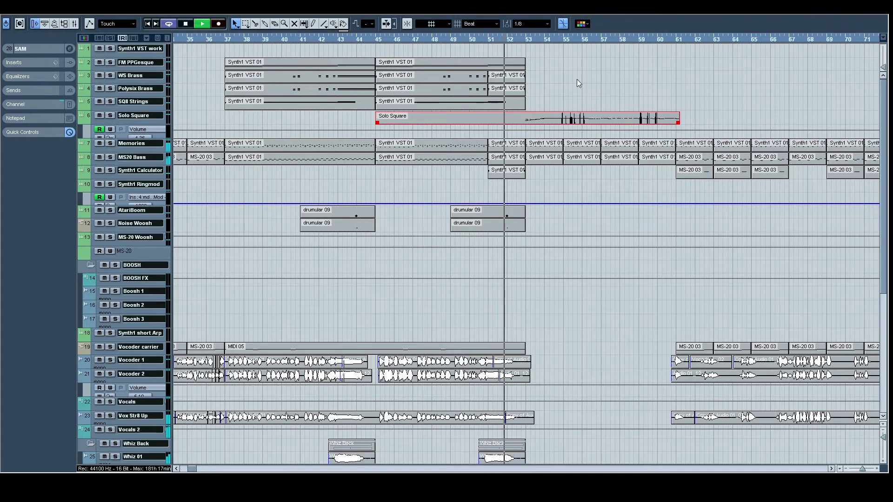
double_click(568, 117)
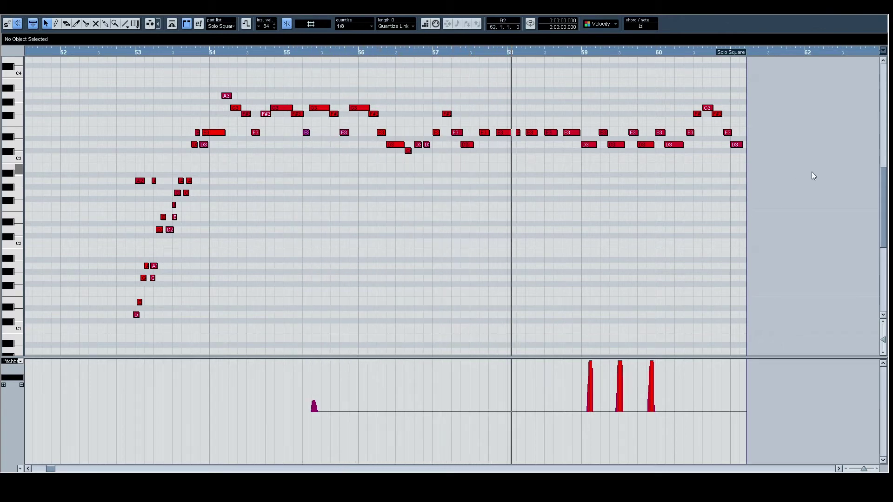
left_click(109, 51)
key("space")
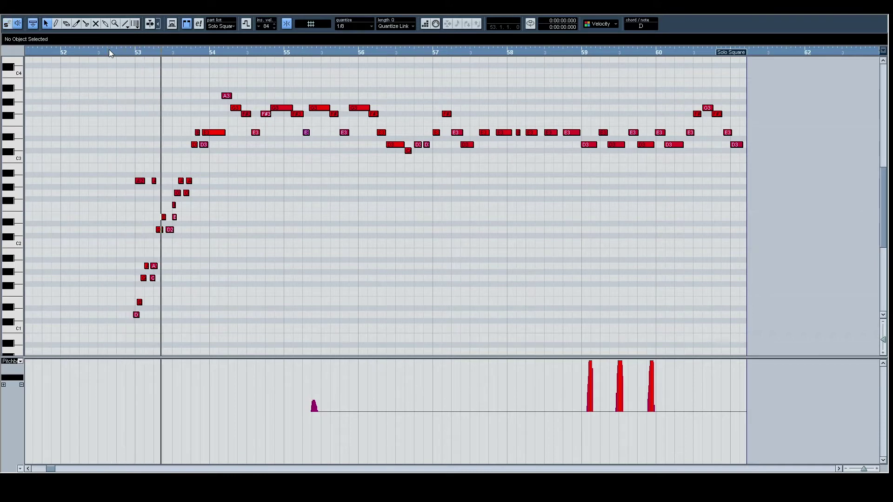
key("space")
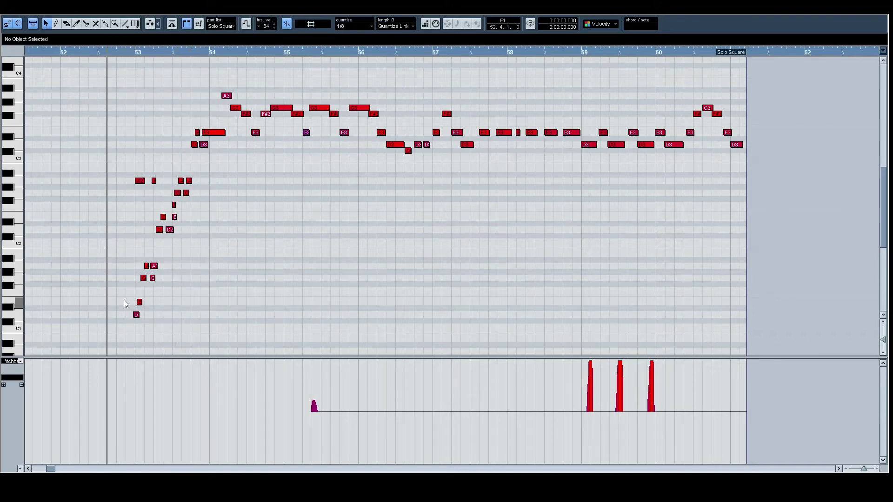
- Select the Solo Square part's opening run at bar 53, zoom in on it, and clear the selection
left_click_drag(118, 167, 218, 358)
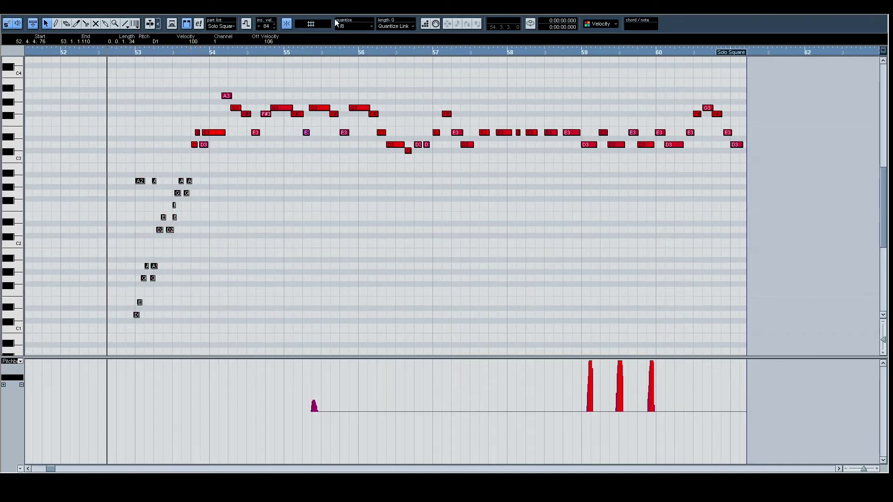
left_click_drag(195, 182, 301, 122)
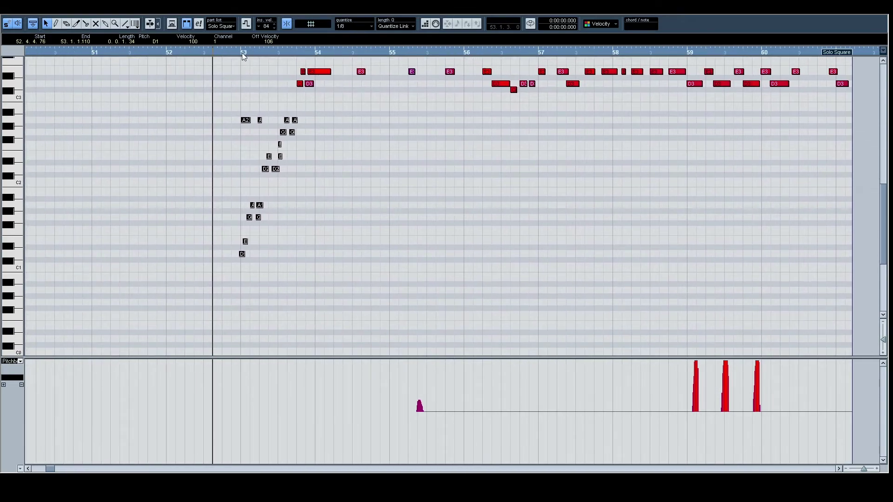
key("h")
key("h")
left_click(347, 247)
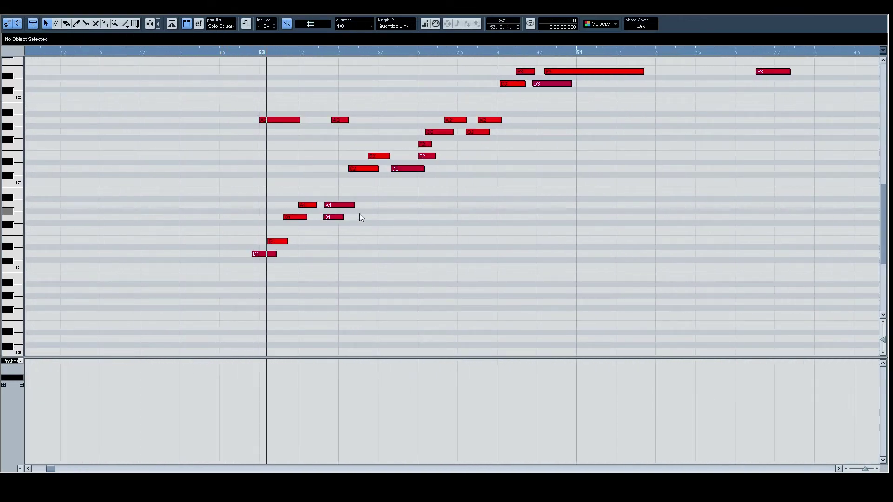
- Follow the Solo Square notes in close-up from bar 54 to bar 57 during playback
left_click_drag(599, 162, 341, 267)
left_click_drag(575, 276, 316, 278)
left_click_drag(612, 257, 242, 261)
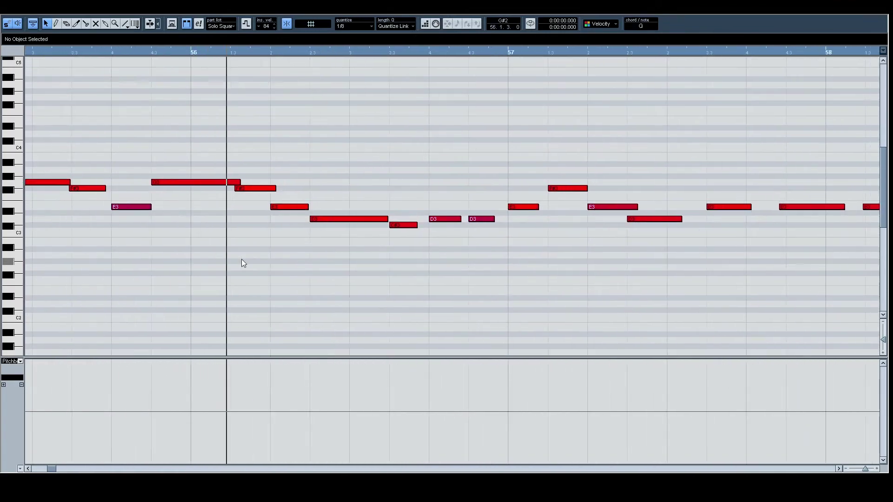
- Add a second controller lane showing Modulation below the pitchbend lane, and follow playback through bar 60
left_click(4, 384)
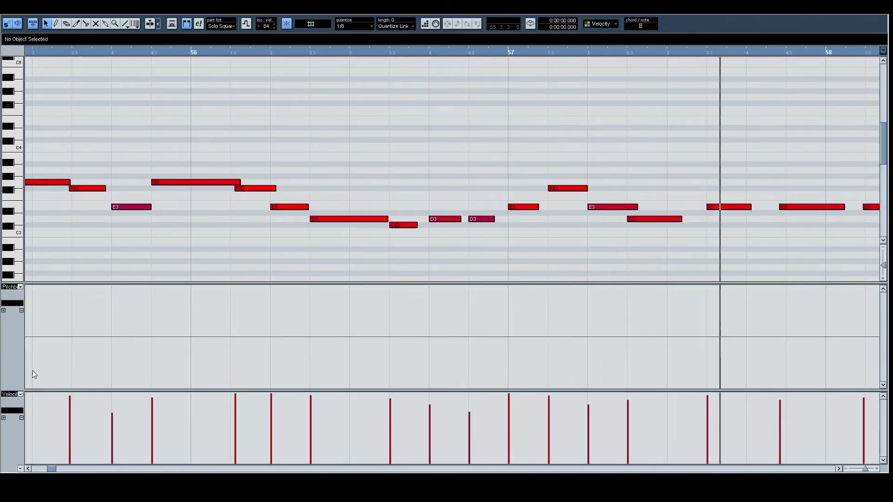
left_click(59, 302)
left_click_drag(561, 269, 409, 254)
left_click_drag(690, 216, 490, 200)
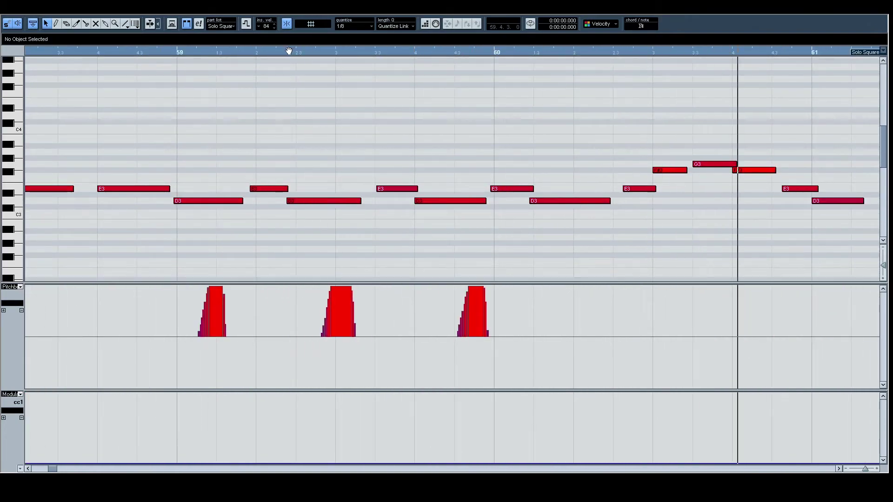
- Play the end of the solo from about bar 58, close the key editor, and stop playback
left_click_drag(288, 50, 177, 26)
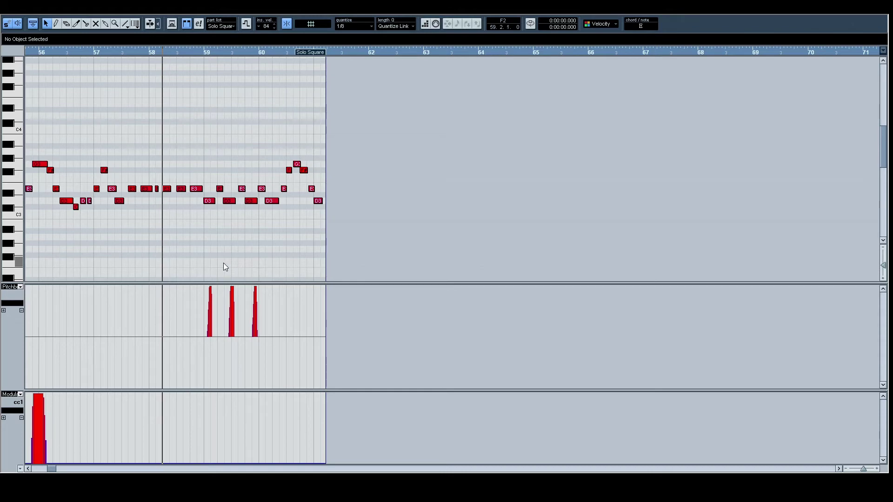
key("space")
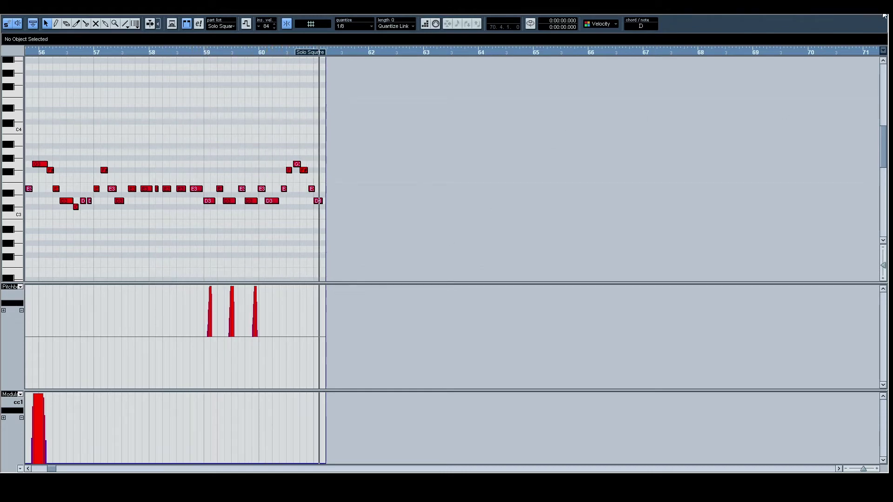
key("Return")
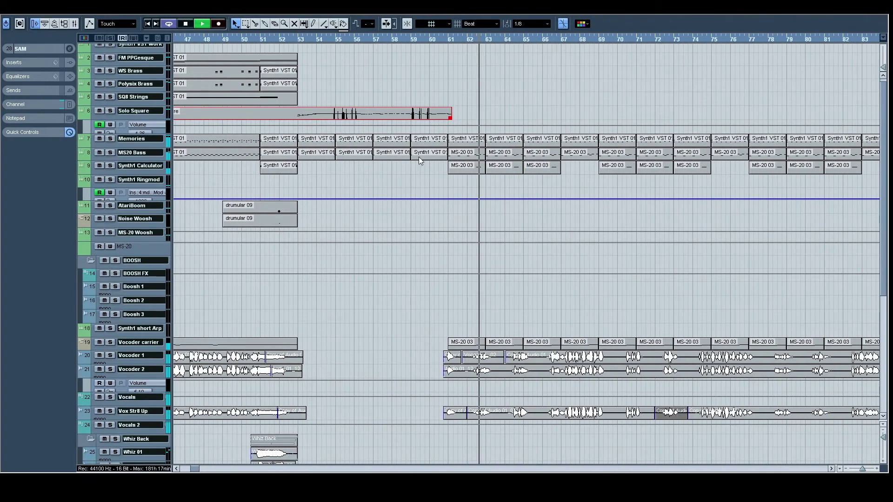
key("space")
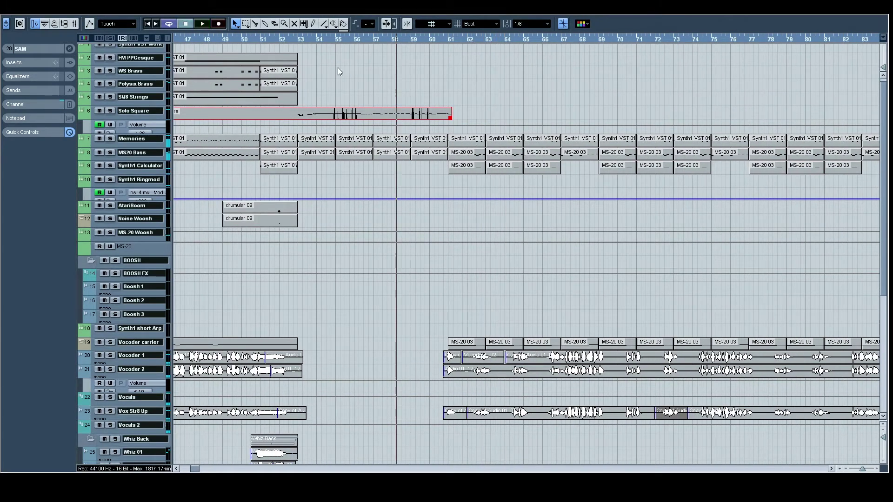
- Place the project cursor just before bar 53 and reopen the Solo Square part with its full note range in view
left_click(292, 38)
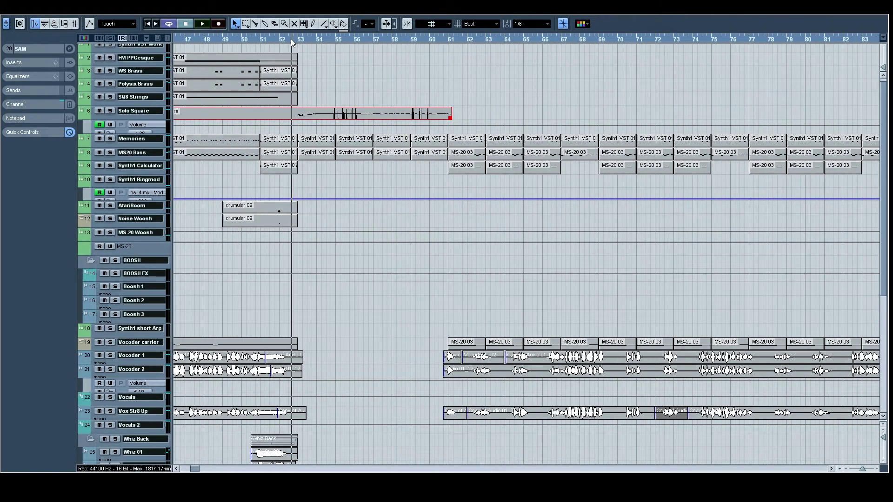
double_click(337, 111)
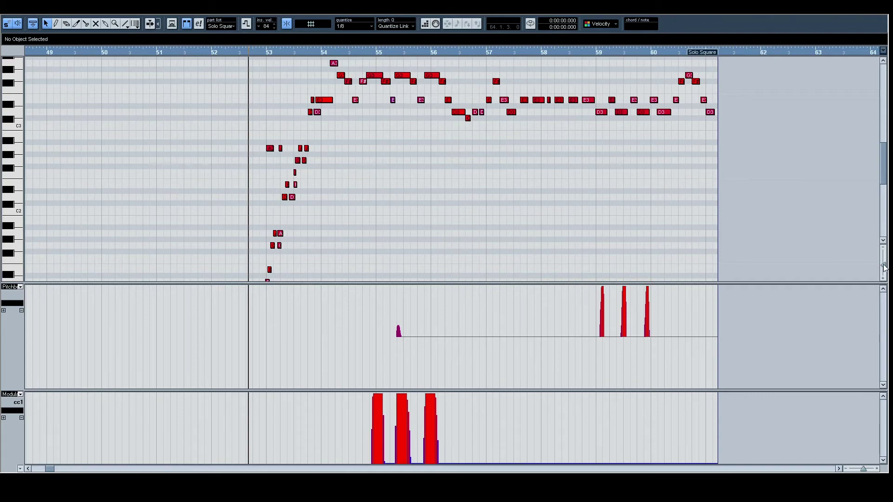
left_click_drag(884, 267, 885, 252)
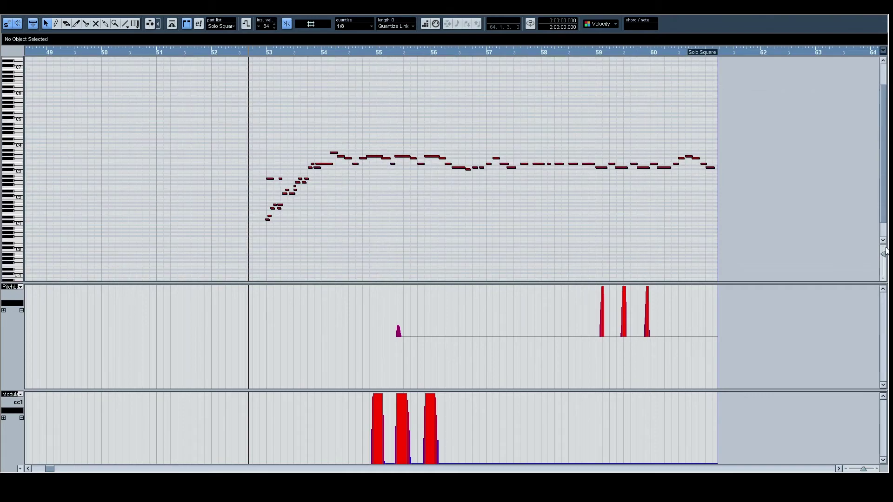
left_click(884, 279)
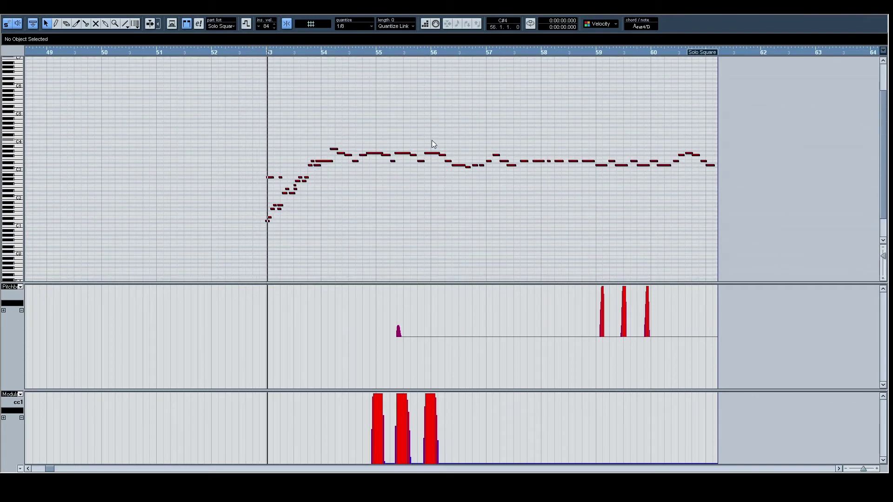
- Turn off the editor solo, replay the Solo Square part within the full mix, and close the key editor
key("space")
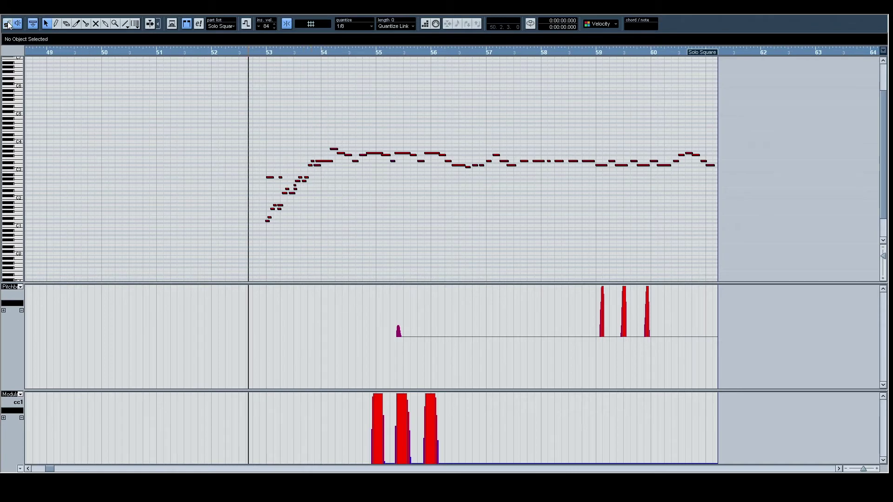
key("space")
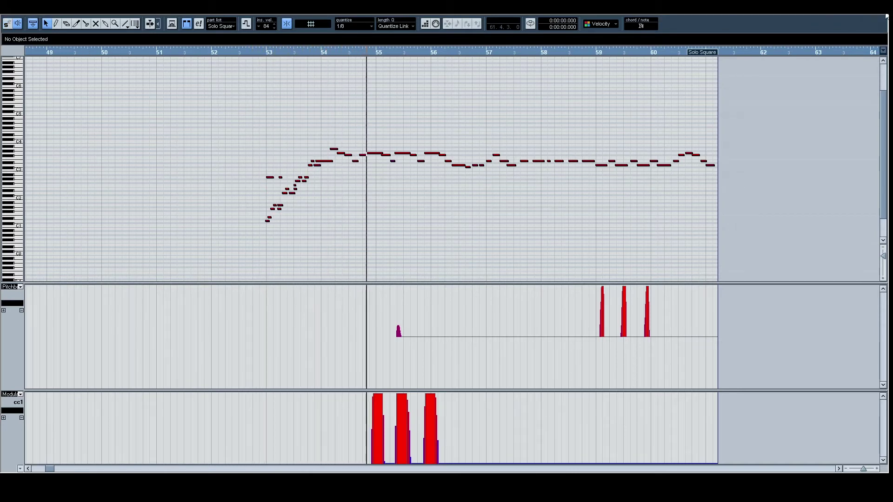
key("Escape")
- Follow the full mix through bar 72, looking over the synth, vocoder, vocal and SAM tracks, and stop playback
scroll(498, 244, "right", 3)
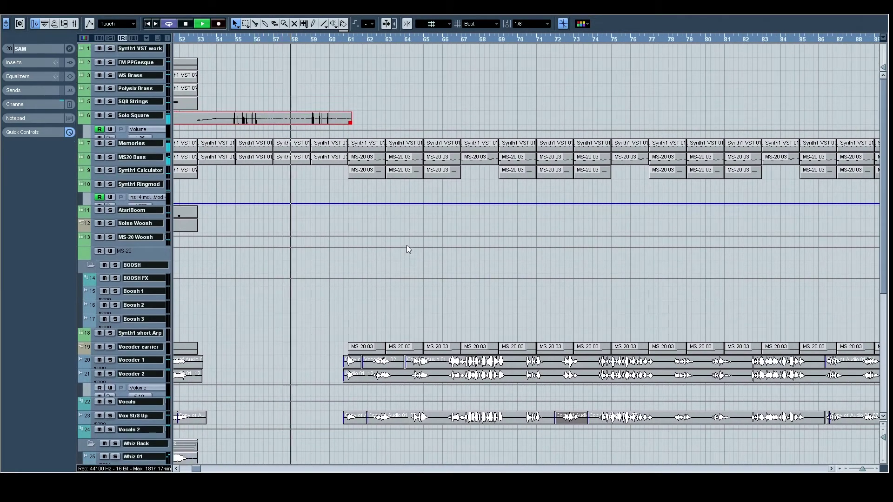
scroll(407, 249, "down", 4)
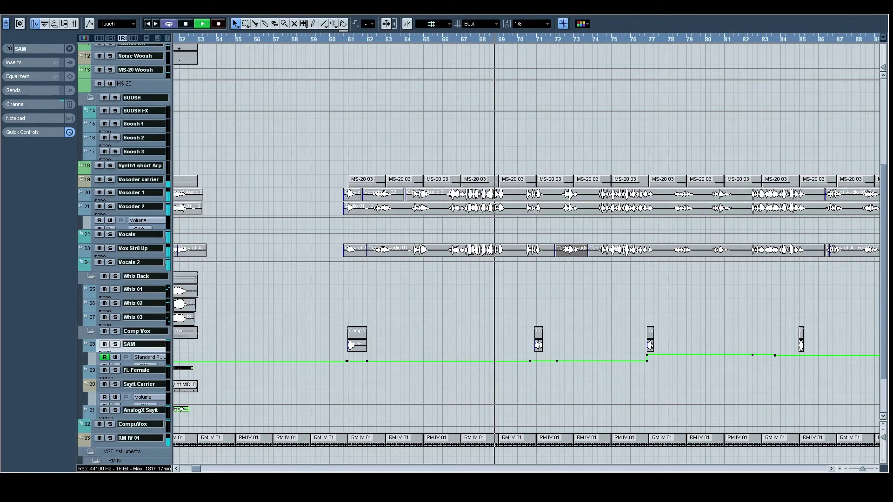
scroll(600, 258, "right", 10)
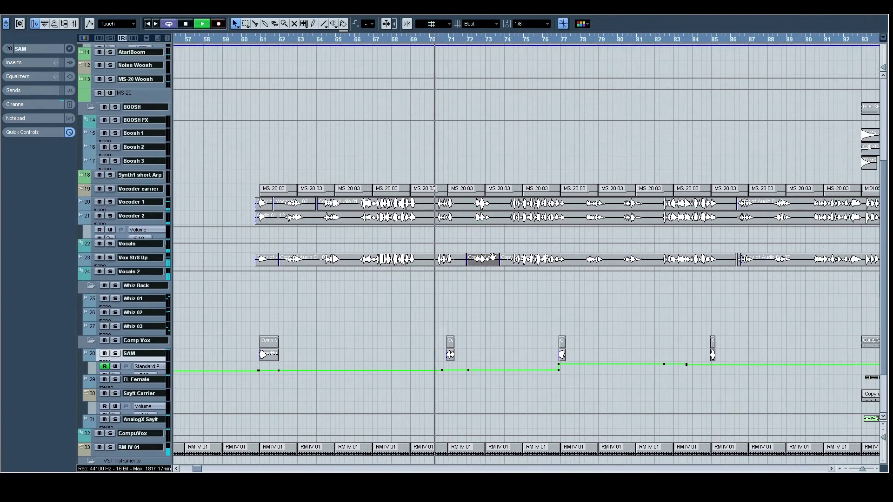
scroll(294, 235, "left", 3)
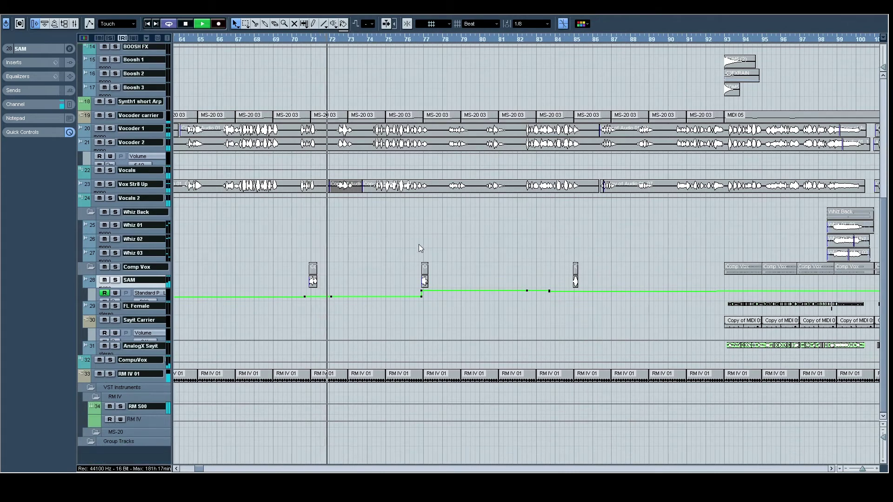
scroll(418, 244, "up", 8)
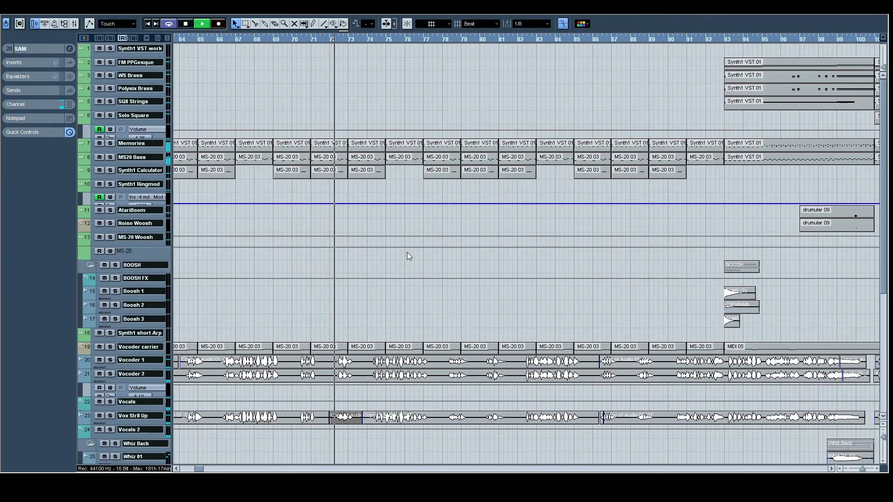
key("space")
- Solo the Memories track and briefly audition it from just before bar 53
left_click(111, 143)
scroll(486, 171, "left", 10)
scroll(612, 157, "down", 1)
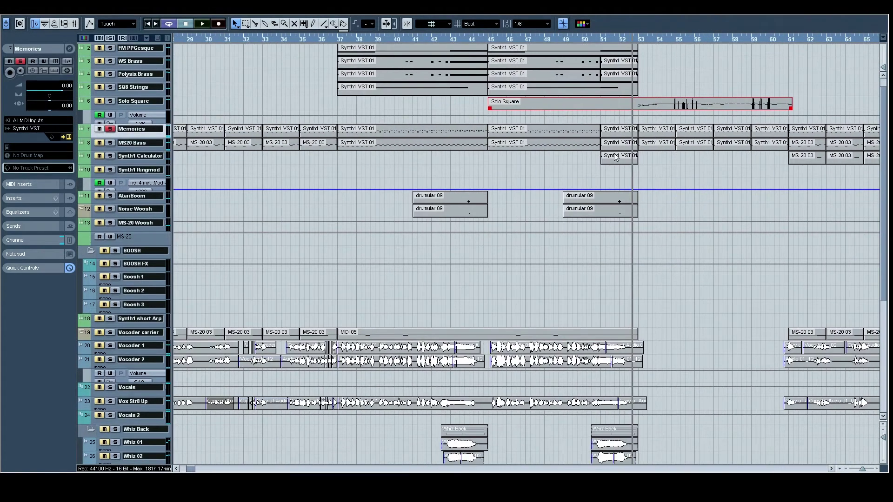
scroll(692, 140, "right", 5)
scroll(429, 156, "up", 1)
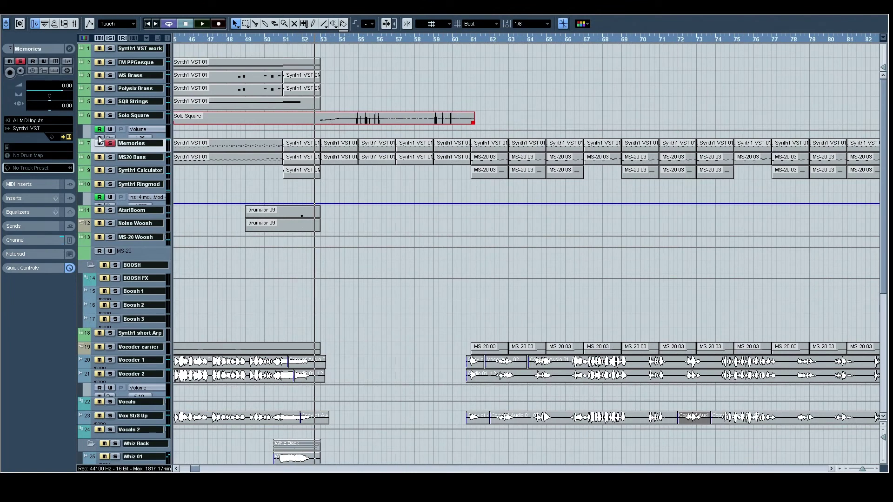
key("space")
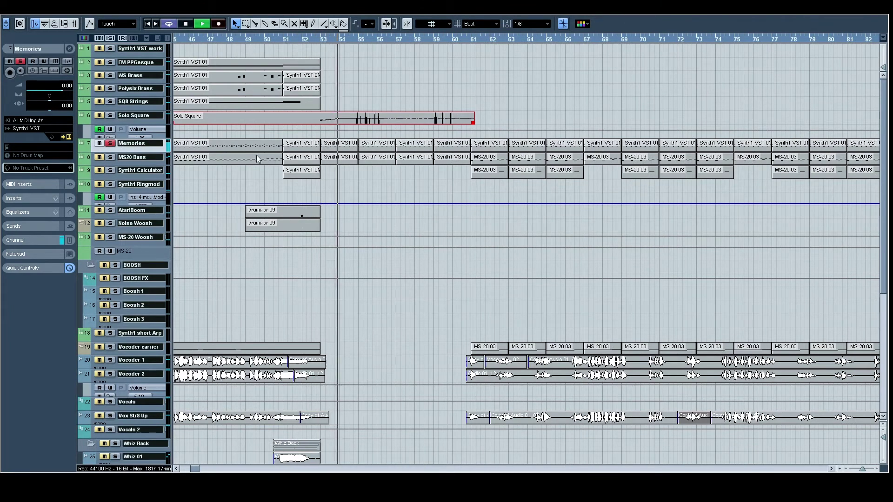
key("space")
- Select the Memories clip at bar 59 and replay the soloed Memories track from just before bar 53
left_click_drag(344, 137, 465, 149)
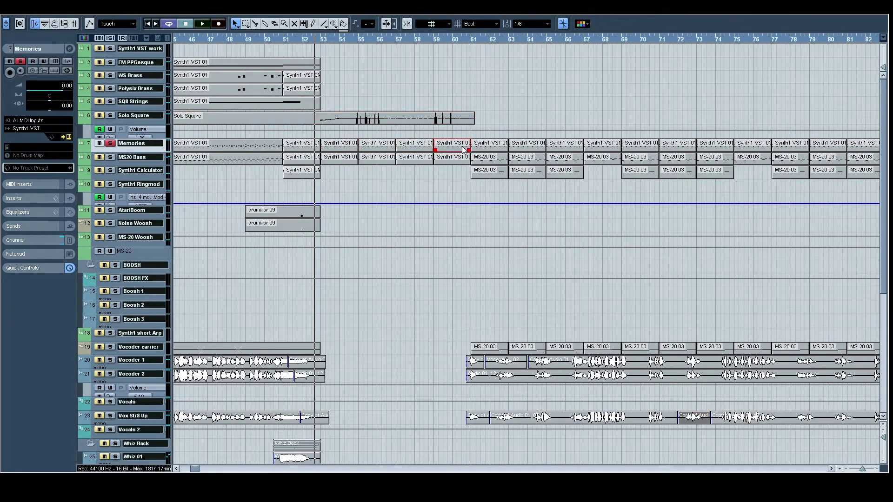
key("space")
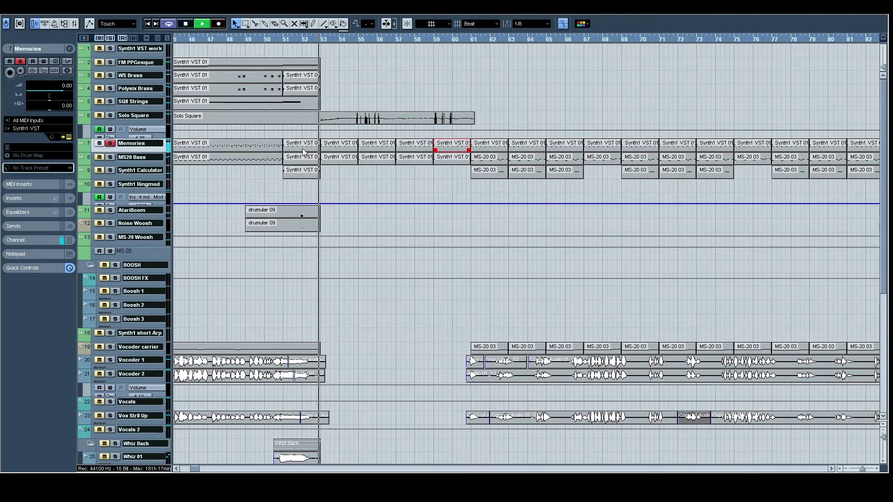
key("space")
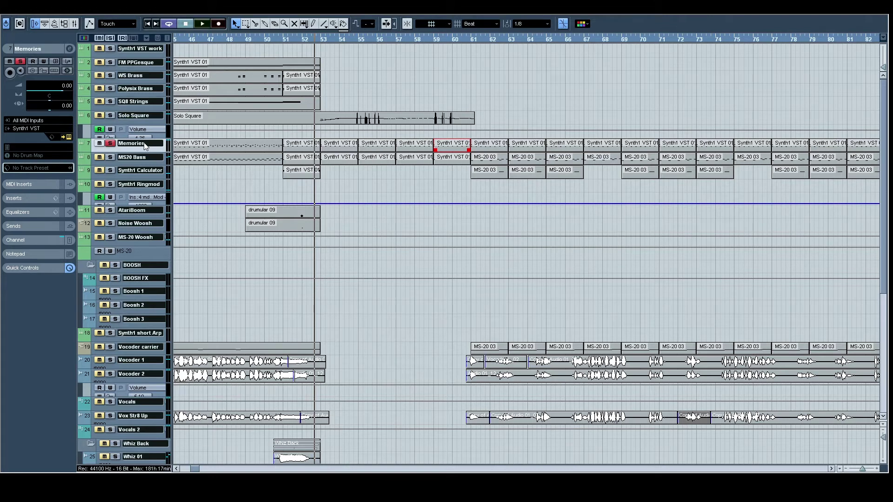
- Unsolo the Memories track, play from just before bar 53, and solo the MS20 Bass track during playback
left_click(110, 144)
key("space")
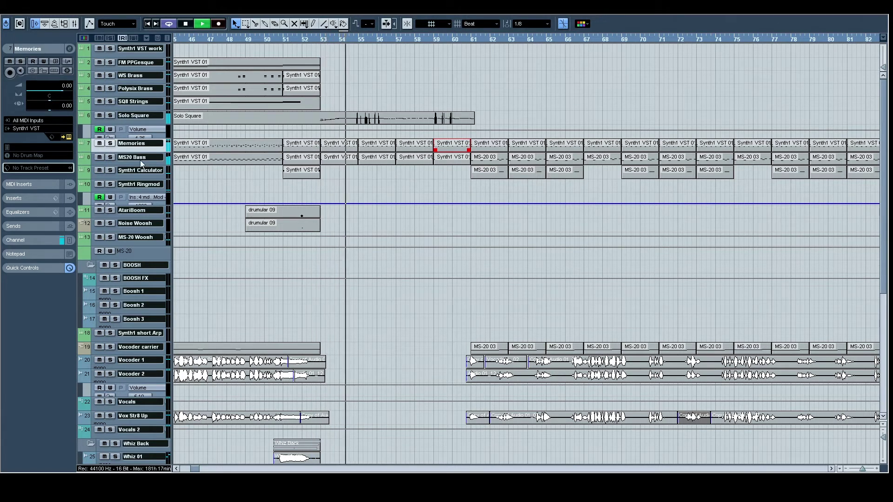
left_click(110, 157)
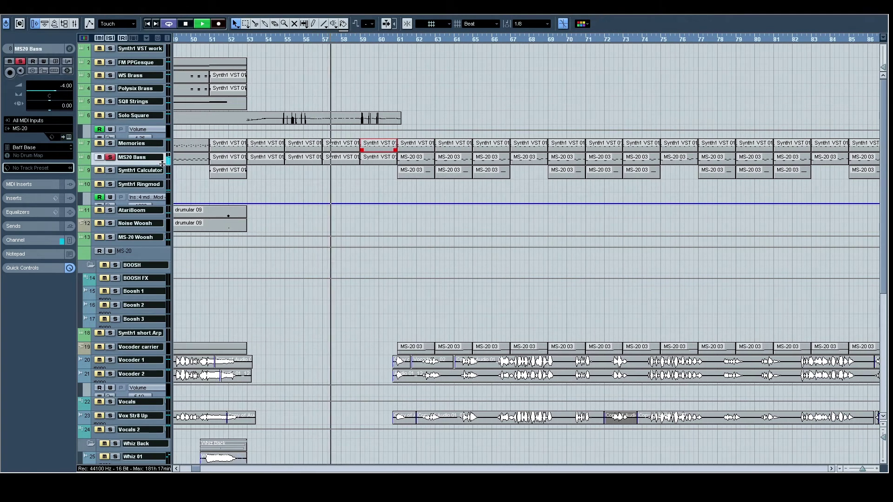
- Enlarge the MS20 Bass track to show its note pattern, and turn off all solos
key("ctrl+e")
left_click(286, 39)
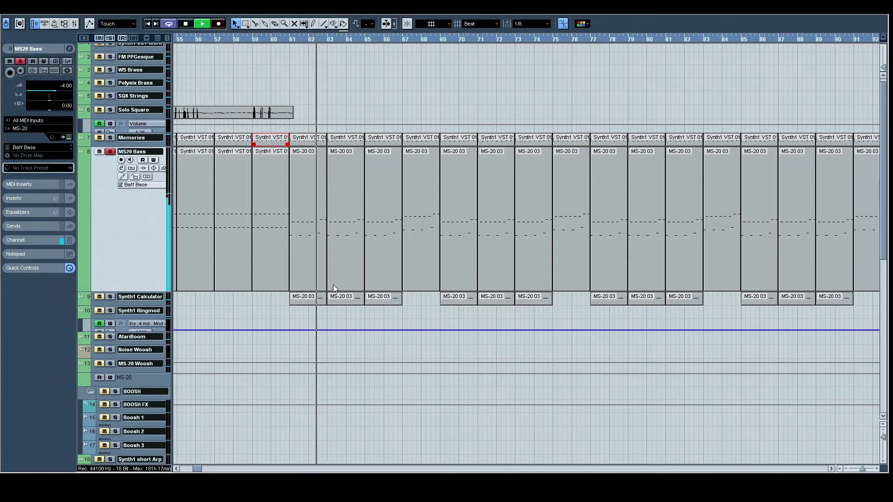
left_click(110, 38)
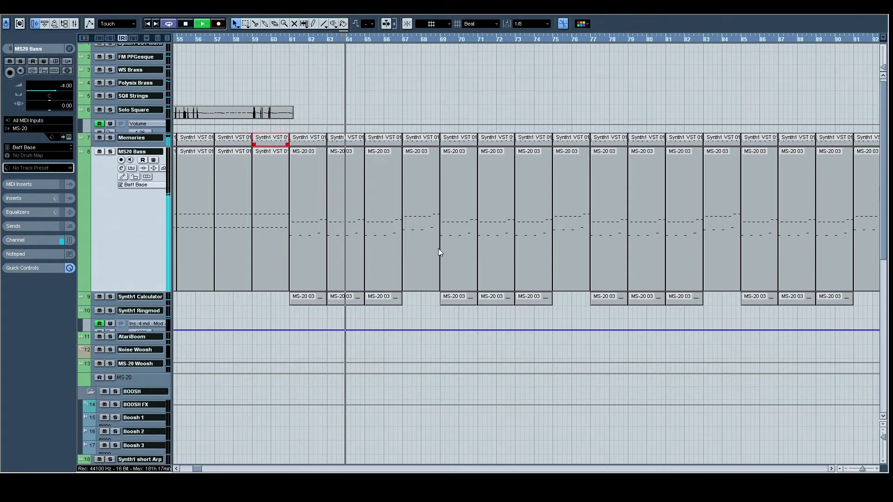
- Follow the full mix through bar 79, looking over the MS20 Bass notes and the vocoder, vocal and computer-voice tracks
left_click_drag(430, 250, 334, 247)
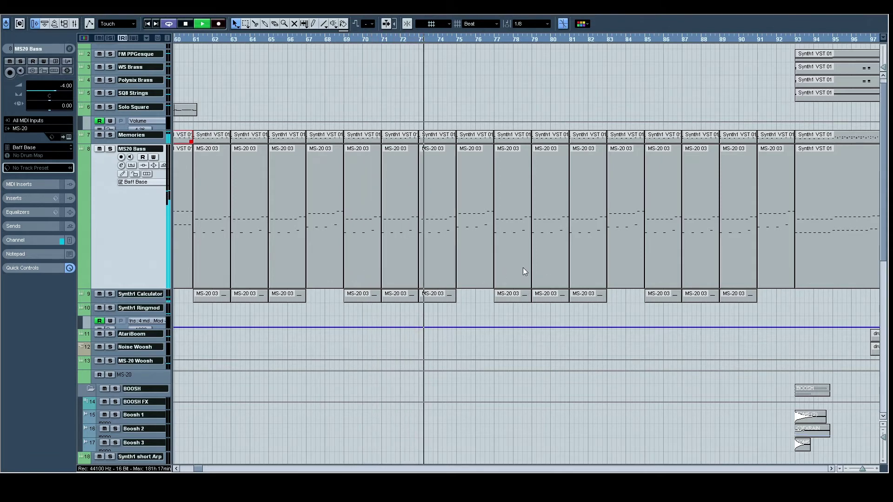
scroll(542, 342, "down", 10)
scroll(381, 302, "right", 5)
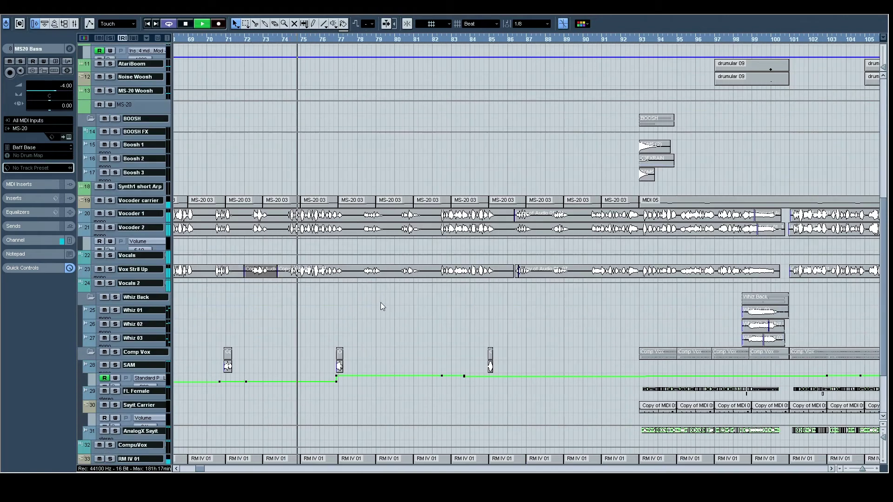
scroll(512, 205, "left", 3)
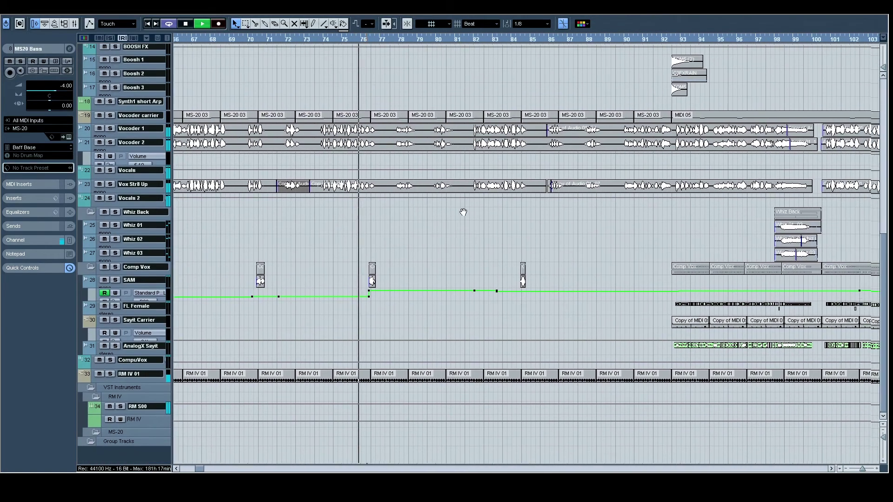
scroll(457, 222, "right", 3)
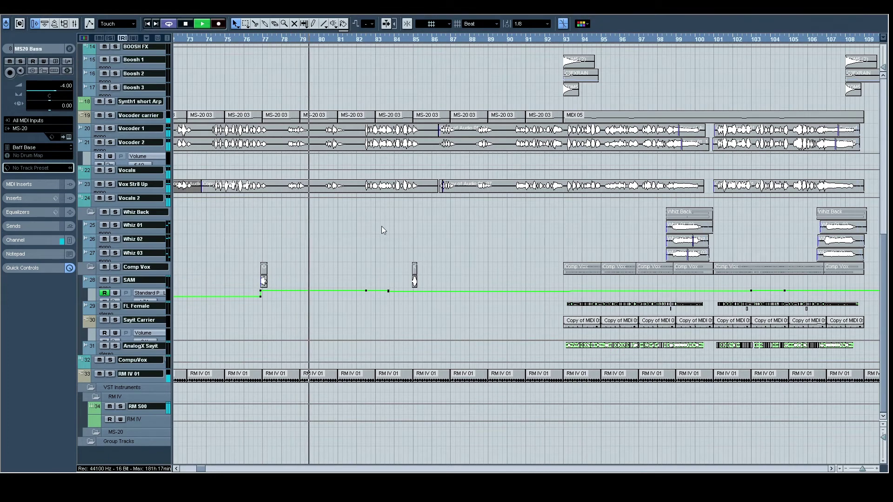
- Follow the full mix past bar 82 and set the left locator at bar 82
scroll(381, 226, "right", 2)
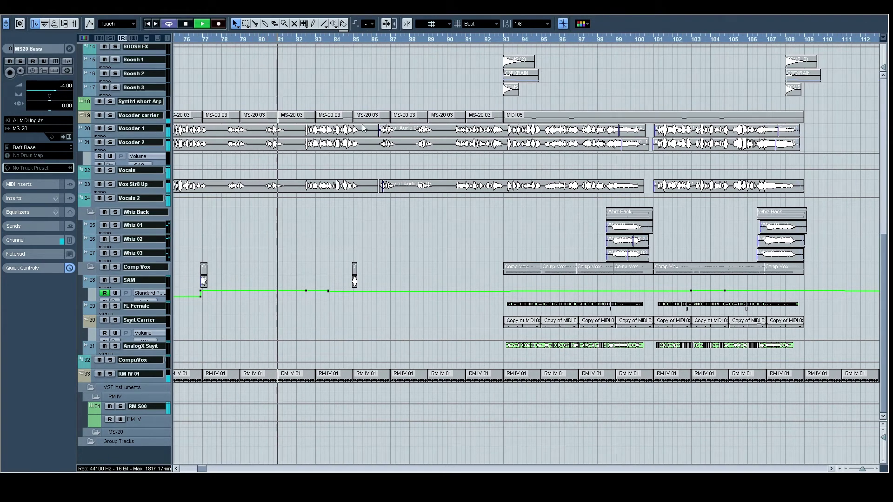
scroll(365, 242, "right", 2)
scroll(359, 242, "left", 1)
scroll(359, 243, "up", 1)
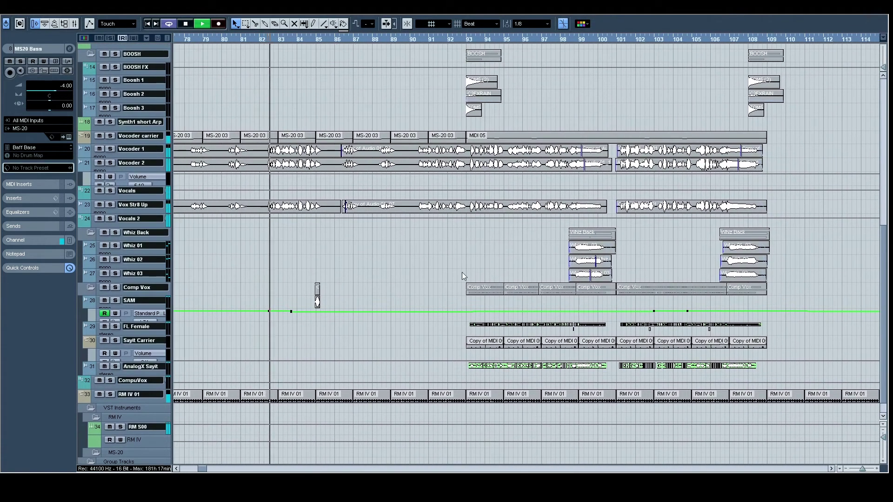
left_click(259, 40, "ctrl")
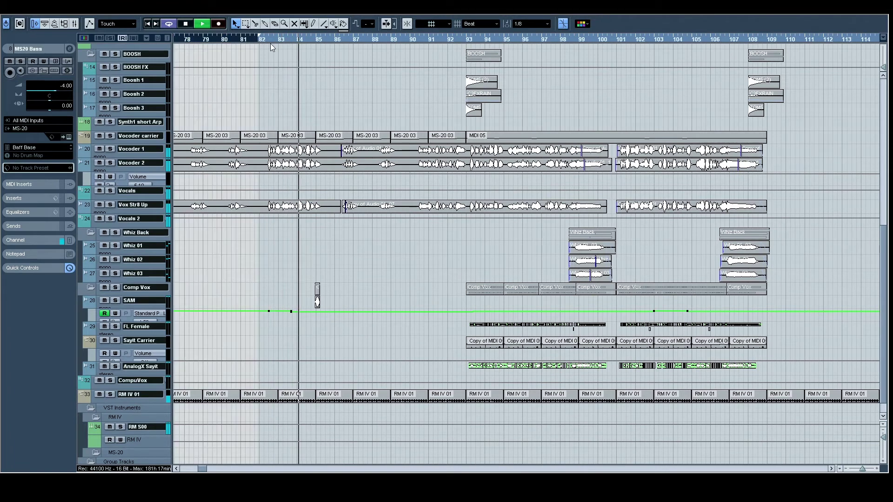
- Replay the vocoder and vocal passage from just after bar 82, stopping playback between auditions
key("space")
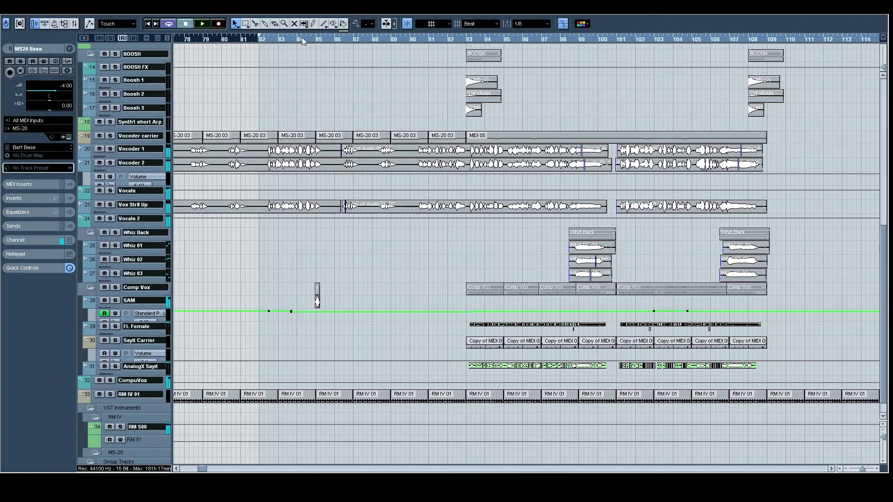
left_click(263, 39, "ctrl")
key("space")
key("h")
key("h")
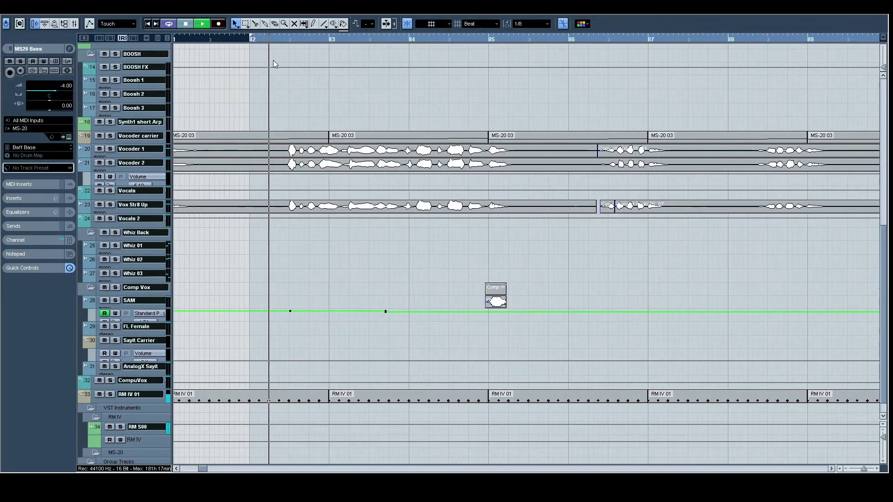
key("space")
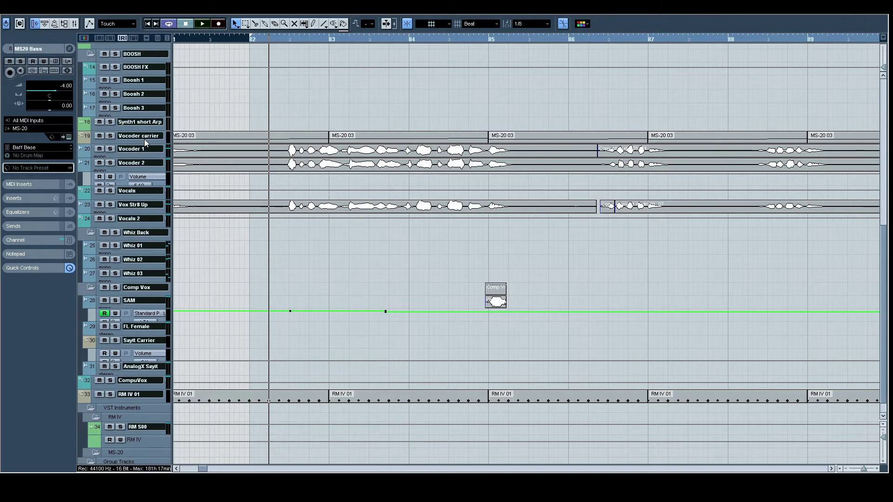
key("space")
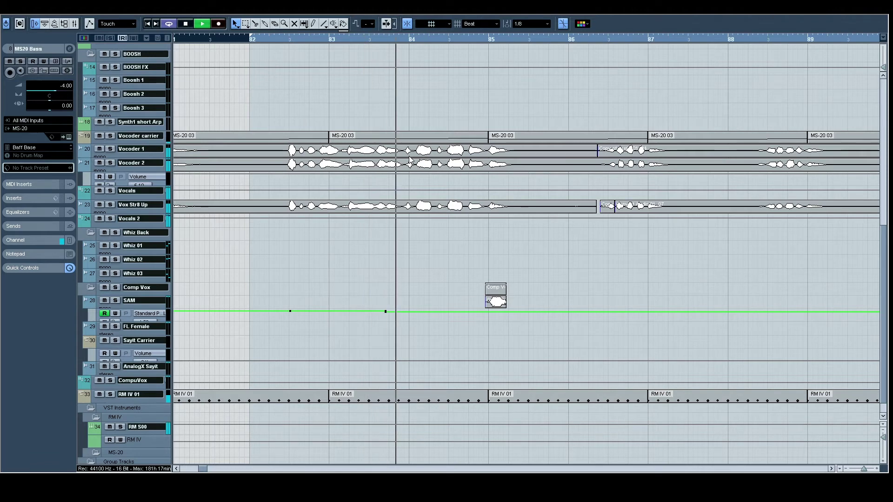
key("space")
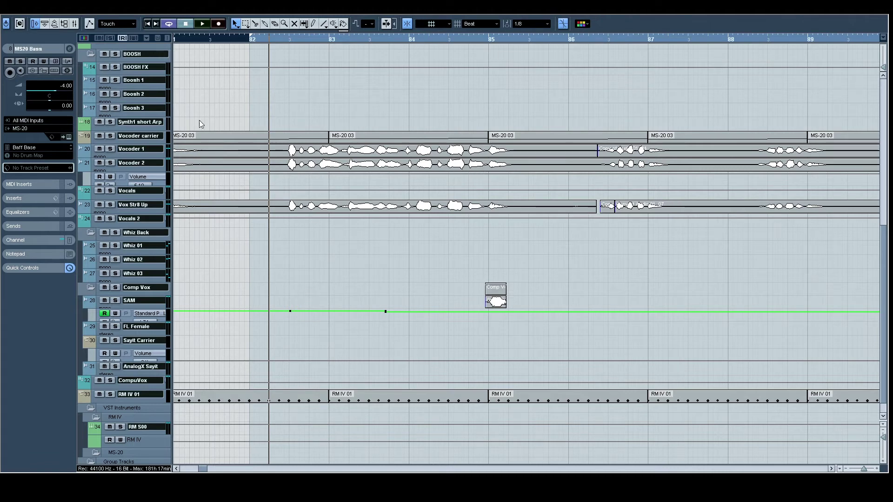
- Play the full mix from just after bar 82 to bar 89, following the vocoder, vocal and computer-voice tracks
key("space")
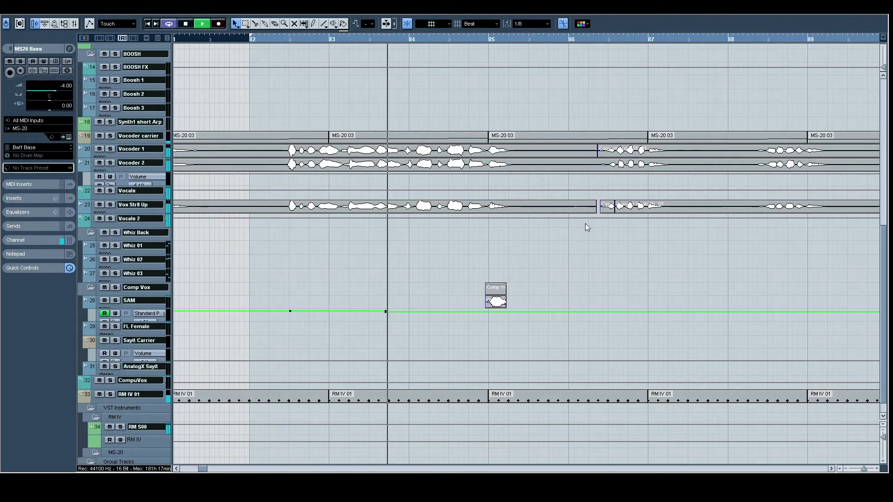
scroll(511, 232, "up", 1)
scroll(512, 233, "right", 5)
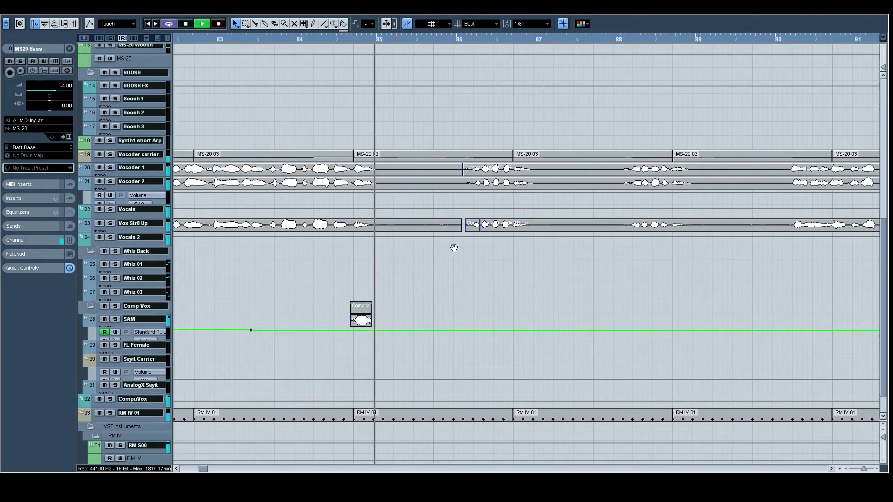
scroll(386, 242, "right", 2)
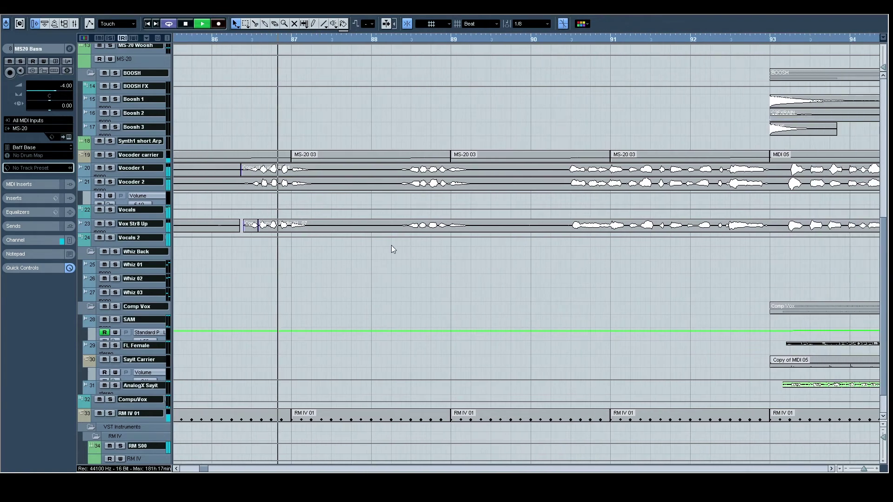
scroll(376, 234, "down", 1)
scroll(376, 233, "right", 5)
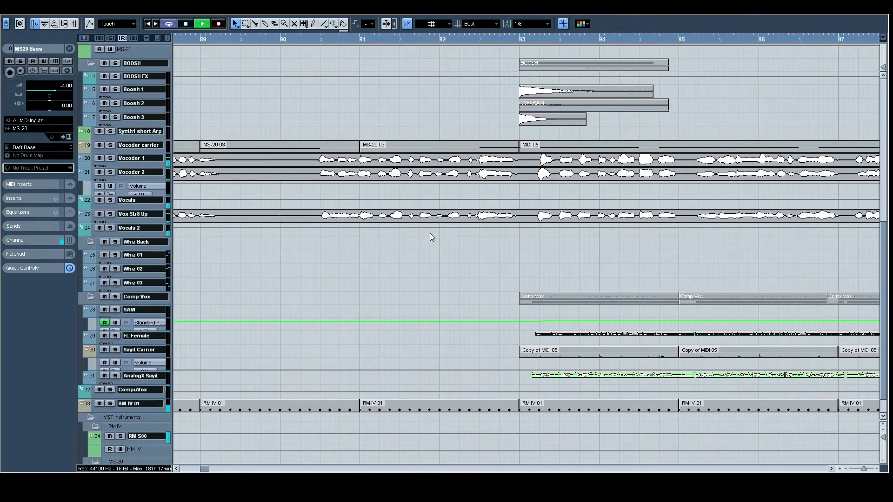
scroll(433, 234, "up", 6)
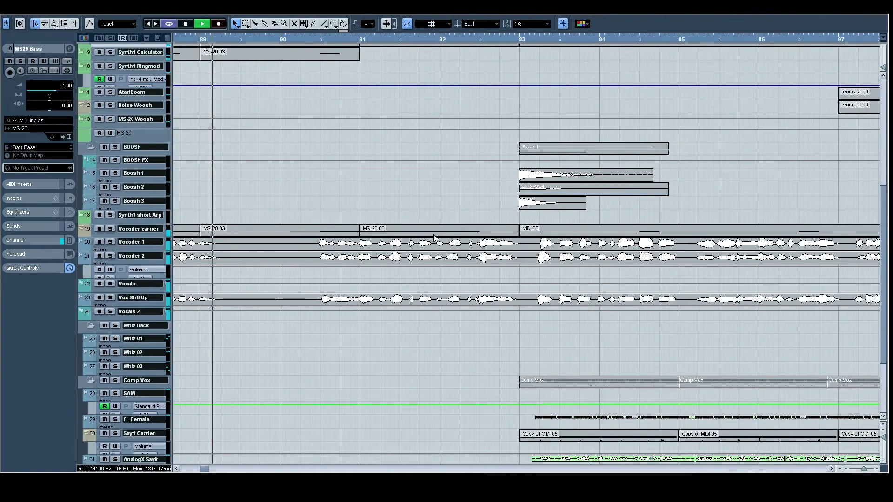
- Follow the mix through bar 99, examining the Boosh, vocoder, Whiz Back and Comp Vox clips, and stop playback
left_click(861, 467)
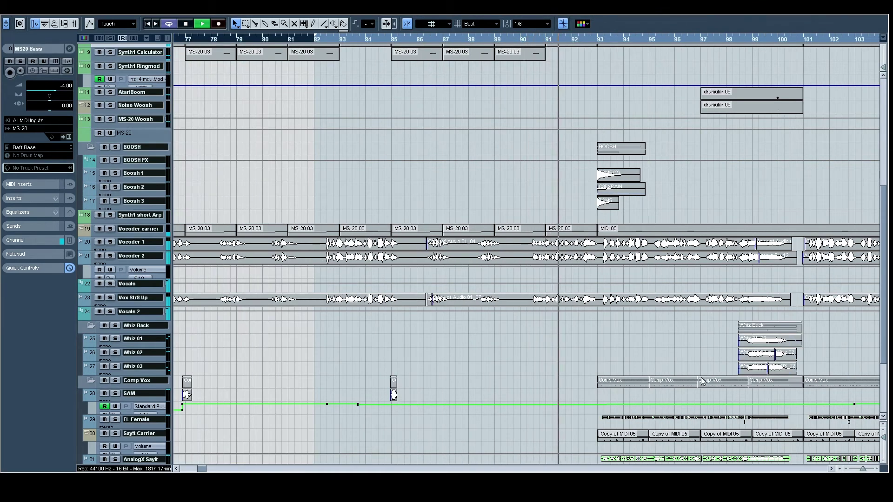
scroll(702, 381, "down", 1)
scroll(702, 381, "right", 5)
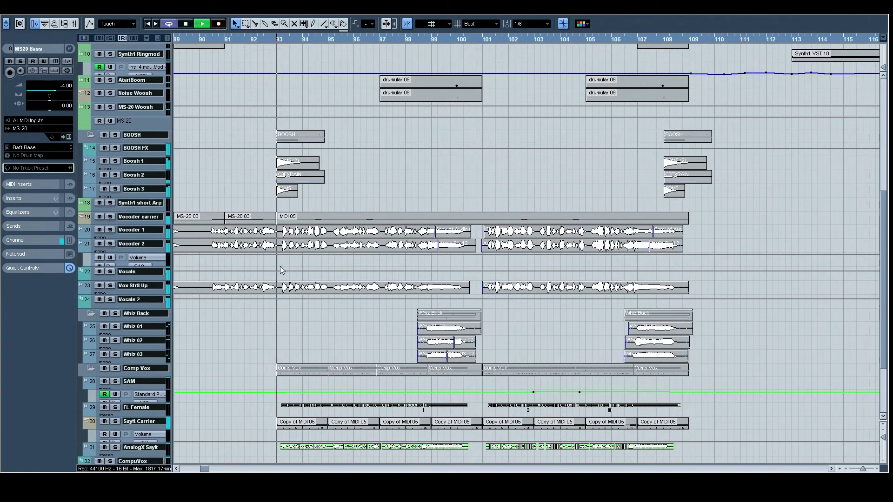
scroll(280, 268, "down", 5)
scroll(280, 269, "right", 1)
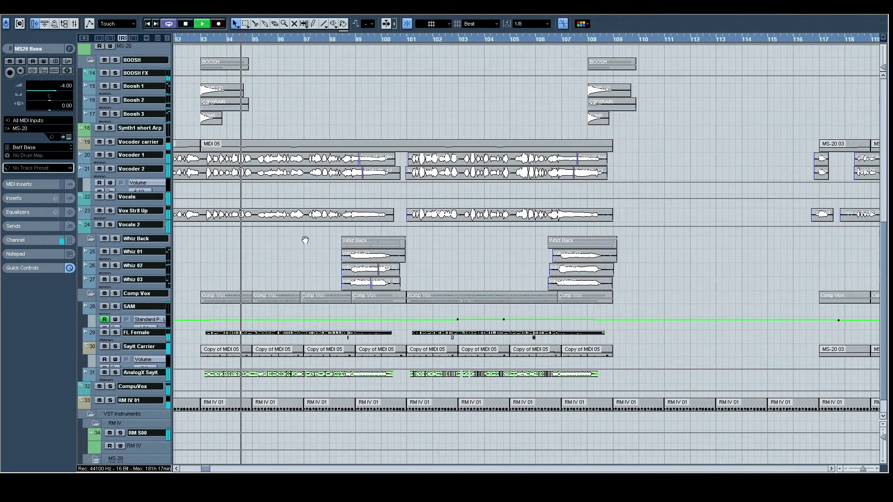
scroll(305, 240, "down", 2)
scroll(305, 240, "left", 1)
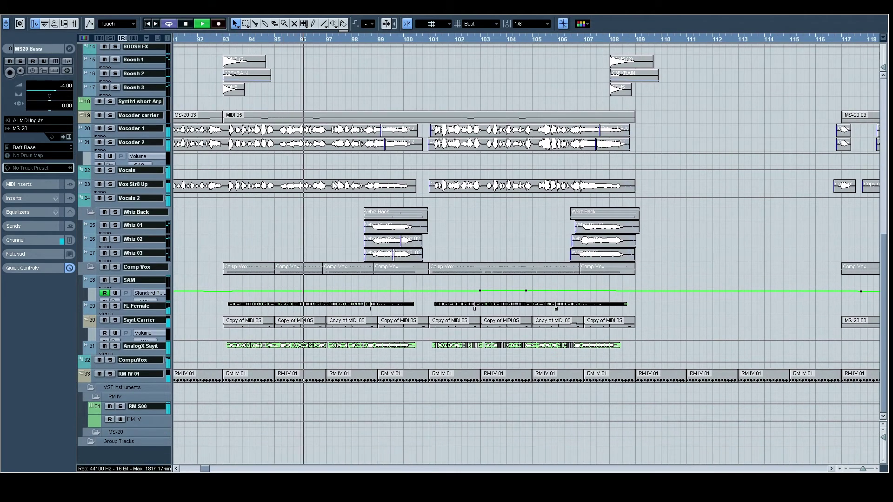
scroll(354, 167, "right", 2)
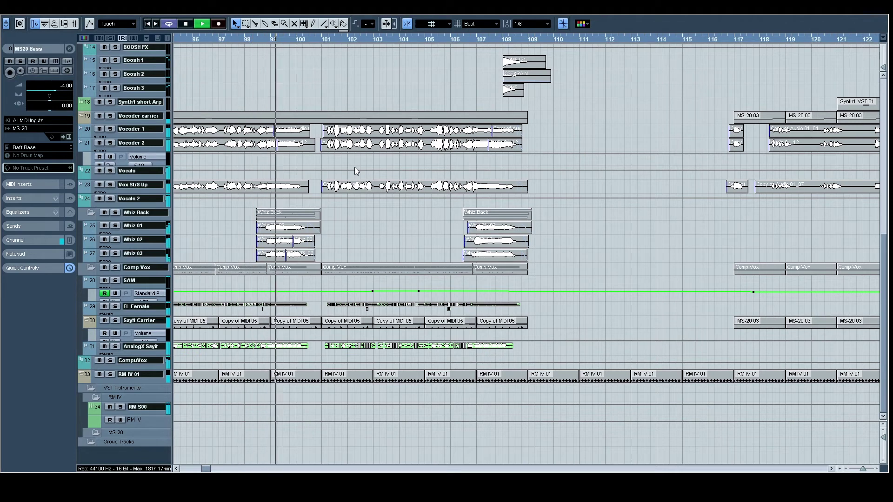
key("space")
- Solo the BOOSH folder and audition its tracks from just before bar 93
left_click_drag(353, 166, 435, 171)
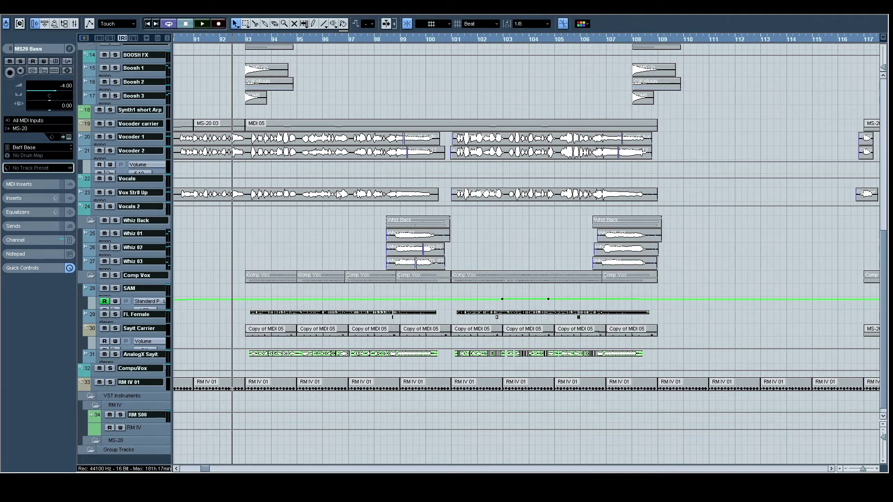
scroll(294, 192, "up", 6)
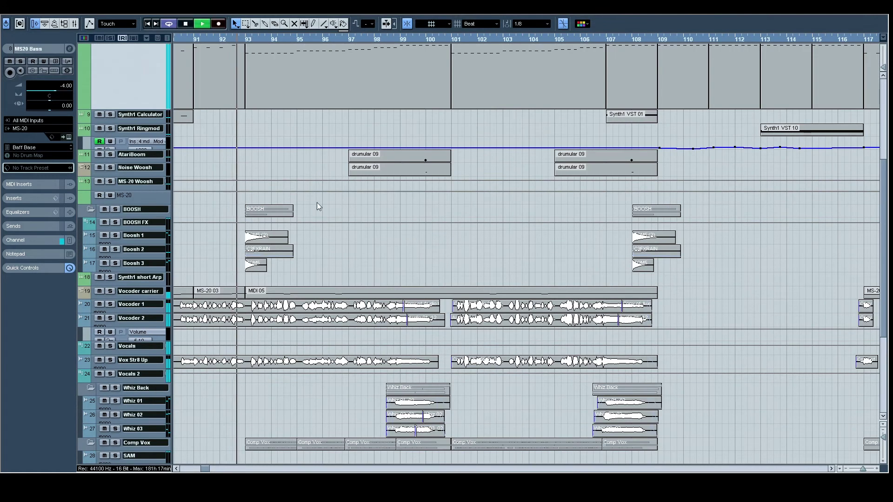
left_click(114, 236)
left_click(115, 210)
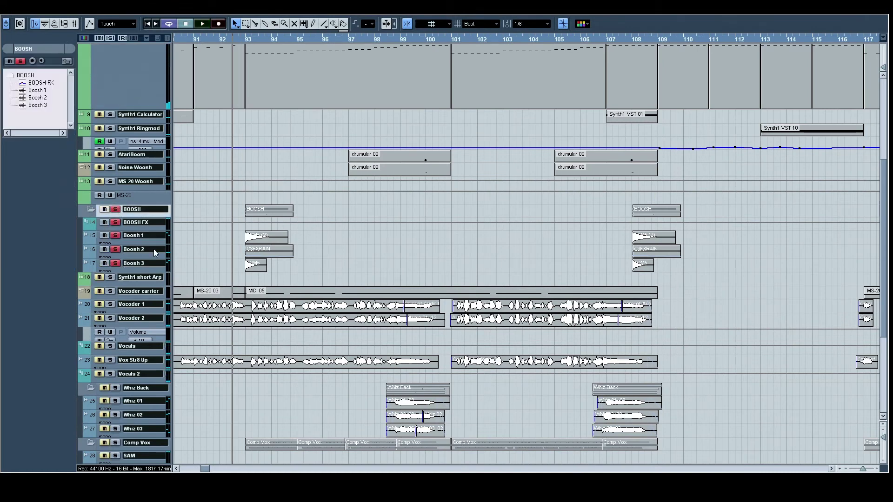
key("space")
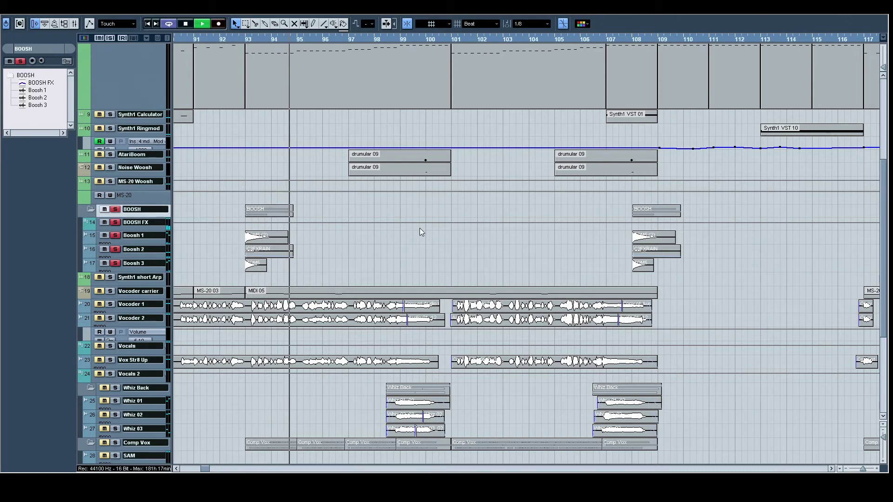
key("space")
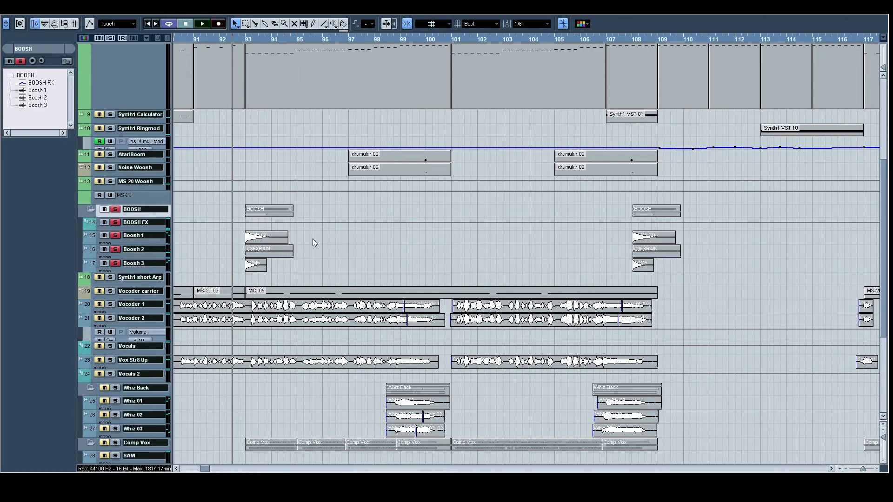
- Select the Boosh 3 clip at bar 93, restart playback, and add the AtariBoom, Woosh, Synth1 Calculator and Synth1 Ringmod tracks to the solo
left_click(261, 268)
key("space")
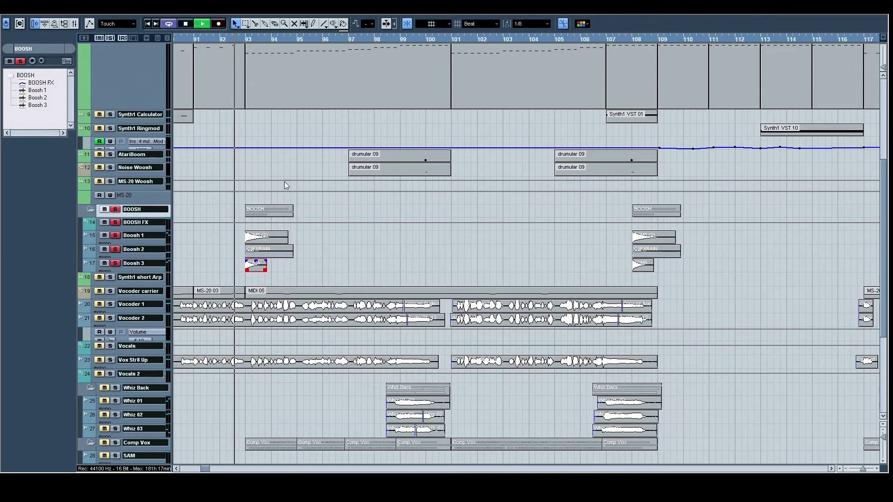
left_click(111, 154)
left_click(110, 167)
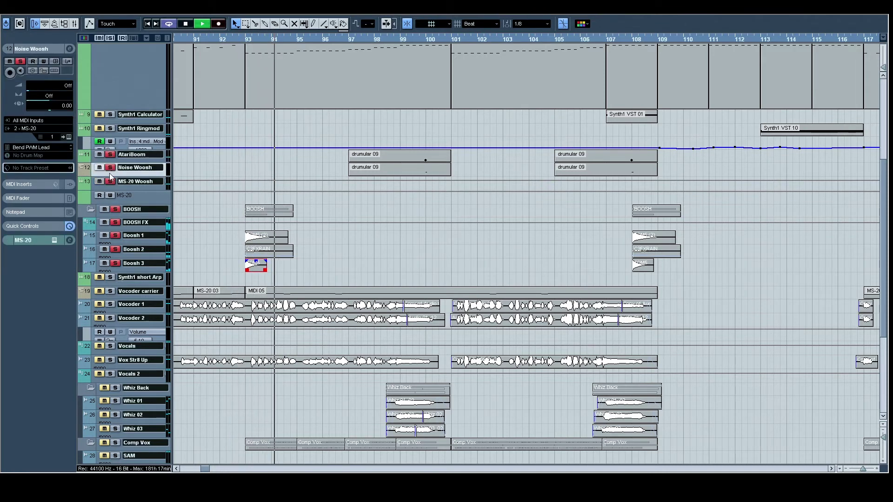
left_click(110, 128)
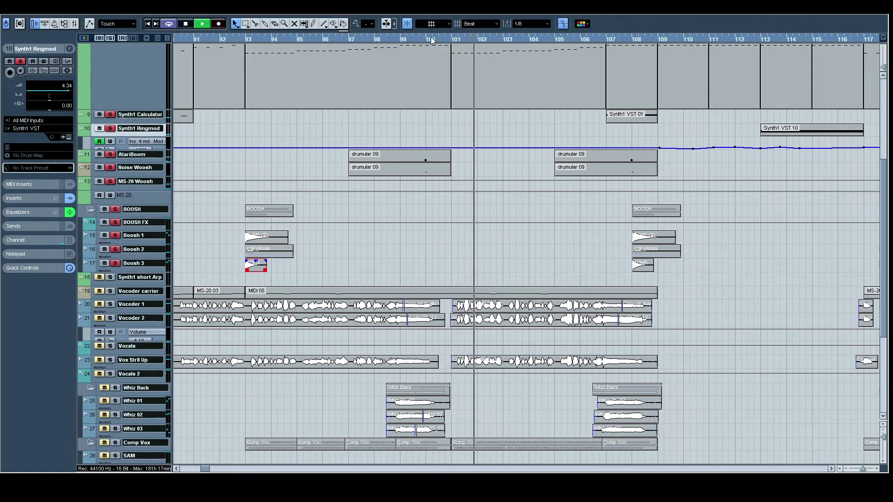
- Audition the soloed effects and Synth1 parts past bar 107, and return the stopped playback position to bar 107
left_click(430, 64)
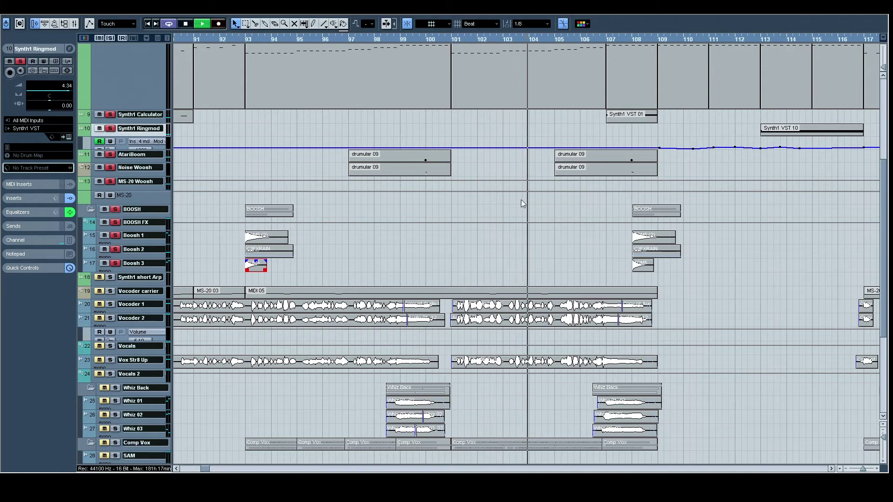
left_click_drag(562, 92, 338, 107)
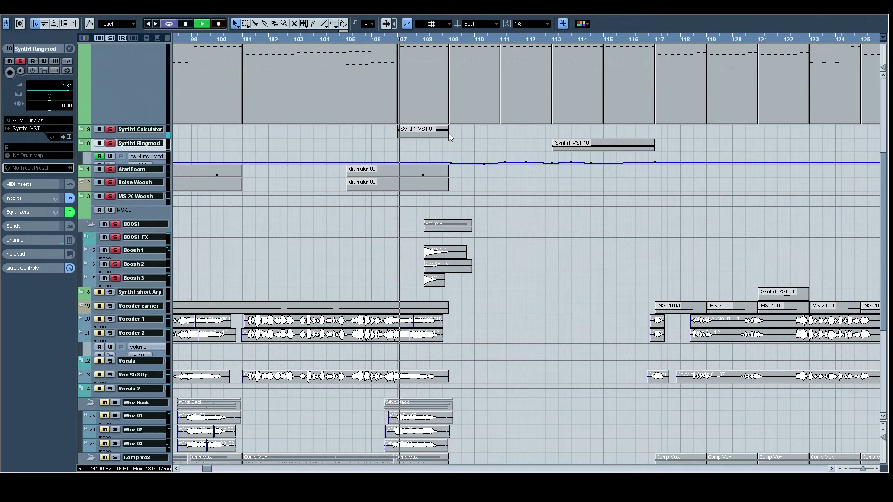
key("space")
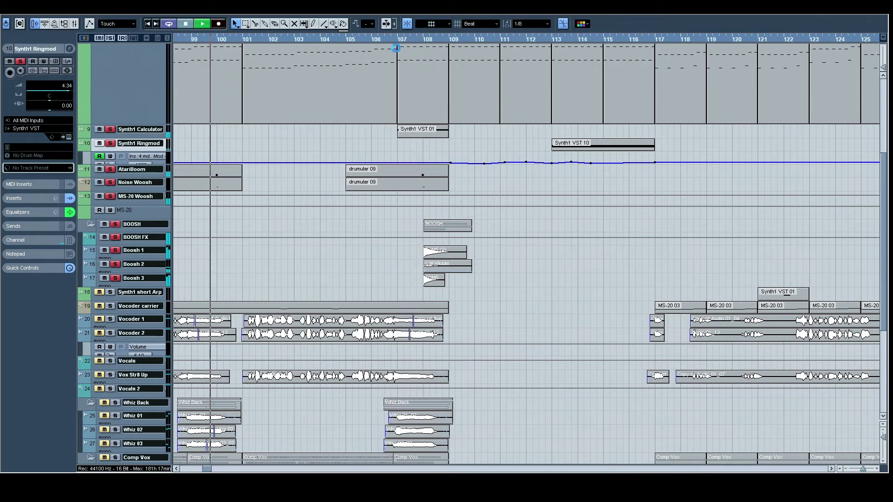
left_click(397, 40)
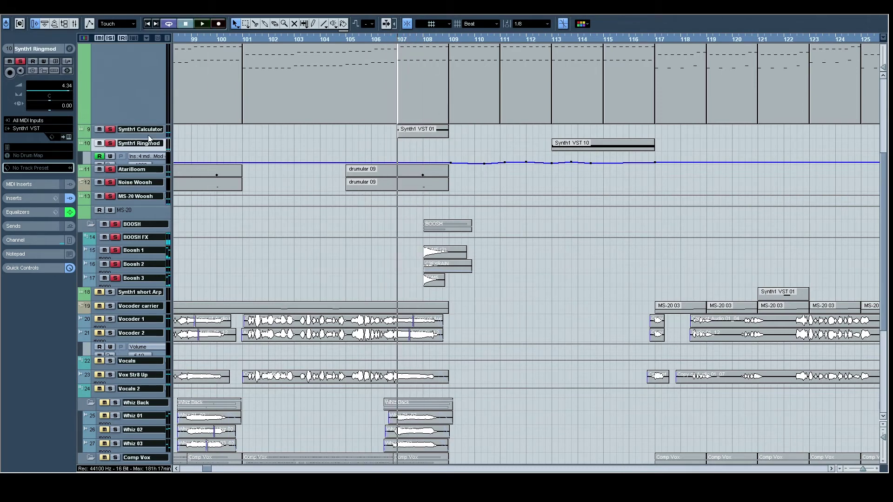
- Turn off all solos, play the full mix from just before bar 106, and solo the Synth1 Ringmod track near bar 113
left_click(111, 39)
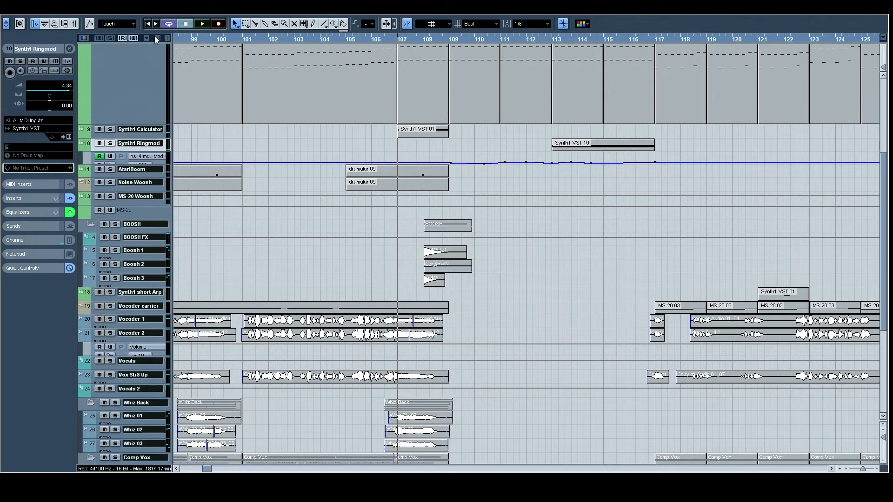
double_click(366, 38)
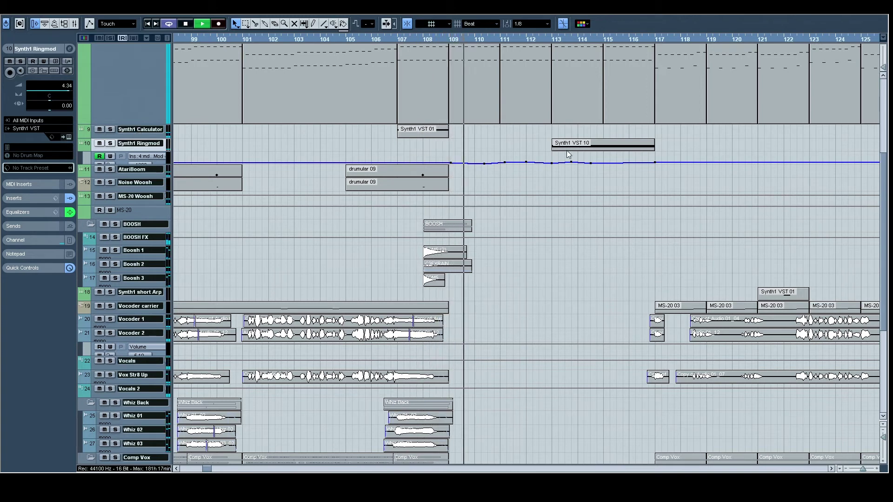
left_click(111, 143)
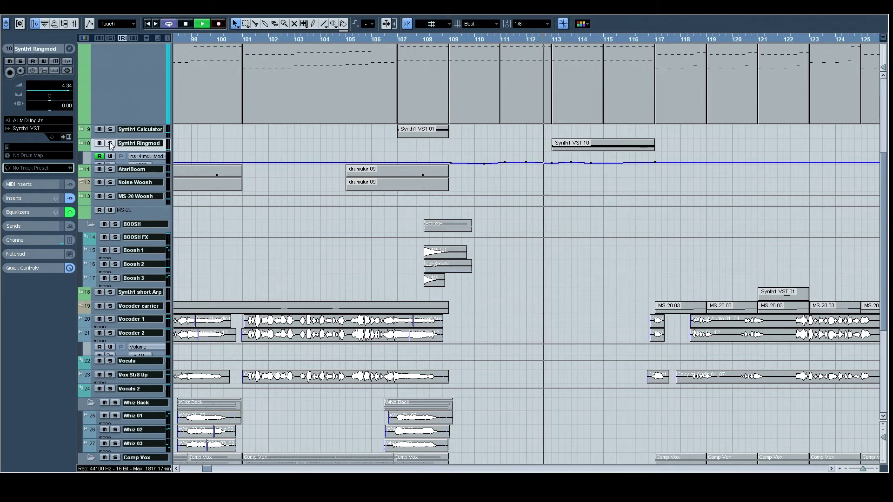
- Follow the full mix past bar 118, examine the vocoder, vocal and Comp Vox clips from bar 117, and stop playback
scroll(558, 186, "right", 2)
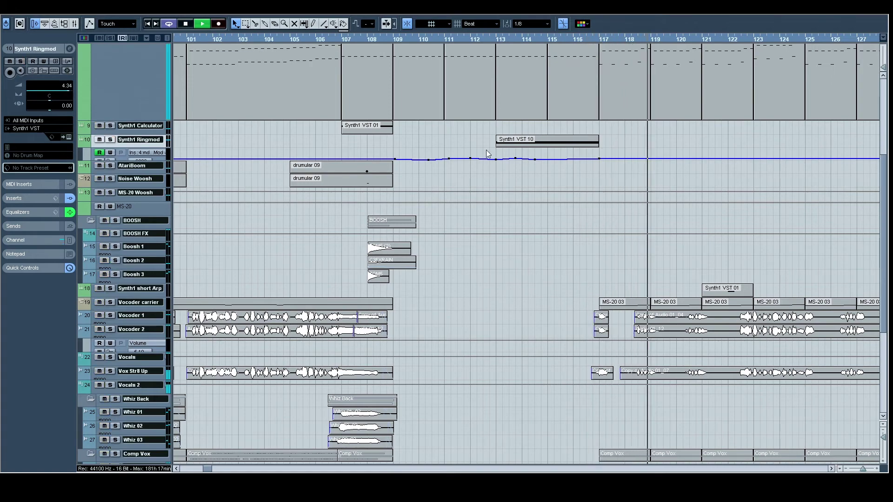
scroll(544, 219, "right", 5)
scroll(544, 219, "down", 1)
scroll(535, 204, "down", 8)
scroll(418, 191, "left", 2)
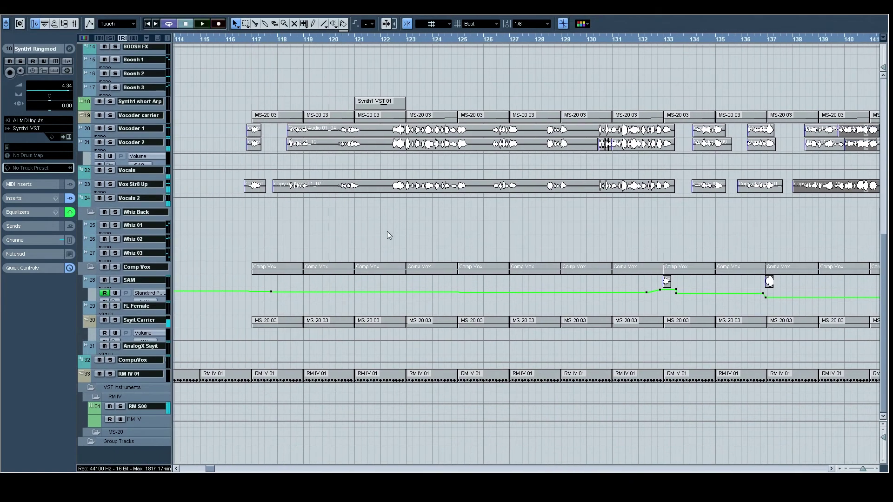
- Select the FM PPGesque track, set the playback position to about bar 116, and open its FM7 instrument
scroll(362, 290, "up", 15)
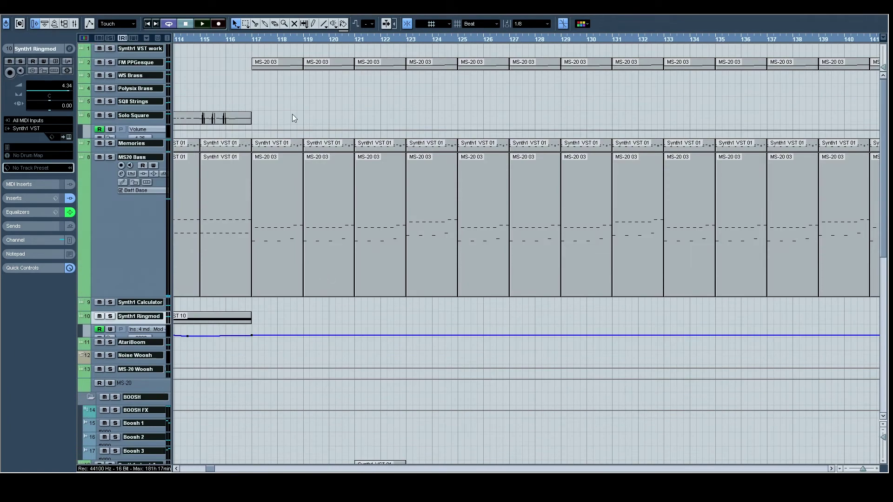
left_click(160, 64)
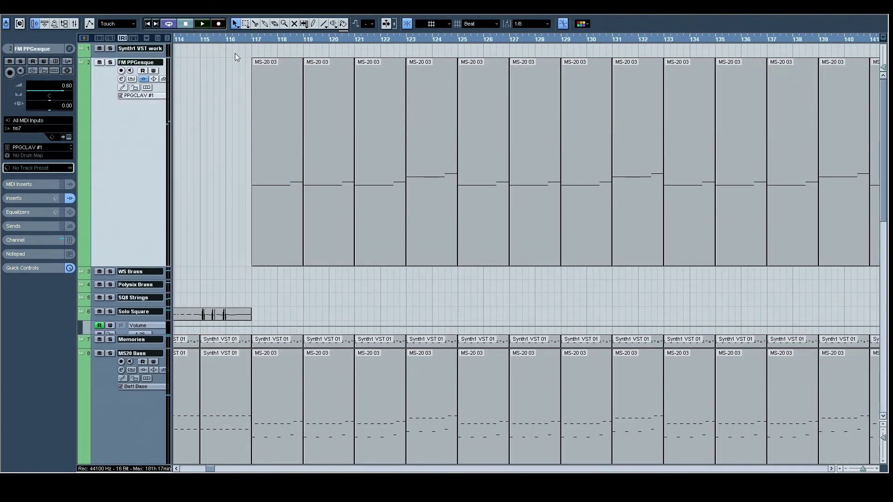
left_click_drag(244, 36, 243, 12)
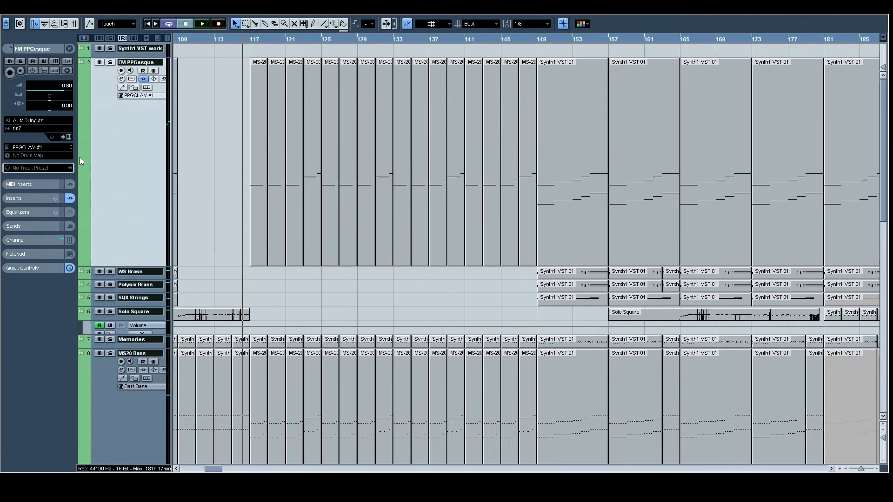
left_click(68, 136)
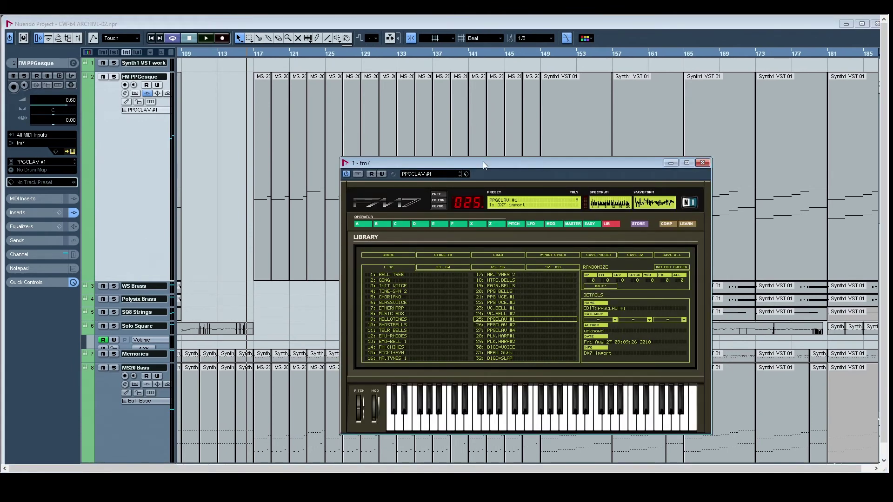
left_click_drag(483, 164, 365, 73)
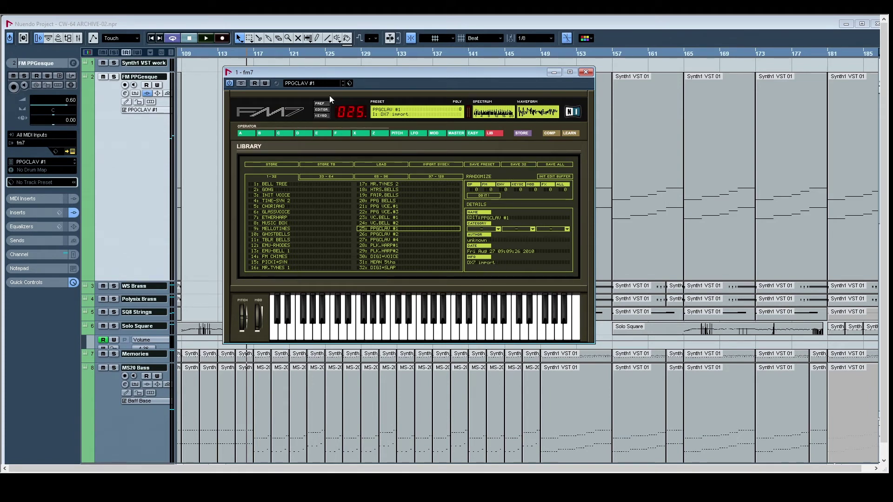
- Examine Operator F and the FM matrix of the PPGCLAV #1 preset in the FM7, and close the instrument window
left_click(585, 73)
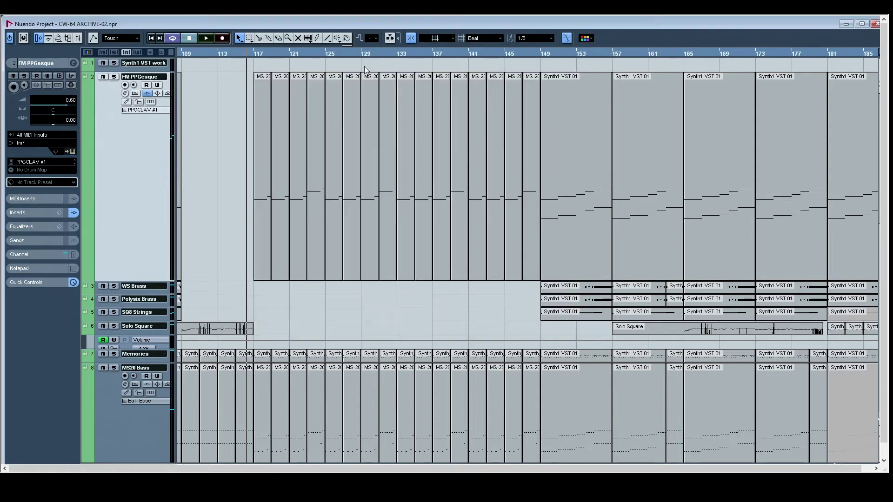
left_click(72, 151)
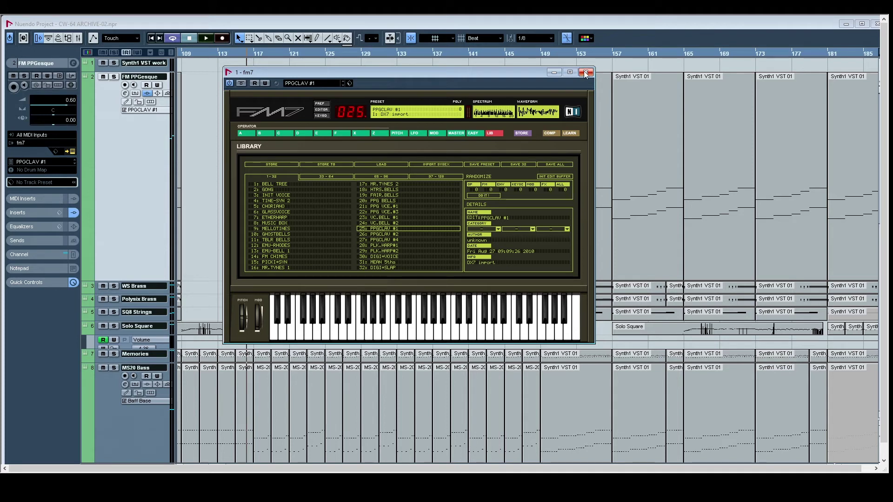
left_click(346, 136)
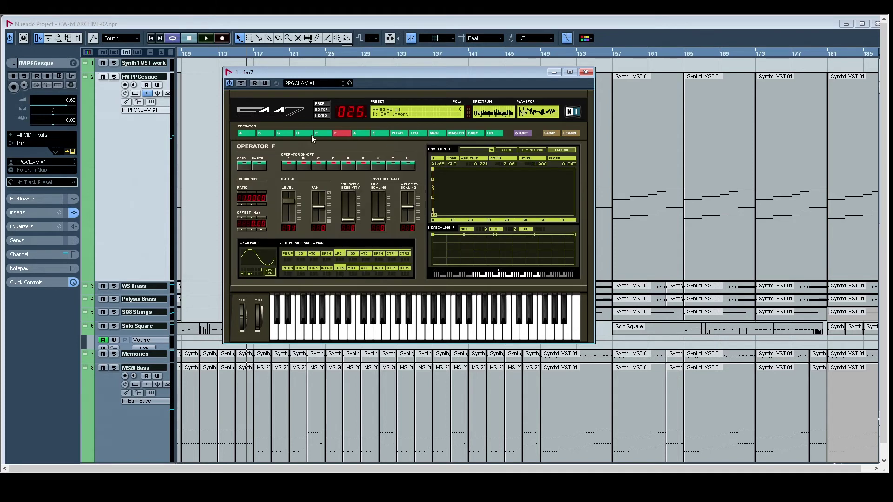
left_click(560, 151)
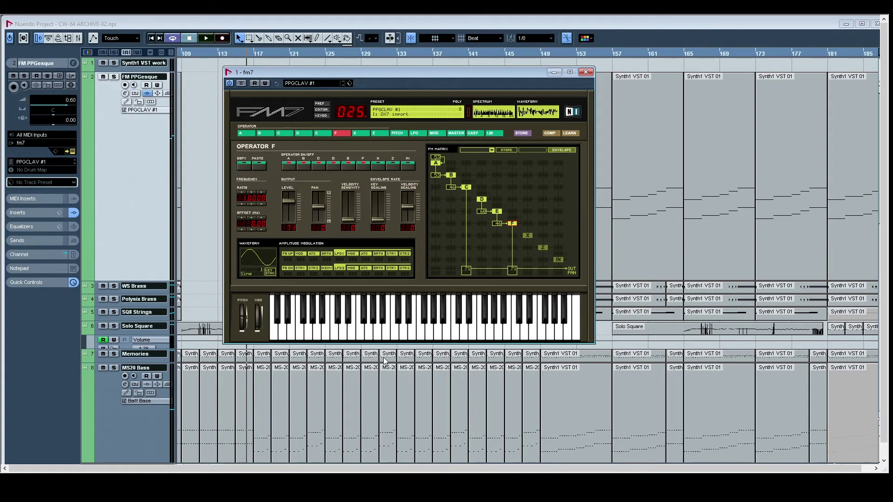
left_click(585, 73)
- Play from about bar 116, solo the FM PPGesque track, and restart playback to audition its part
key("space")
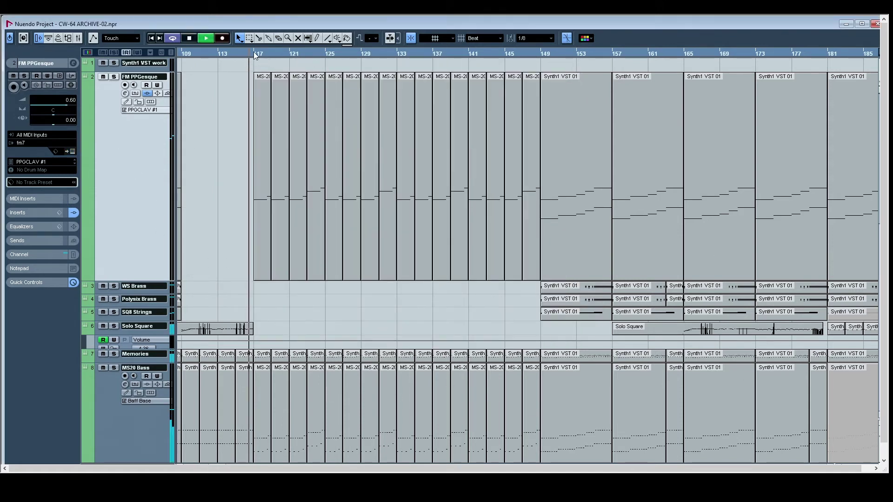
left_click(113, 76)
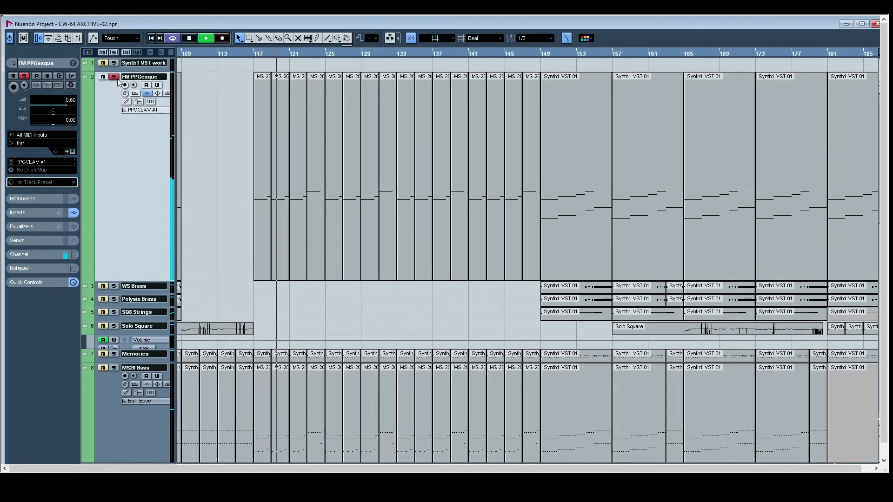
key("space")
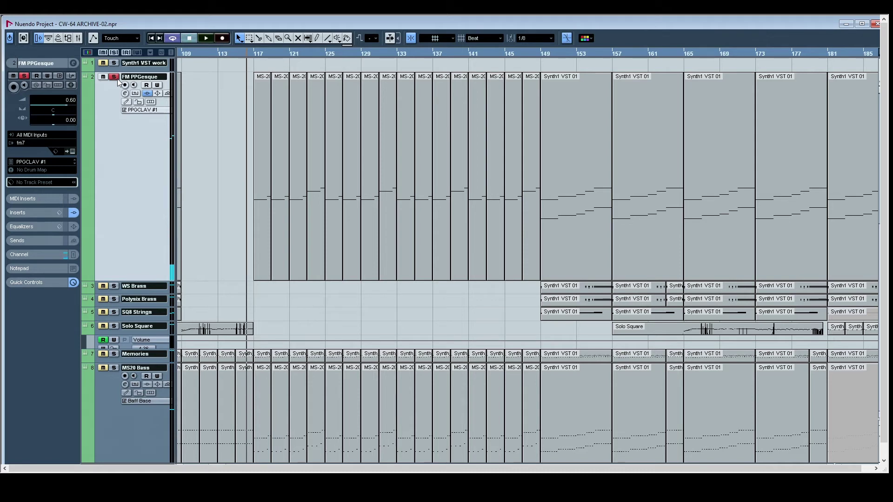
key("space")
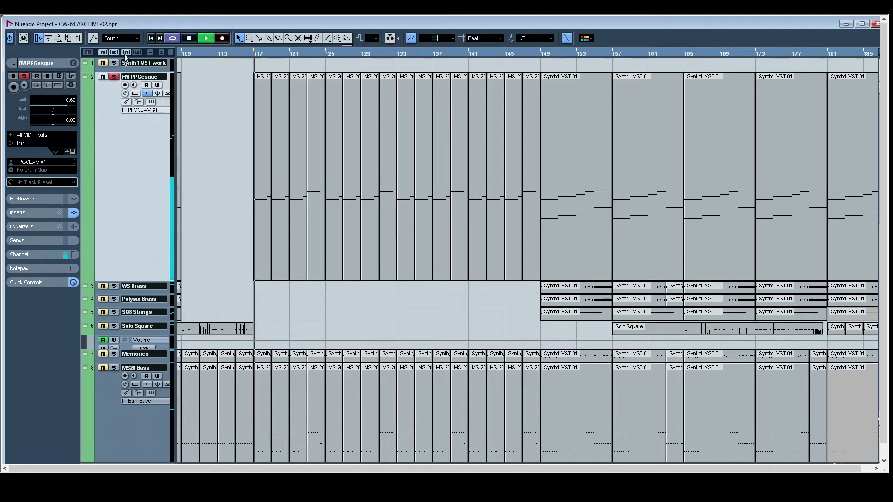
- Turn off the FM PPGesque solo, follow the full mix past bar 125 while examining the bass, vocoder and vocal tracks, and stop playback
left_click(115, 77)
left_click(117, 53)
scroll(470, 254, "down", 10)
scroll(515, 301, "right", 1)
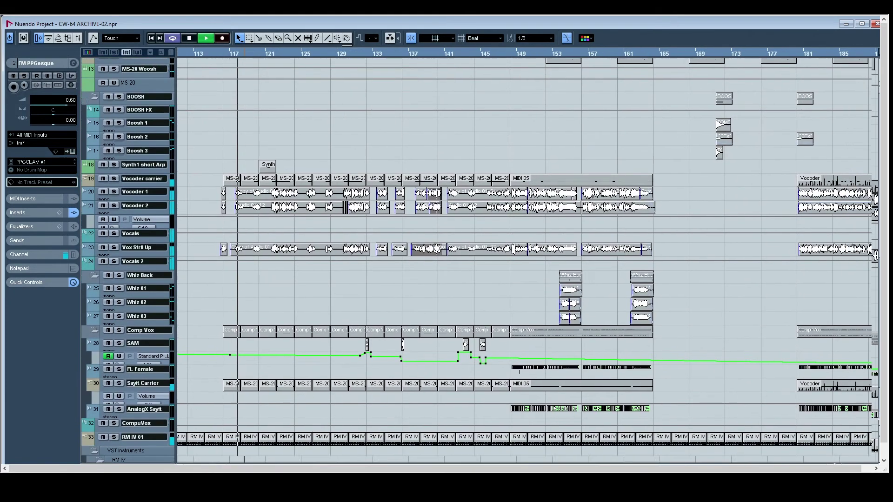
scroll(437, 247, "down", 3)
scroll(437, 246, "right", 1)
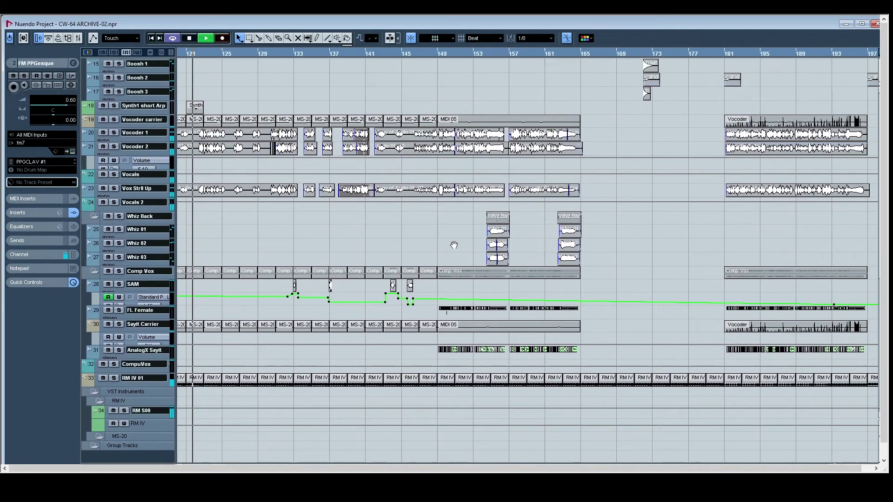
scroll(454, 247, "up", 2)
scroll(454, 246, "right", 2)
scroll(413, 252, "up", 5)
scroll(505, 157, "left", 4)
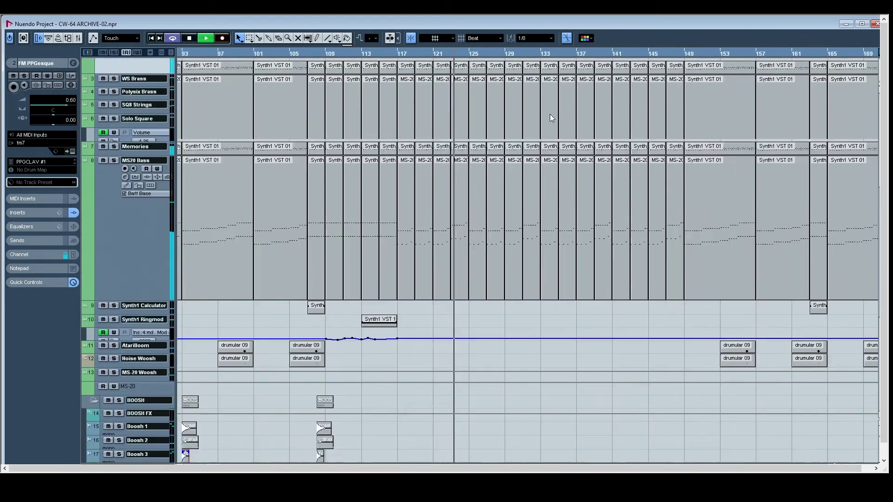
scroll(504, 156, "down", 2)
scroll(457, 148, "right", 3)
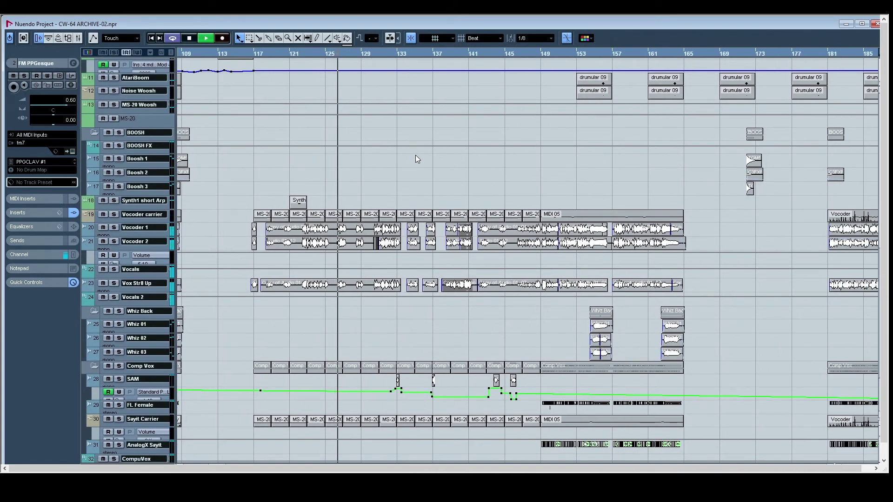
key("space")
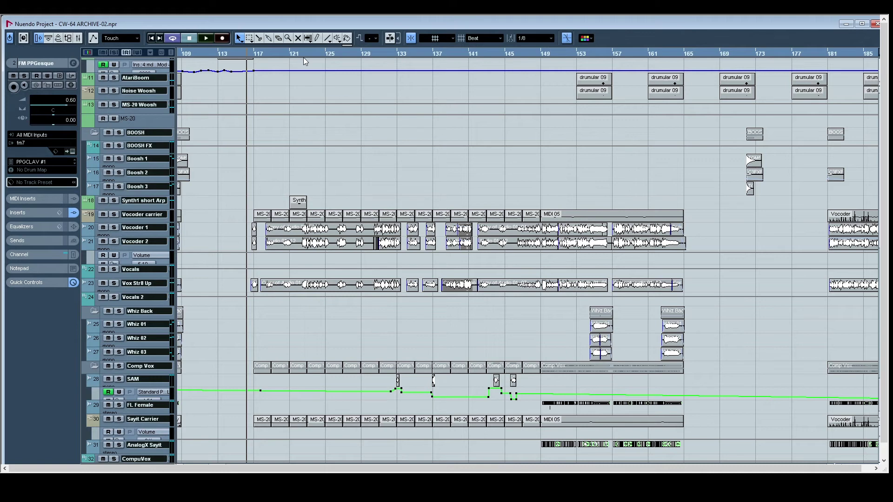
- Replay the full mix from about bar 116 and examine the vocoder, bass, effects and BOOSH clips up to the song's end
key("space")
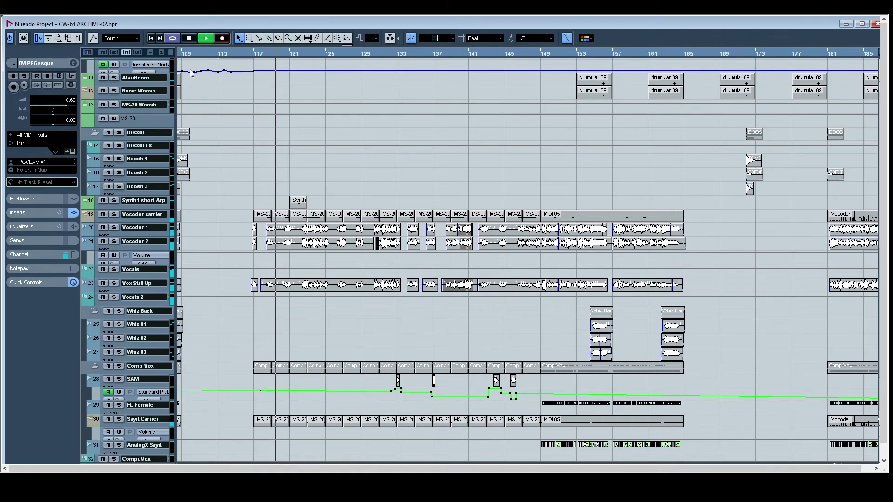
scroll(487, 278, "down", 4)
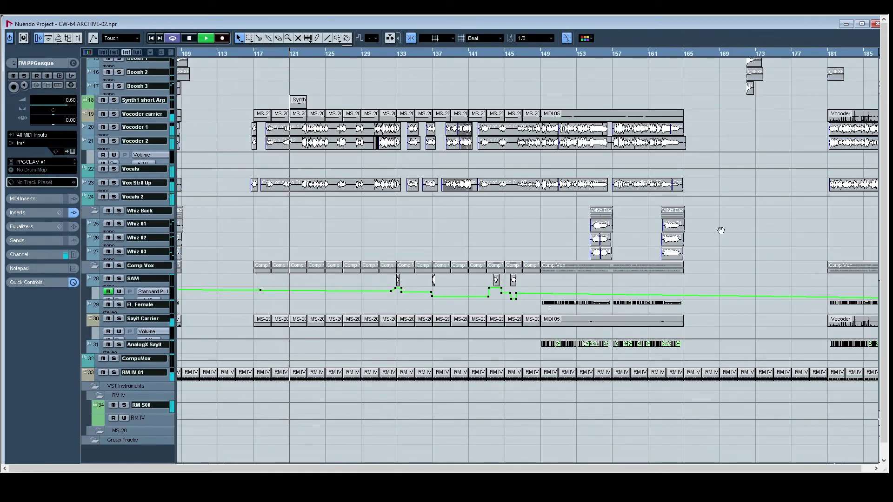
scroll(669, 277, "up", 2)
scroll(668, 277, "right", 2)
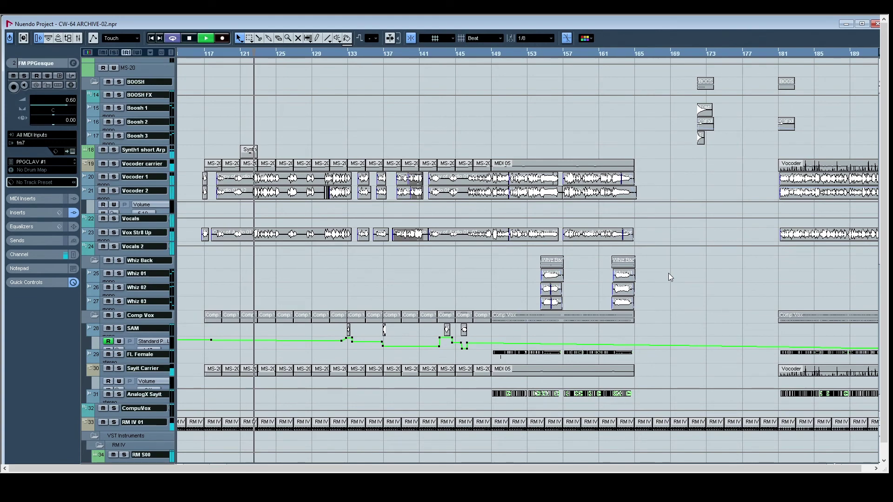
scroll(669, 272, "up", 5)
scroll(628, 290, "up", 1)
scroll(623, 287, "up", 3)
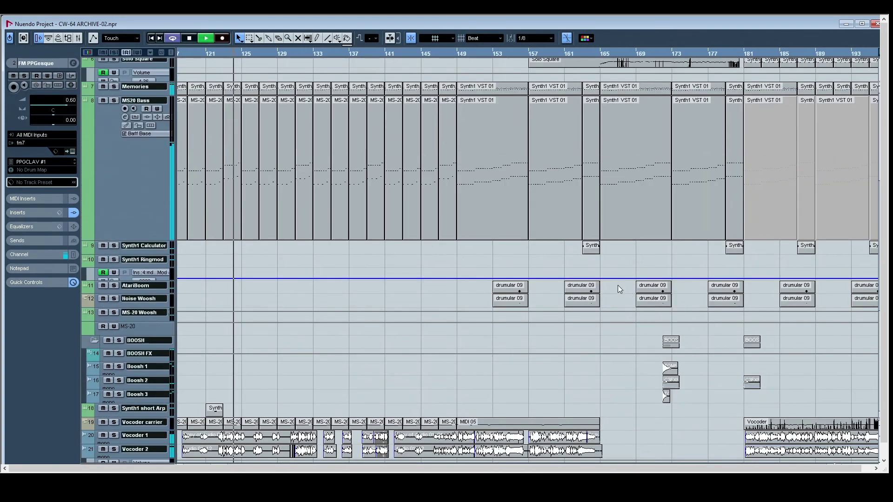
scroll(617, 284, "down", 4)
scroll(618, 284, "right", 3)
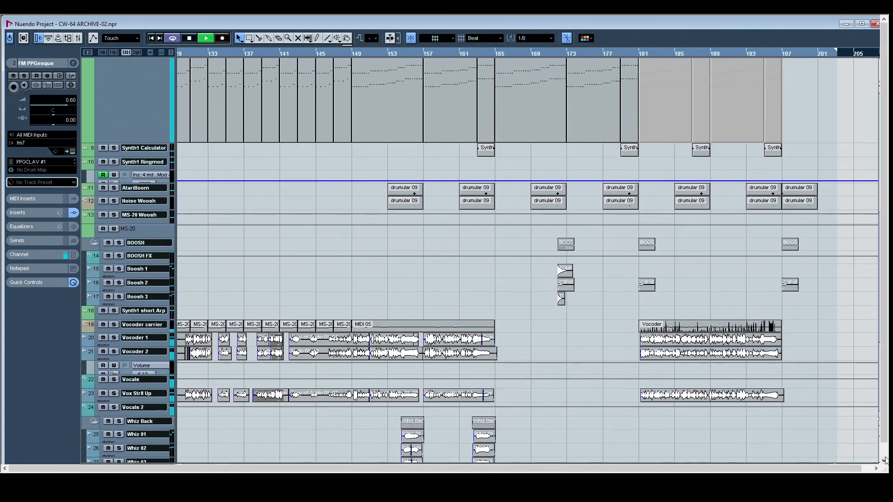
- Maximize the project window, reduce the track heights, and examine the whole arrangement from bar 1 to about bar 201 during playback
double_click(773, 21)
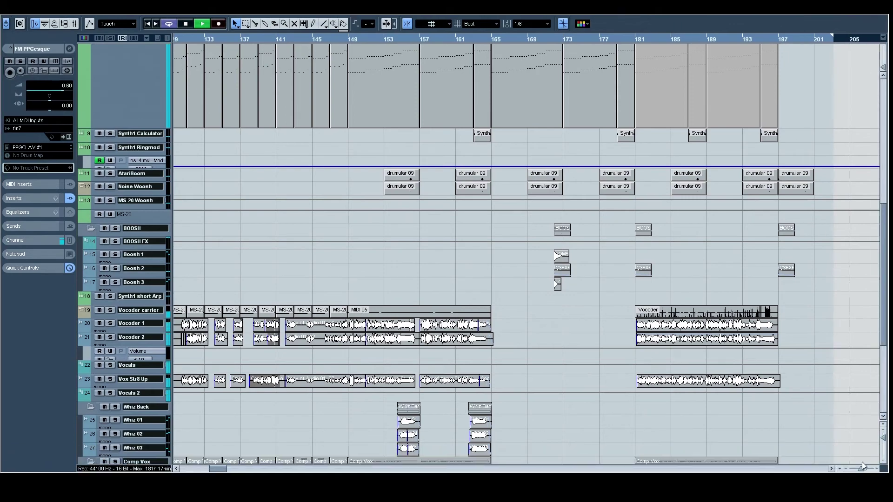
scroll(861, 470, "down", 6)
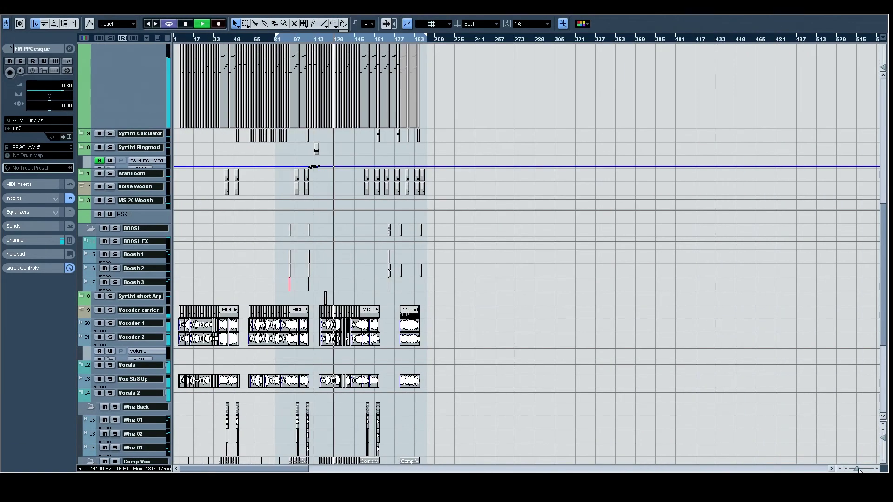
scroll(862, 470, "up", 4)
scroll(862, 469, "down", 5)
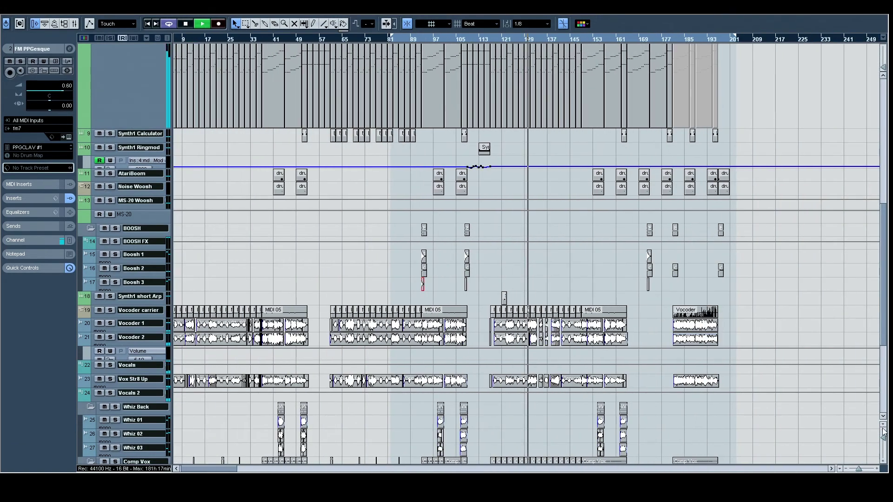
left_click_drag(882, 437, 885, 467)
scroll(683, 312, "down", 3)
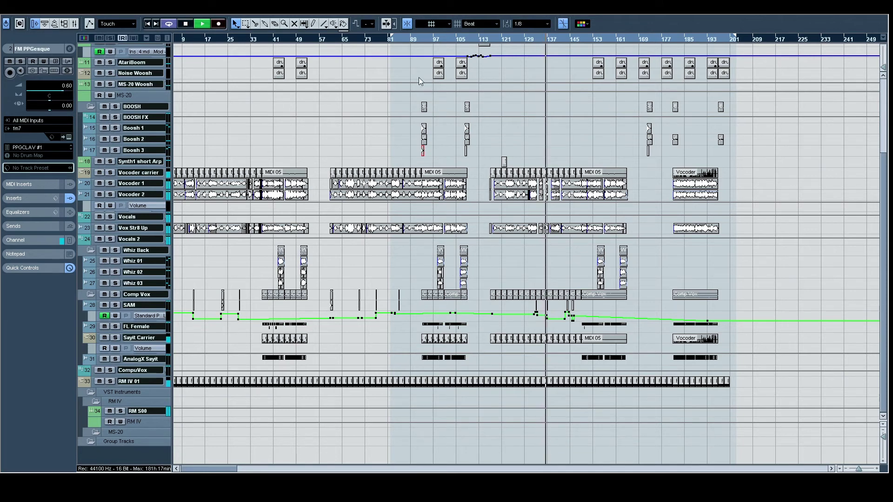
scroll(213, 41, "left", 1)
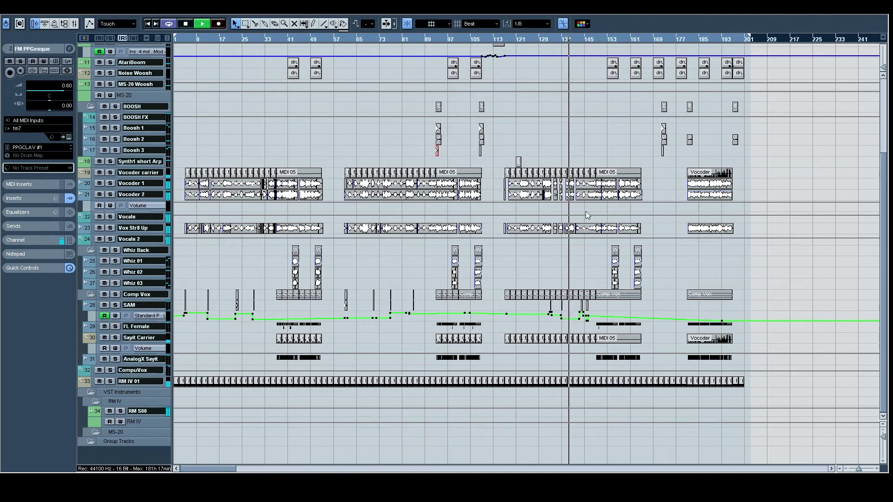
scroll(585, 211, "right", 5)
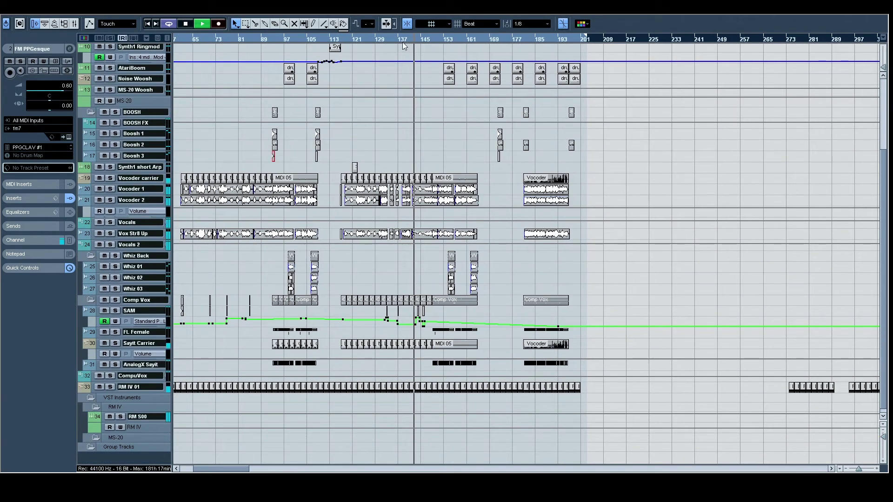
- Restart playback from about bar 139 and examine the synth, effects, vocoder and Comp Vox parts up to about bar 189
key("space")
left_click_drag(400, 38, 406, 64)
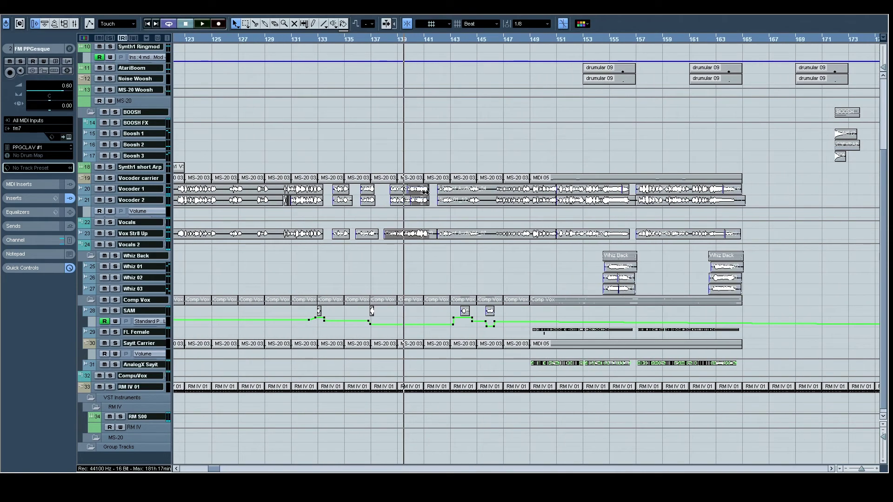
key("space")
key("space")
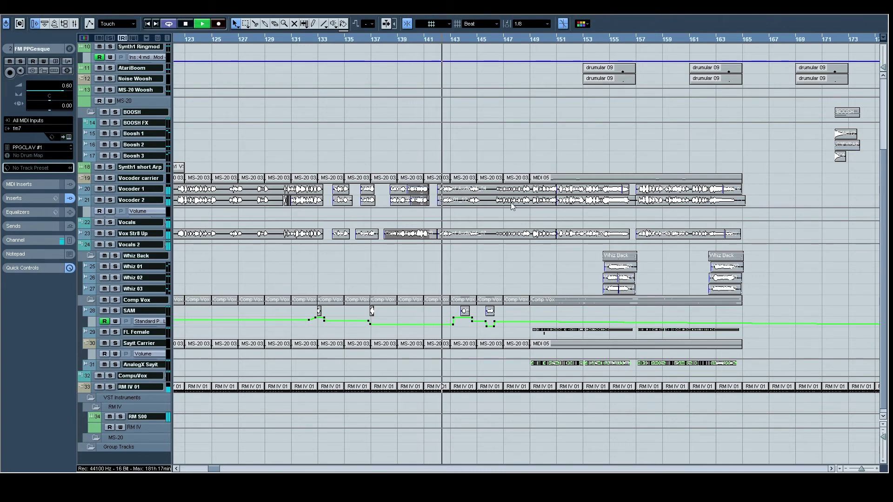
scroll(510, 202, "right", 5)
scroll(493, 209, "up", 5)
scroll(480, 217, "right", 3)
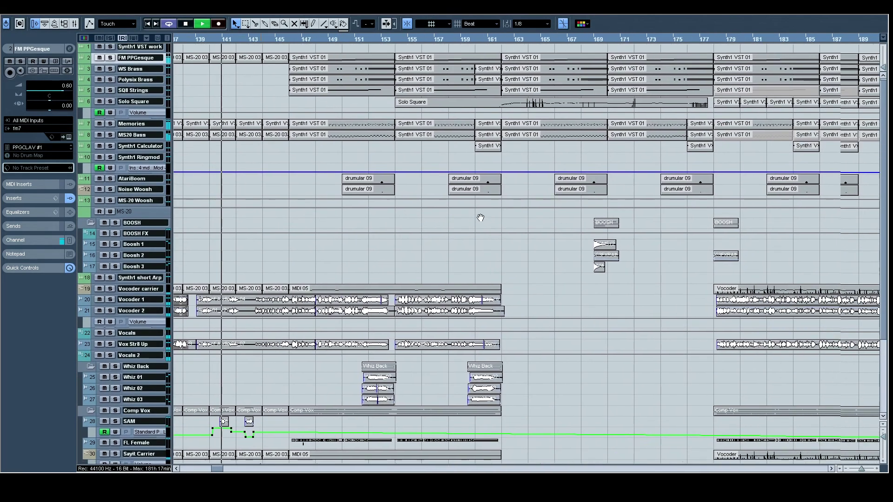
scroll(485, 214, "down", 5)
scroll(451, 165, "left", 3)
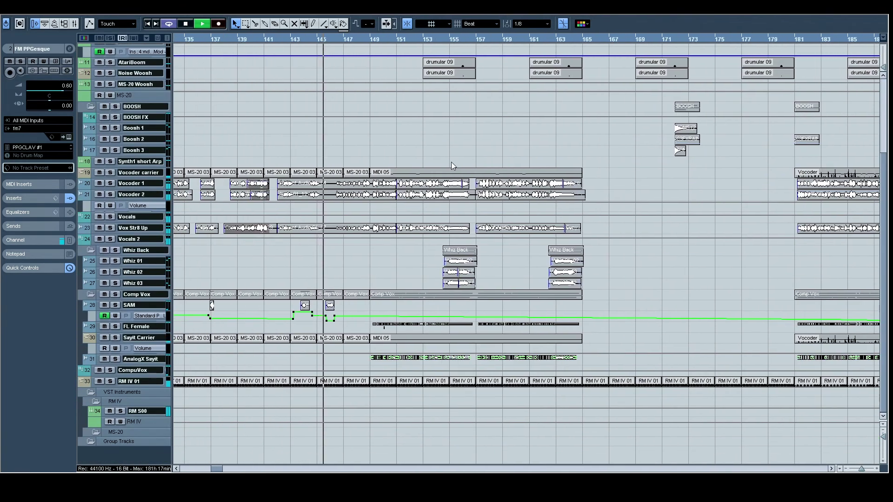
- Stop playback, set the playback position between bars 142 and 143, and select the SAM track
key("space")
left_click_drag(275, 39, 314, 142)
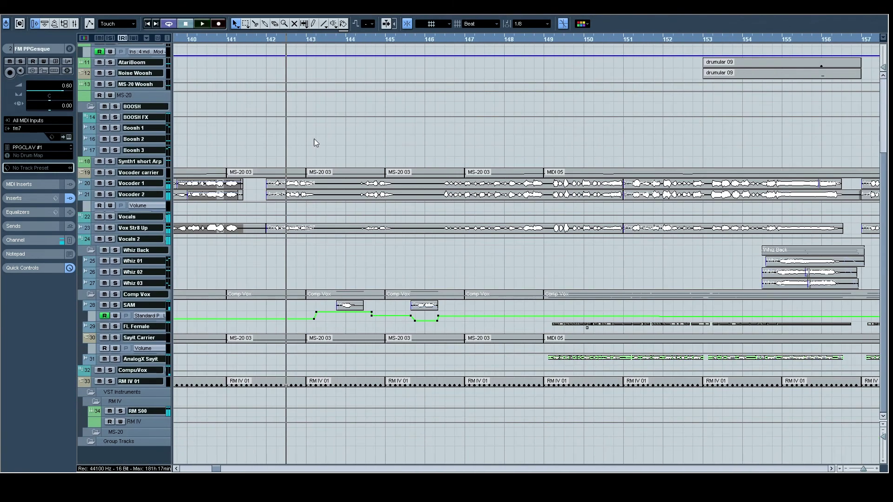
scroll(314, 142, "right", 2)
left_click(157, 311)
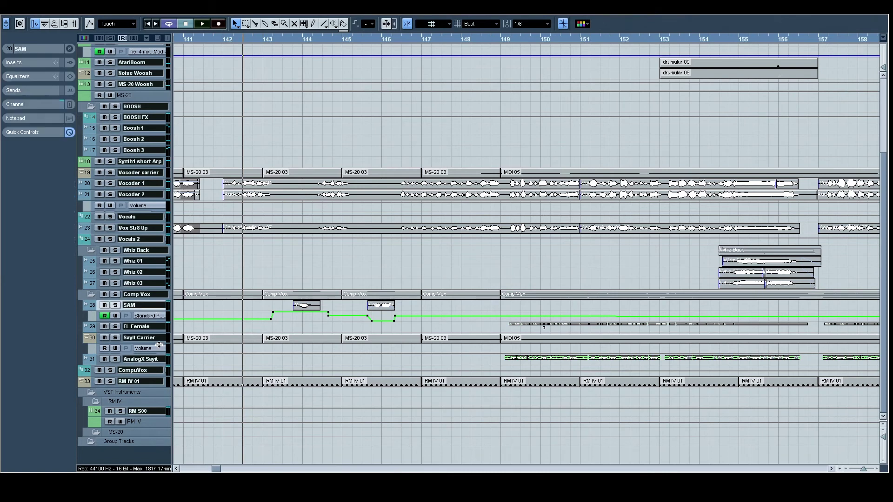
- Audition the SAM clips in solo from between bars 142 and 143, and replay the passage with the vocoder and vocal tracks
left_click(116, 306)
key("space")
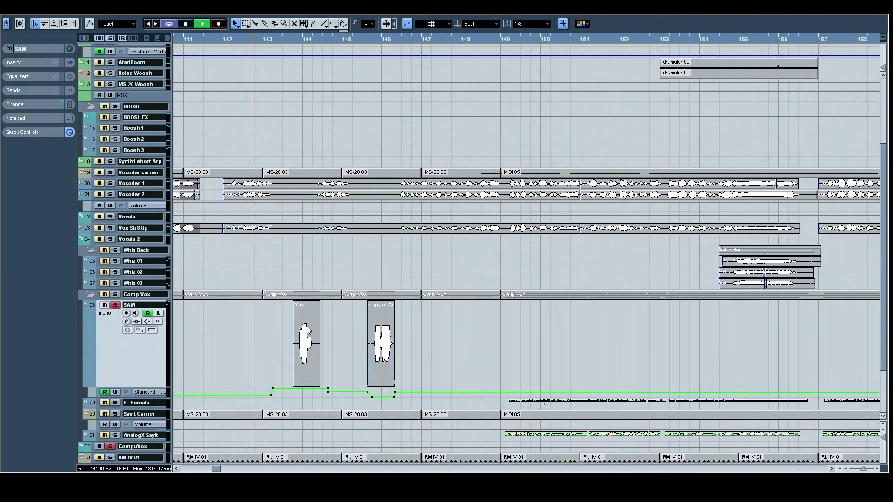
key("space")
left_click(110, 194)
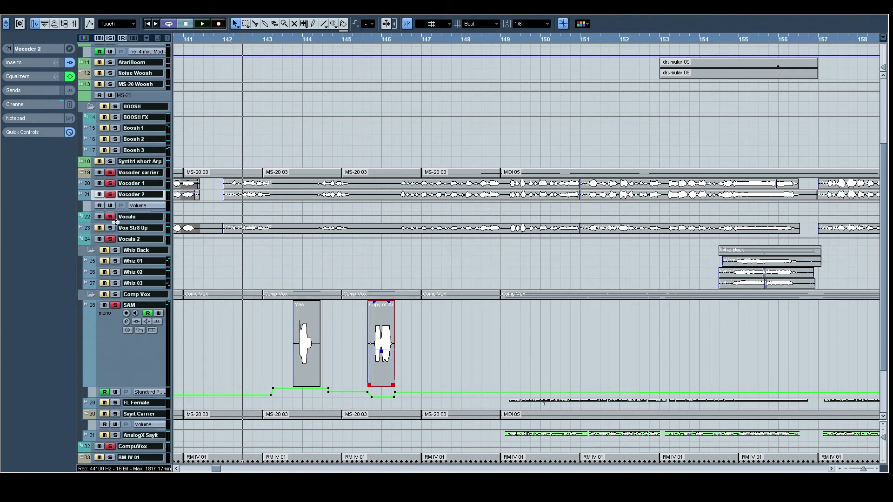
key("space")
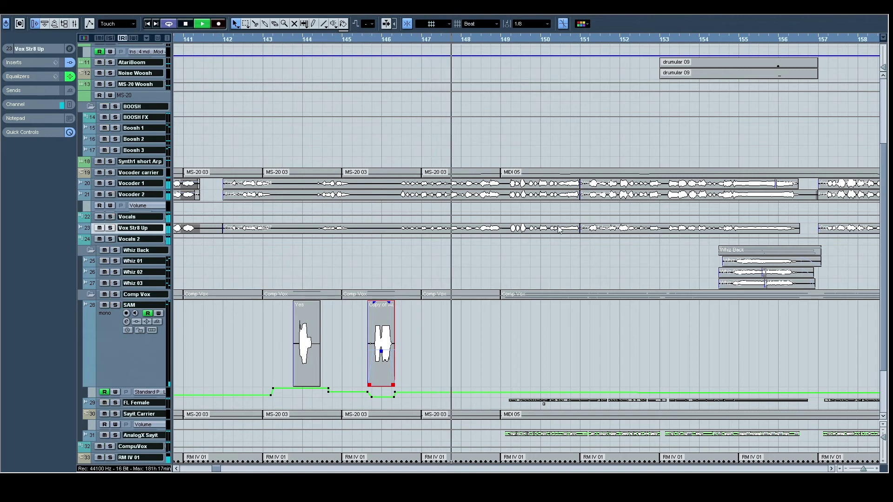
- Follow the full mix from about bar 147 to bar 162, examine the remaining vocoder, Whiz Back and BOOSH clips, and stop playback
scroll(555, 231, "right", 2)
scroll(535, 223, "right", 2)
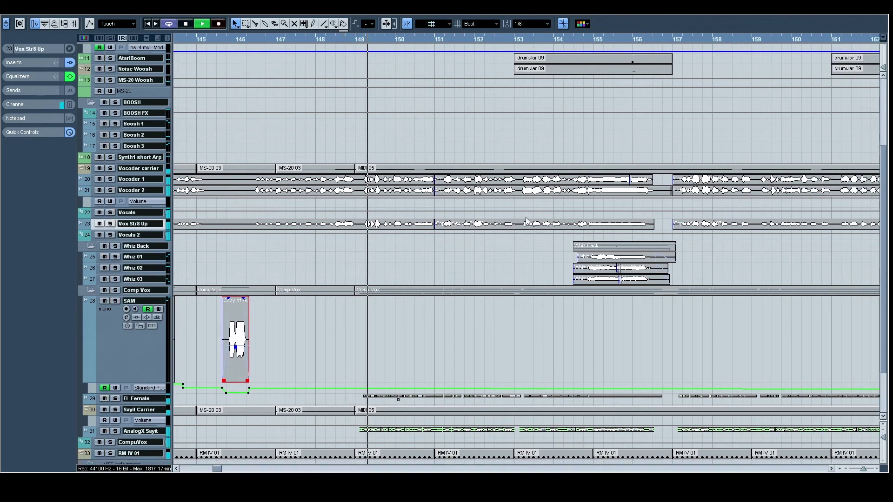
scroll(525, 216, "right", 2)
scroll(394, 233, "right", 10)
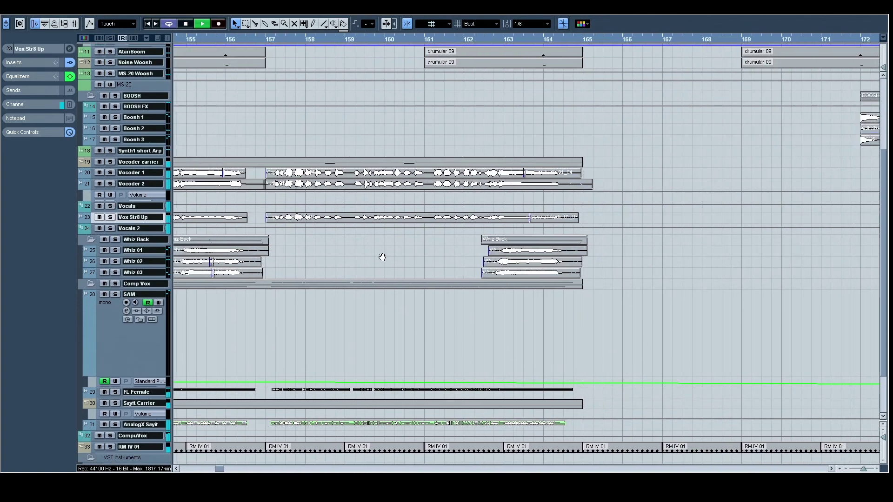
scroll(440, 256, "up", 4)
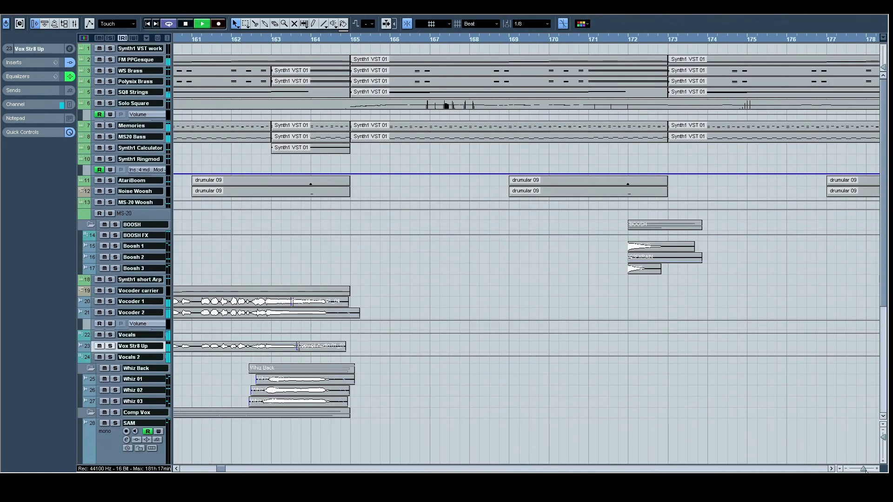
left_click_drag(864, 469, 860, 469)
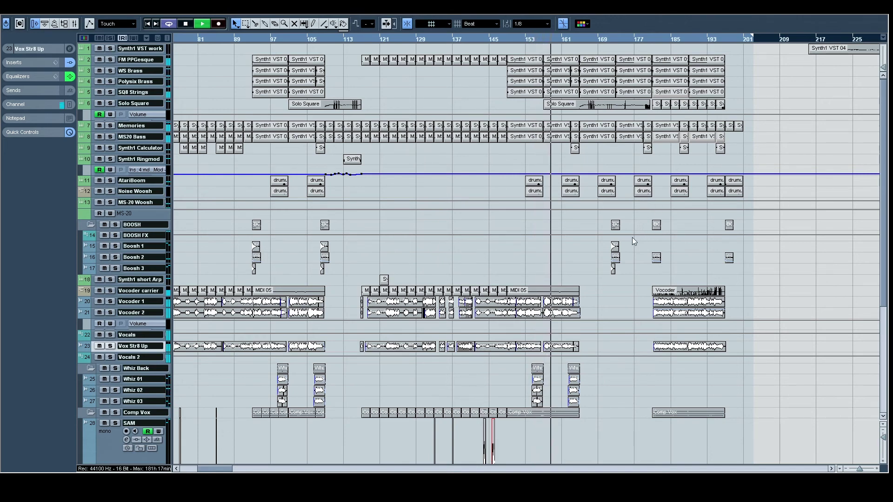
left_click_drag(592, 293, 440, 272)
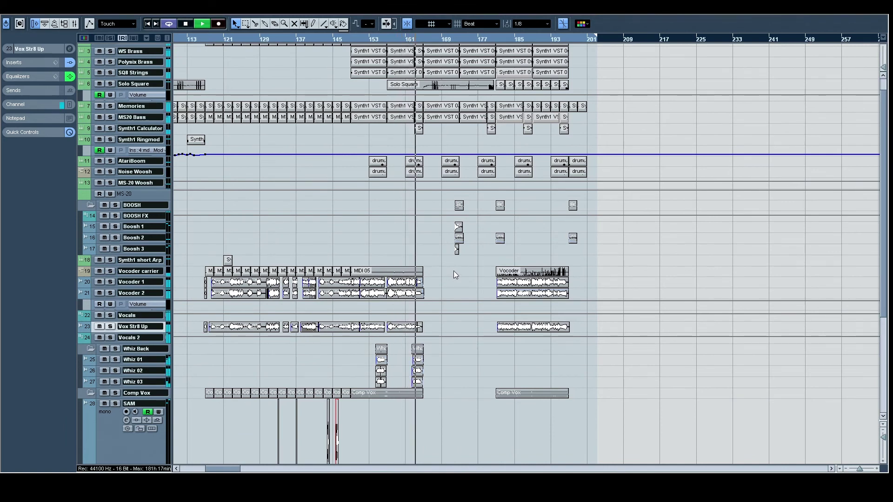
key("space")
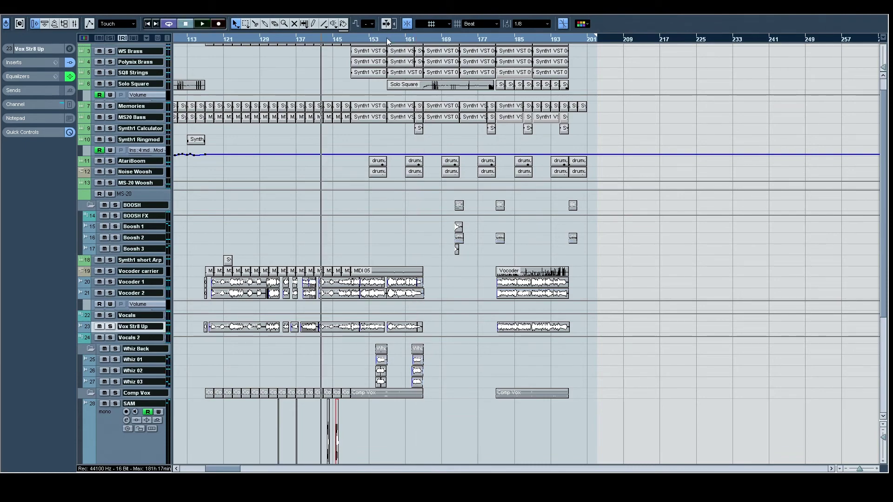
- Play from bar 165 and examine the Solo Square part's notes, pitchbend and modulation in the key editor
left_click_drag(387, 37, 395, 64)
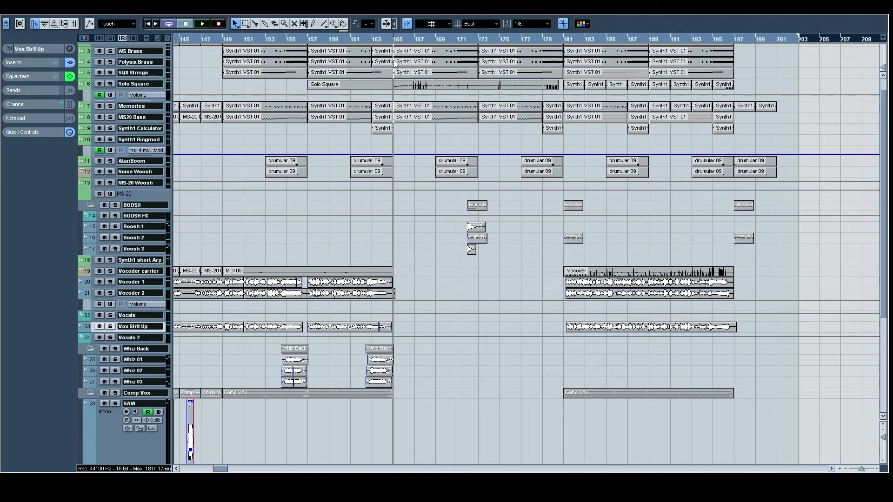
double_click(498, 88)
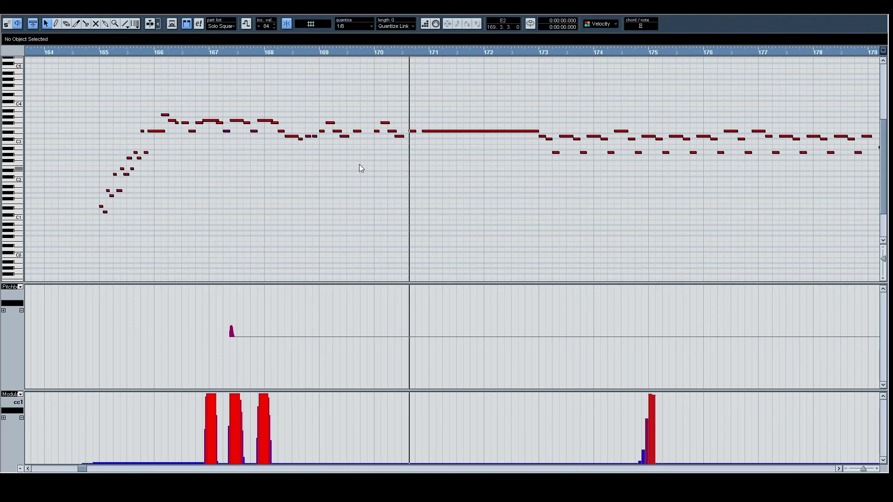
left_click_drag(542, 160, 401, 165)
left_click_drag(601, 175, 478, 179)
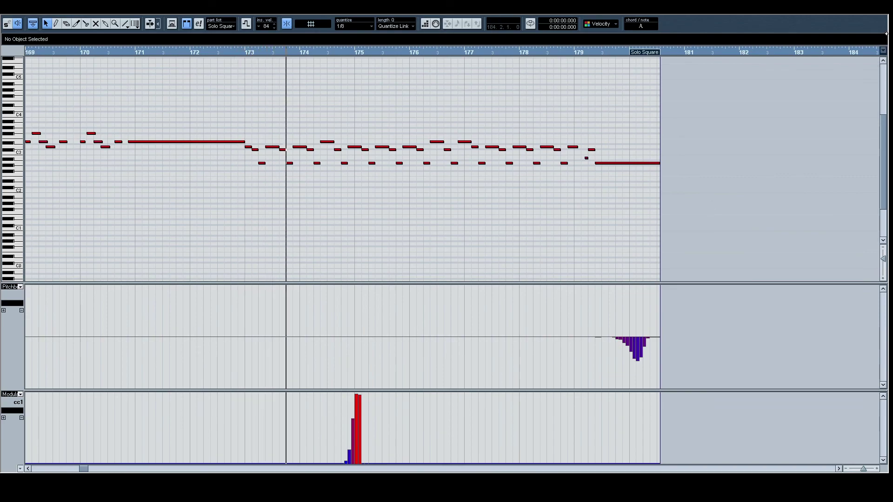
key("Return")
- Examine the end of the Solo Square part around bar 180 and set the track's volume to -5.07
left_click(123, 99)
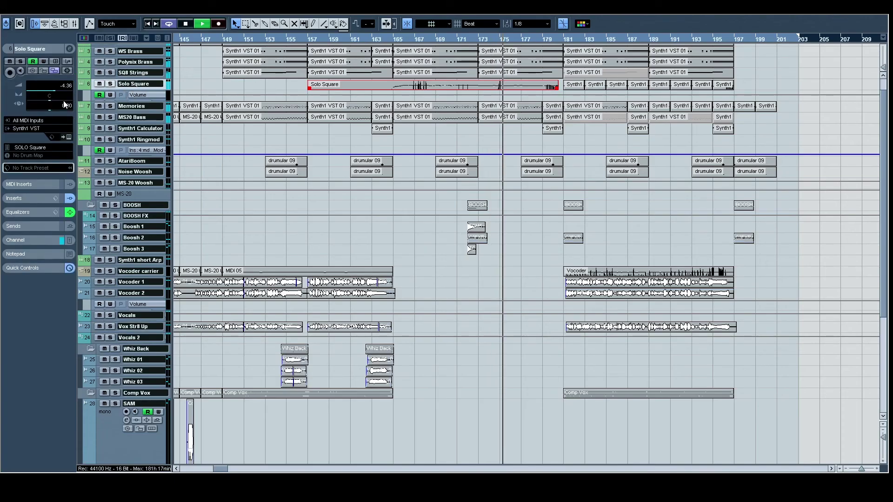
double_click(453, 83)
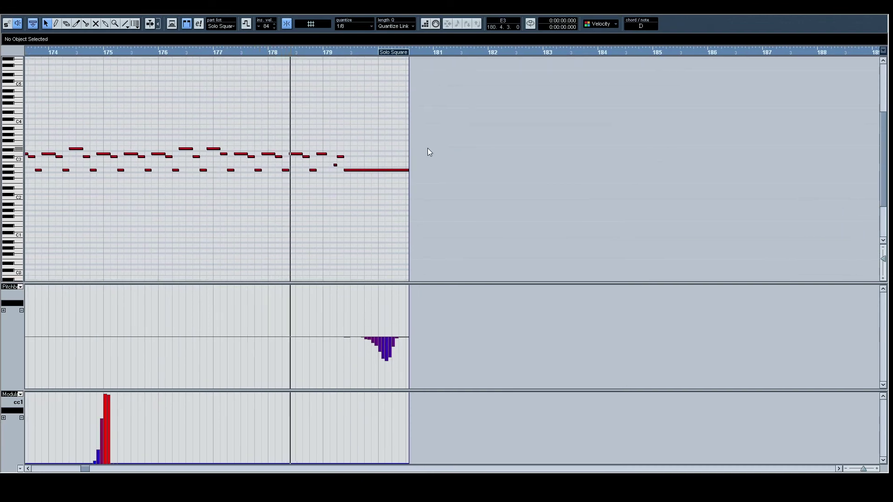
left_click(871, 23)
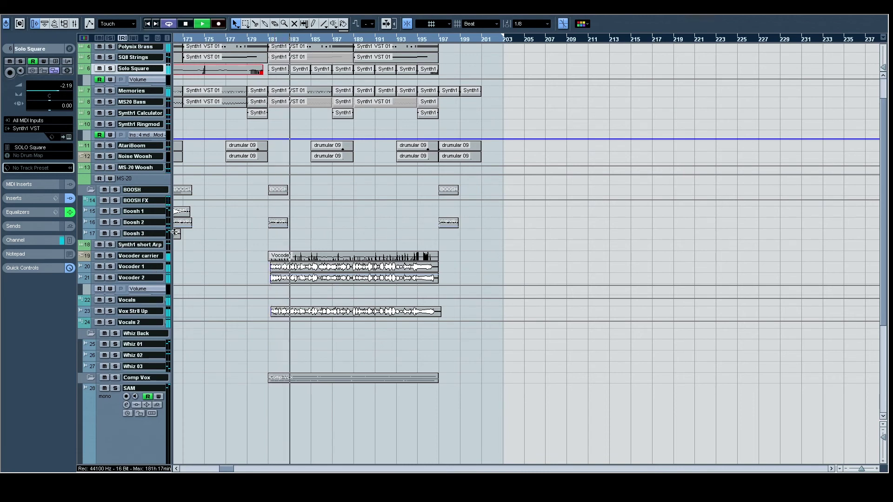
left_click_drag(65, 90, 54, 91)
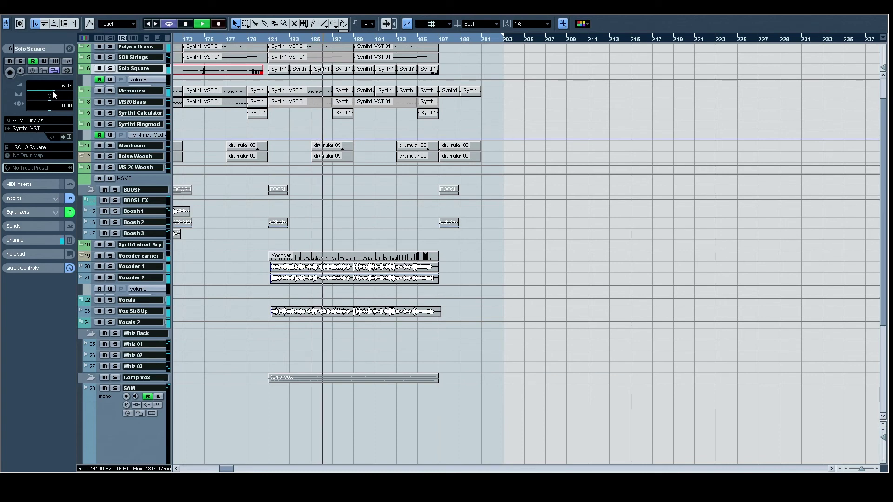
- Enlarge the FL Female and AnalogX Sayit computer-voice tracks to show their clips
scroll(291, 274, "down", 5)
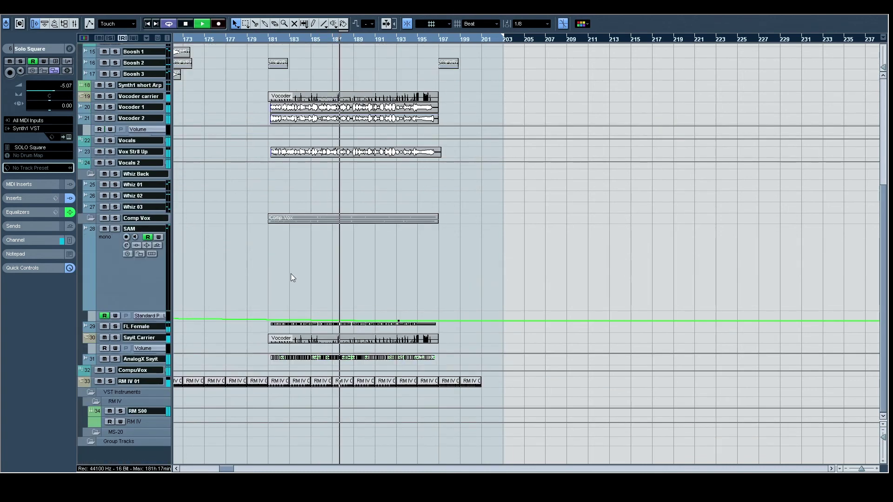
left_click(168, 326)
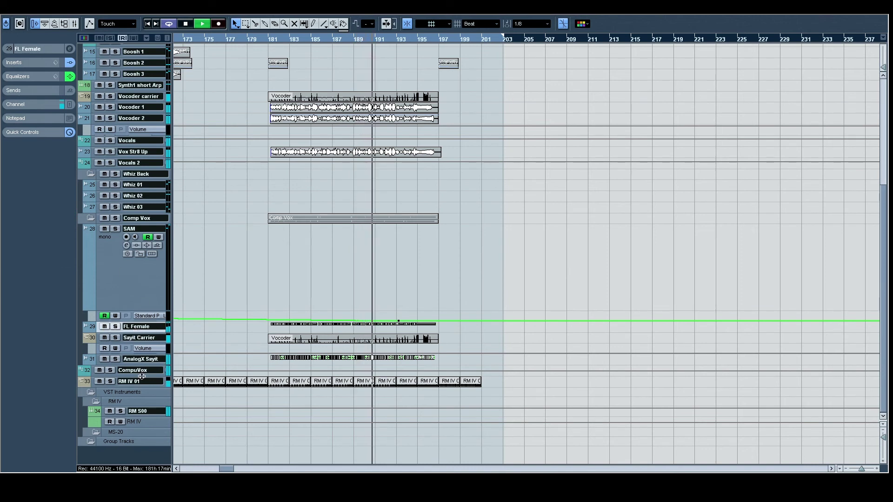
left_click(116, 328)
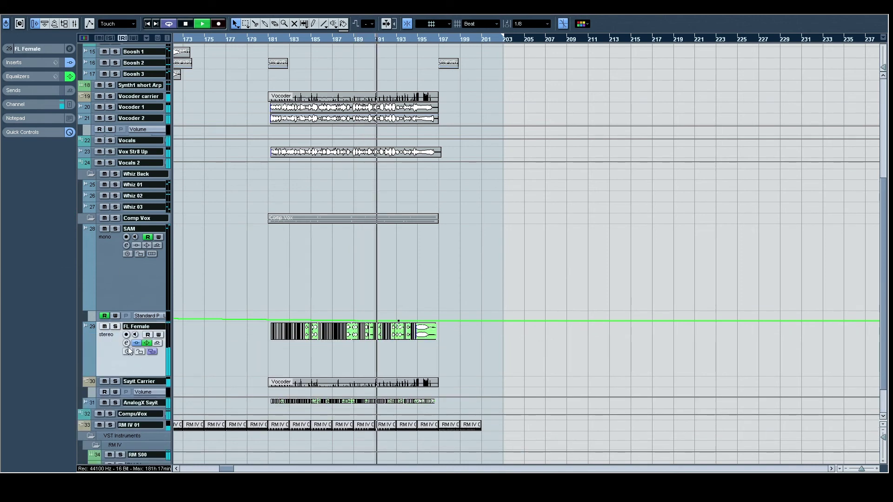
left_click(152, 406)
- Follow the arrangement to the song's end at about bar 201, stop playback, and set the playback position just past bar 200
scroll(383, 309, "up", 6)
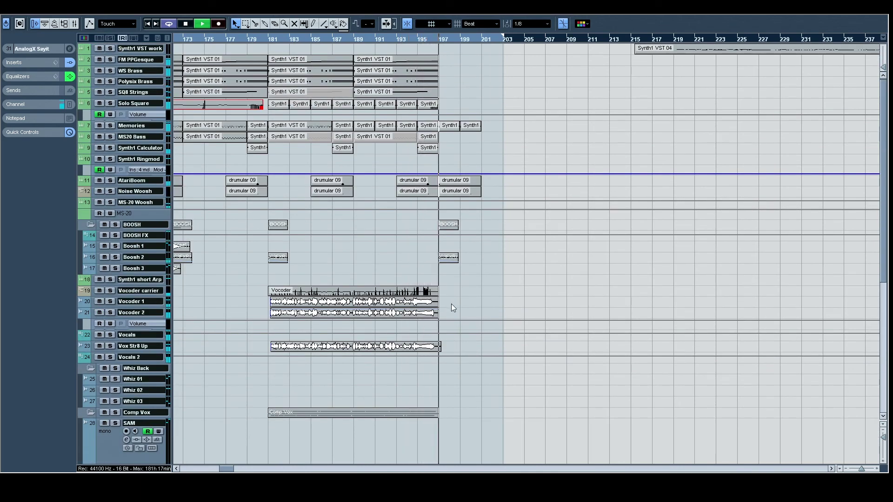
scroll(451, 304, "down", 6)
scroll(451, 305, "up", 6)
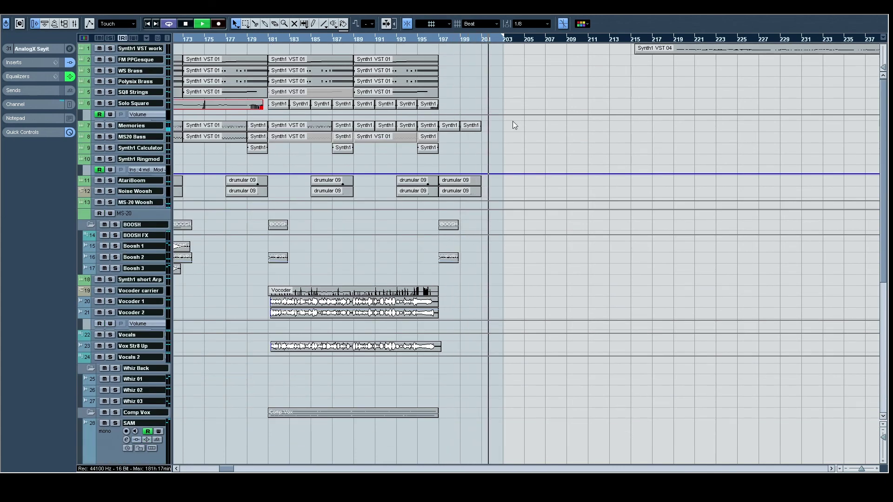
key("space")
left_click(475, 37)
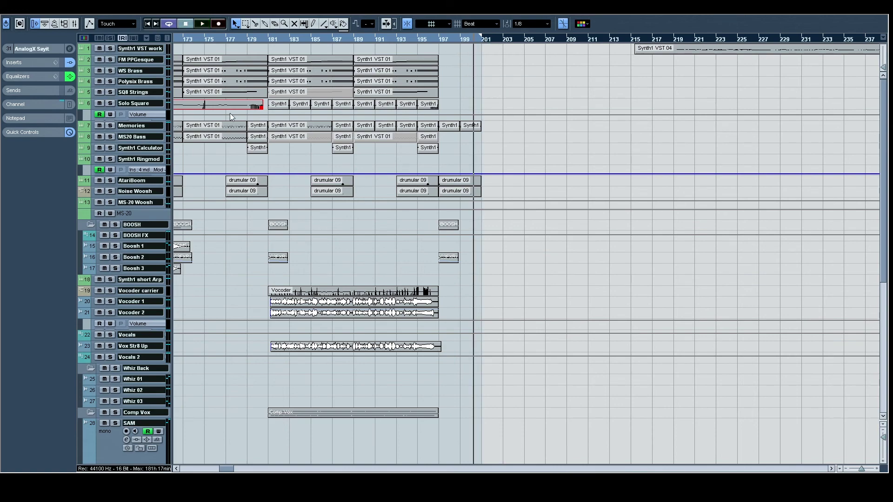
- Examine the arrangement across the whole song and replay its last bar from just past bar 200
scroll(688, 170, "left", 20)
scroll(688, 171, "down", 1)
scroll(688, 170, "right", 5)
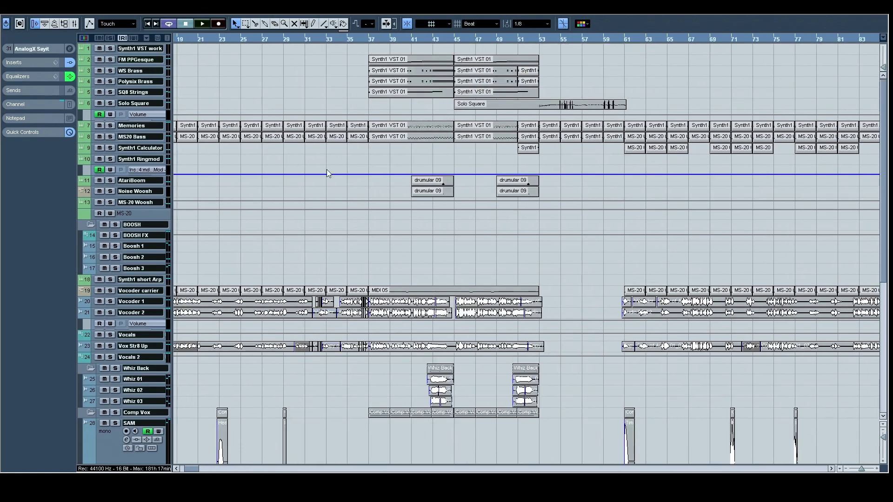
scroll(405, 164, "left", 10)
scroll(668, 160, "right", 18)
scroll(537, 154, "up", 1)
scroll(537, 153, "right", 4)
key("space")
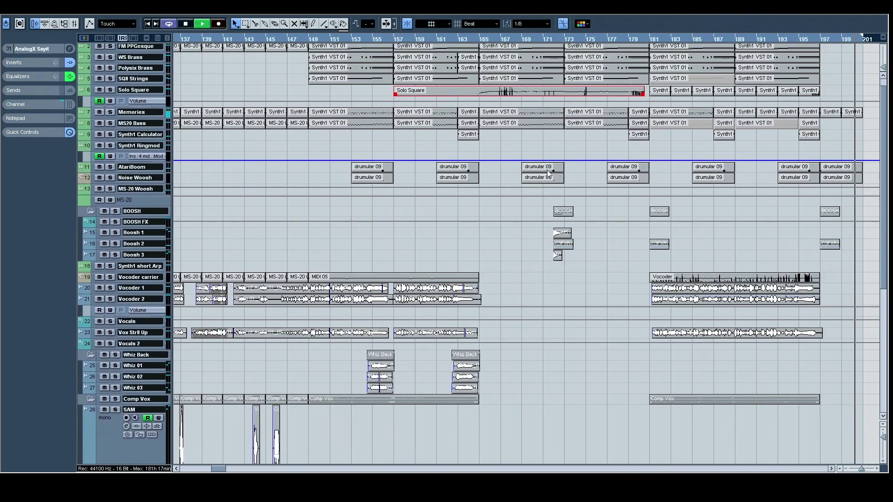
scroll(505, 177, "right", 2)
scroll(505, 177, "down", 1)
scroll(512, 171, "up", 1)
scroll(512, 170, "left", 20)
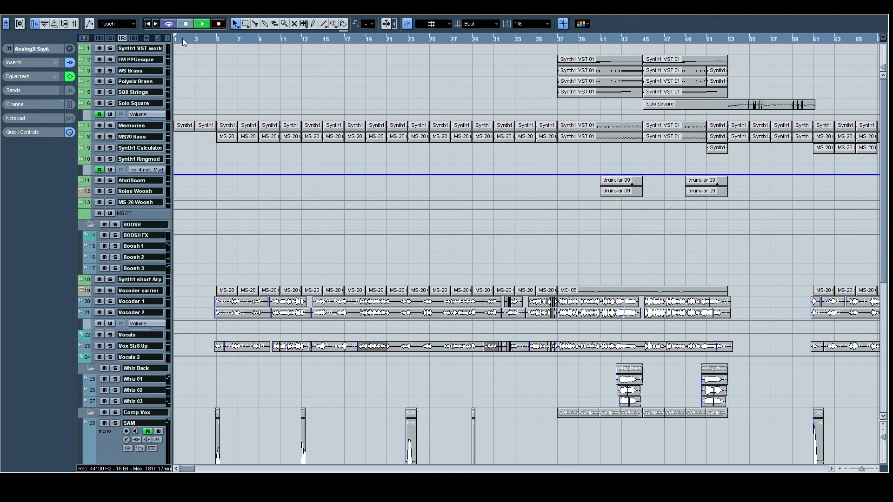
- Set the playback position to bar 197 and replay the song's ending
left_click_drag(182, 38, 292, 63)
key("space")
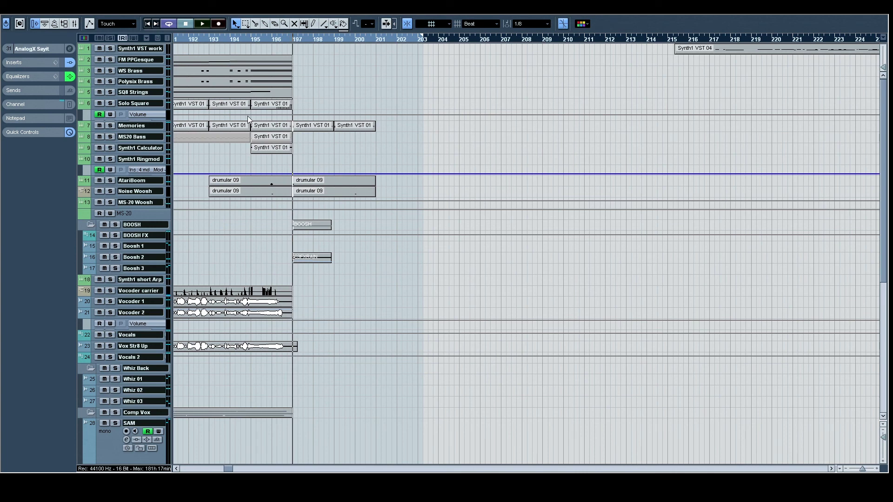
key("space")
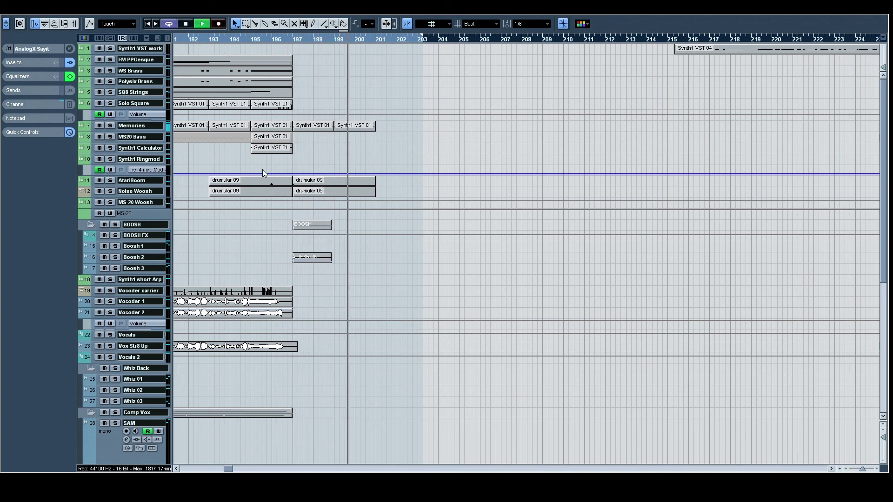
- Stop playback and examine all tracks of the arrangement from bar 1 to about bar 149
left_click_drag(202, 38, 101, 13)
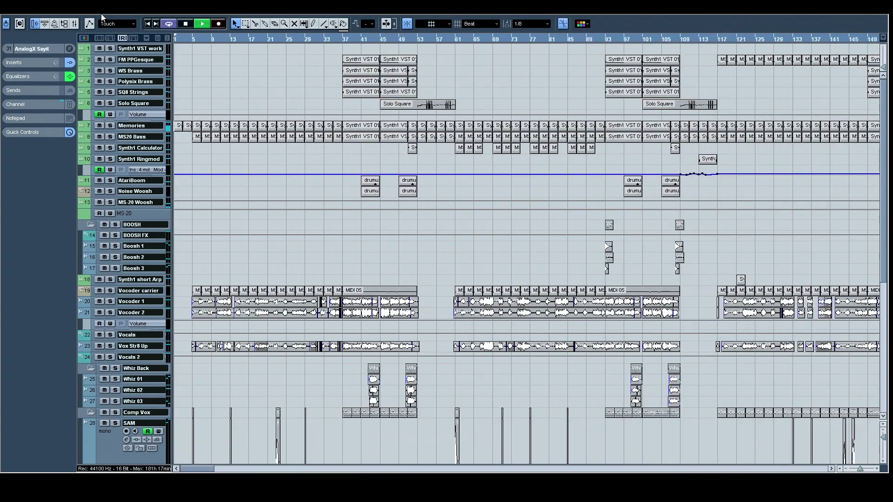
key("space")
scroll(408, 153, "down", 6)
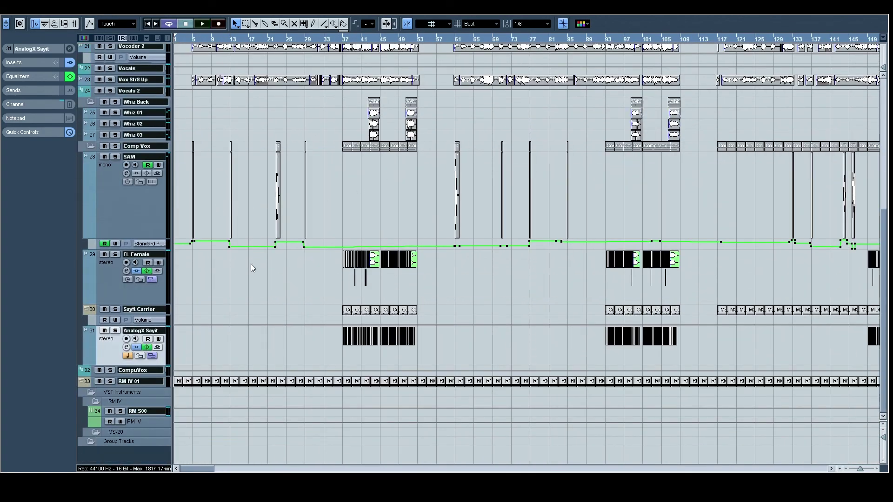
scroll(361, 307, "up", 10)
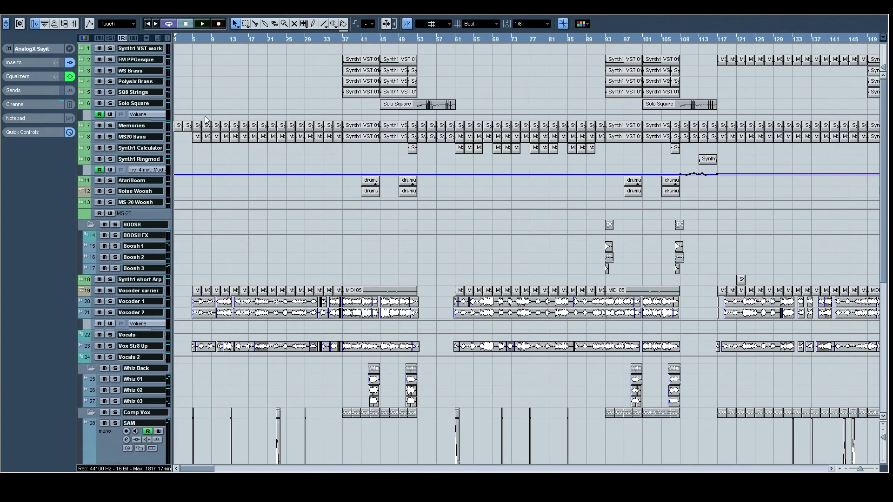
- Set the playback position to bar 37 and solo the WS Brass, Polysix Brass and SQ8 Strings tracks
left_click(344, 39)
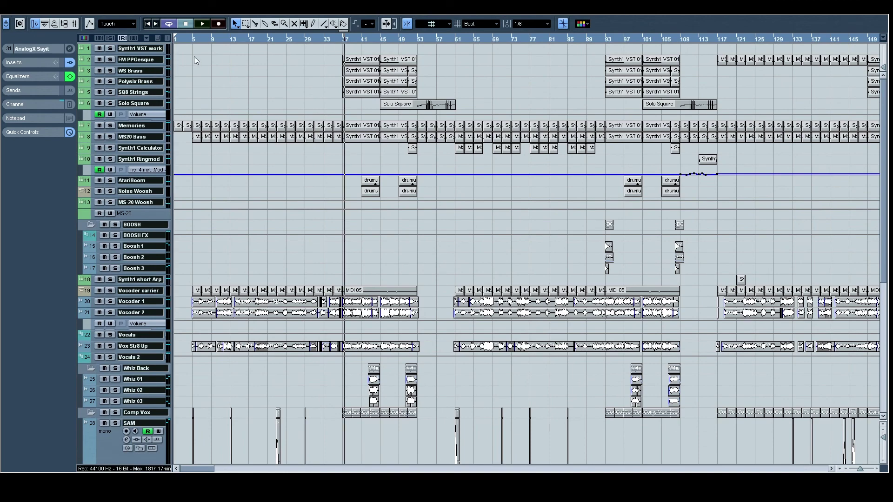
left_click(111, 70)
left_click(110, 82)
left_click(110, 92)
- Audition the soloed brass and strings parts from about bar 37 to bar 47
key("space")
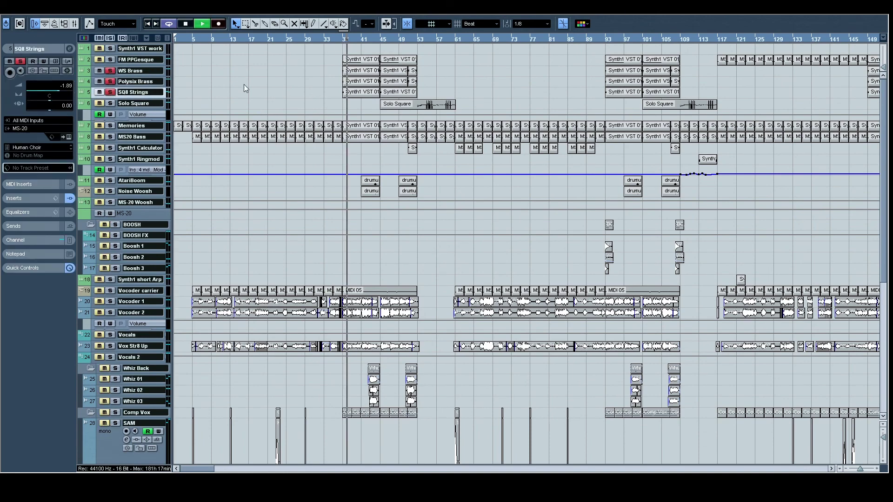
key("h")
key("h")
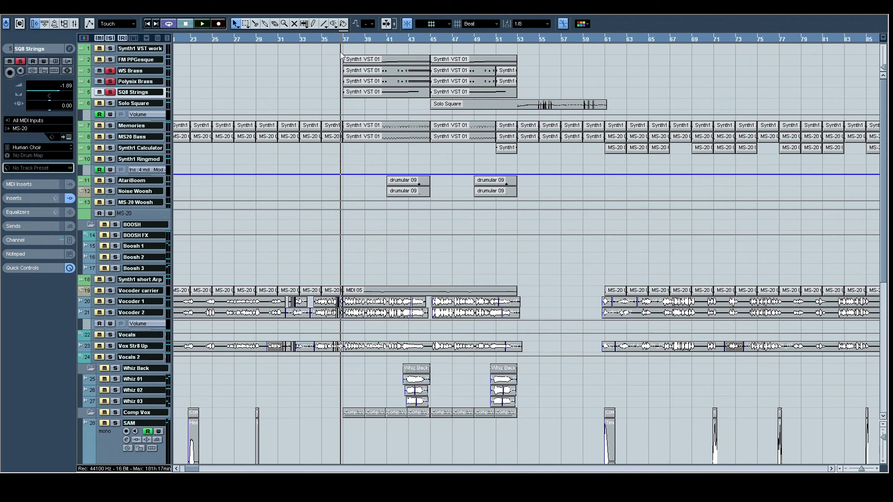
key("space")
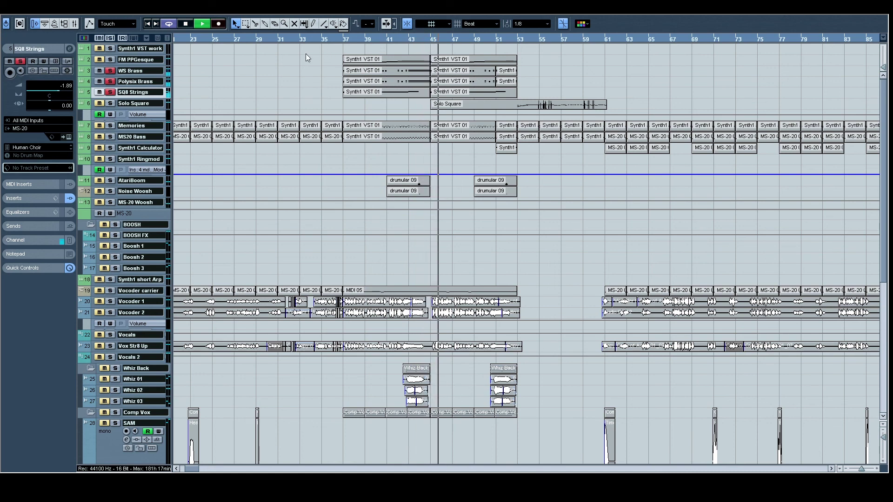
scroll(464, 88, "right", 1)
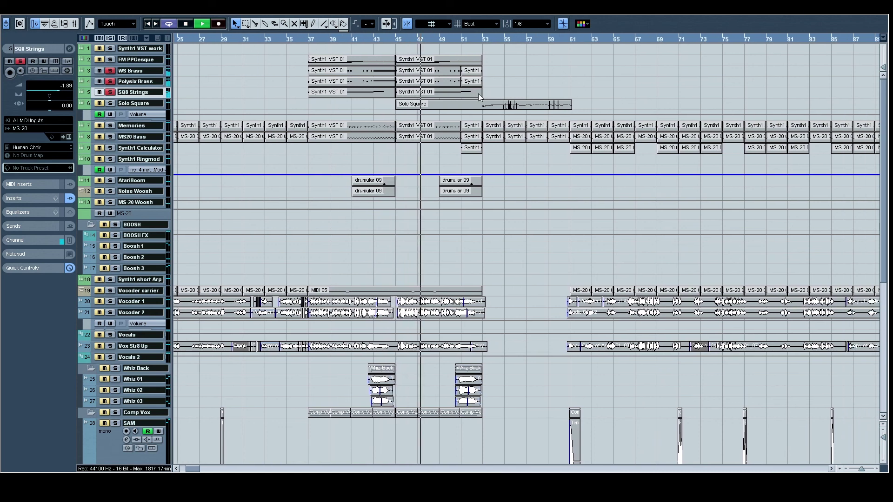
- Stop playback and view the notes of the SQ8 Strings part at bar 37 in the Key Editor
key("space")
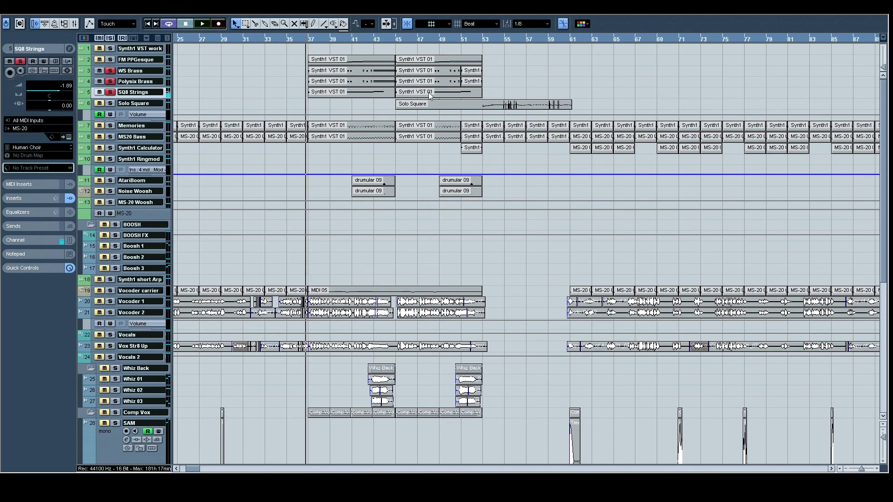
double_click(344, 92)
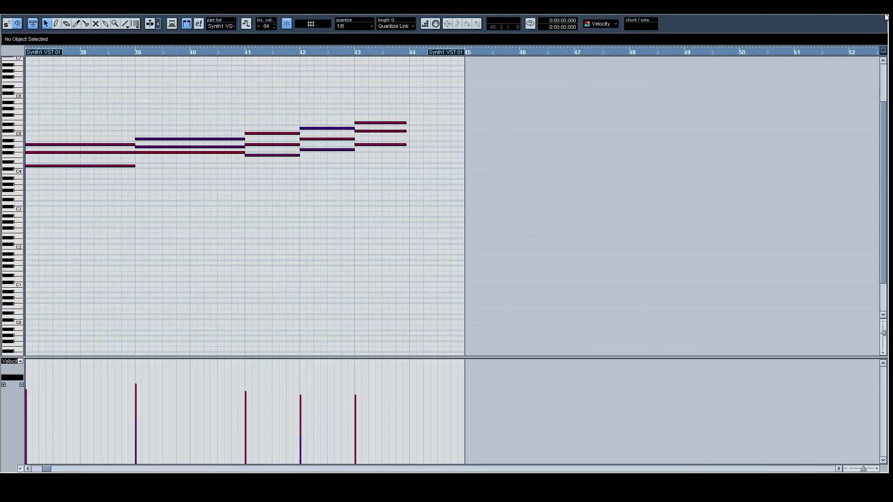
left_click(886, 17)
- Open the WS Brass, Polysix Brass and SQ8 Strings parts at bar 37 together in the Key Editor and compare their notes
double_click(331, 93)
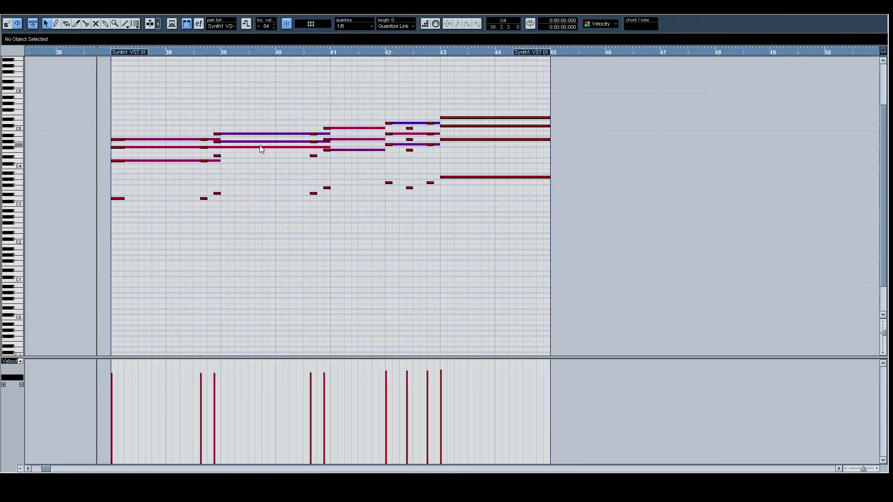
left_click(260, 148)
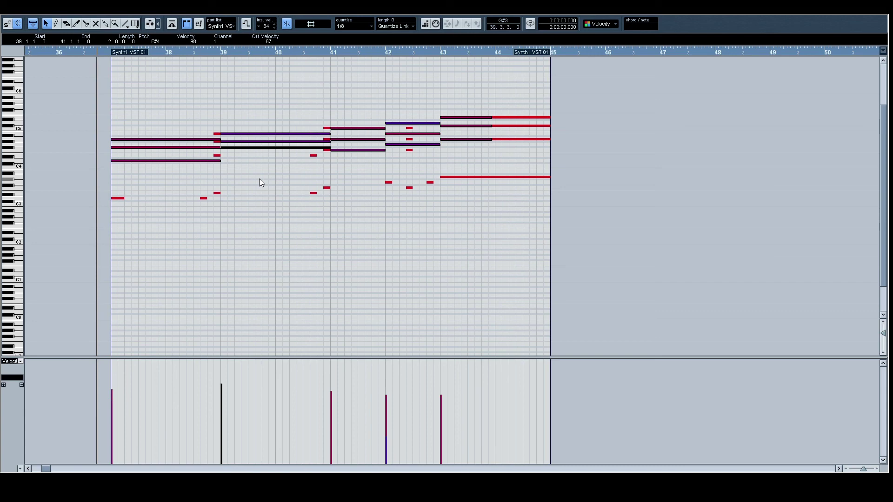
left_click(326, 150)
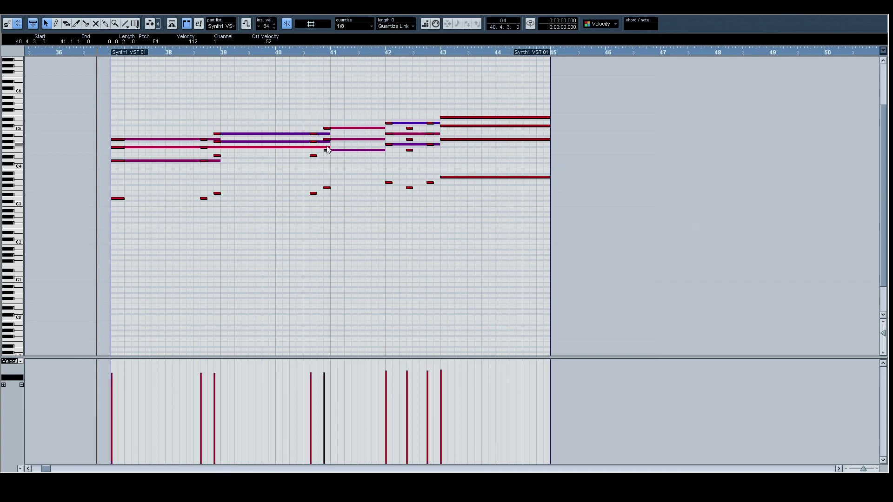
- Play the combined brass and strings parts from about bar 37 in the Key Editor, close the editor and stop playback
left_click(327, 54)
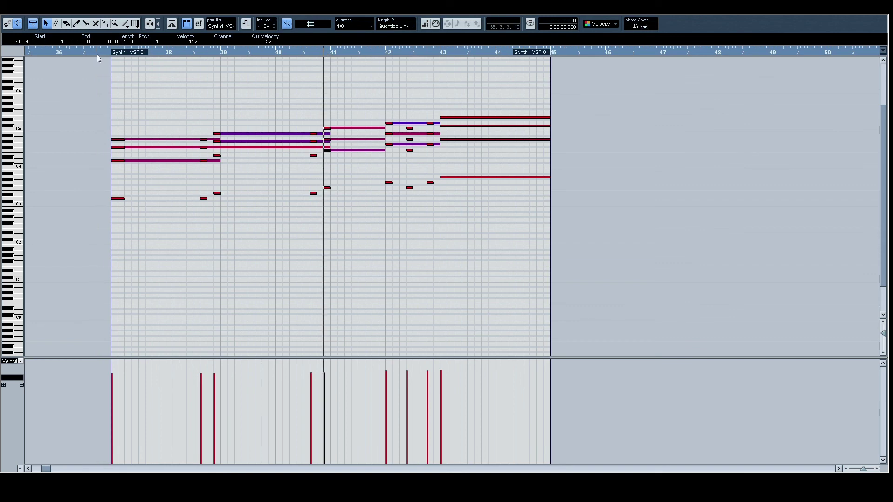
key("space")
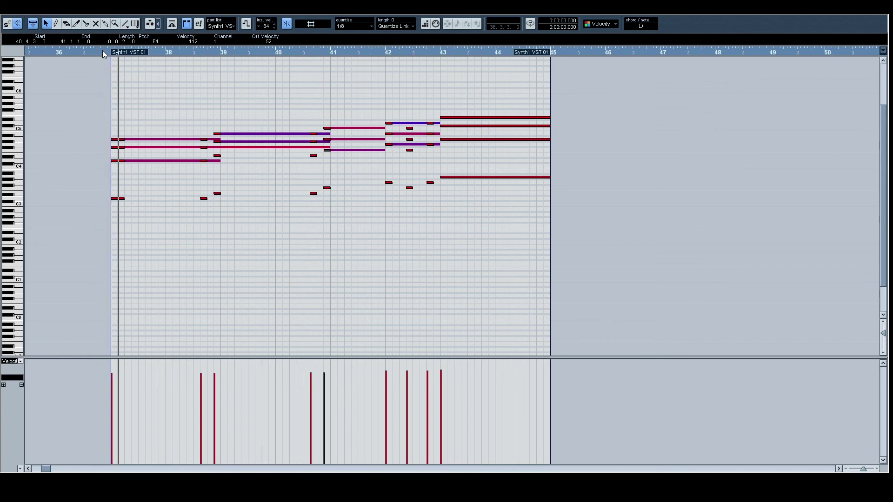
left_click(272, 152)
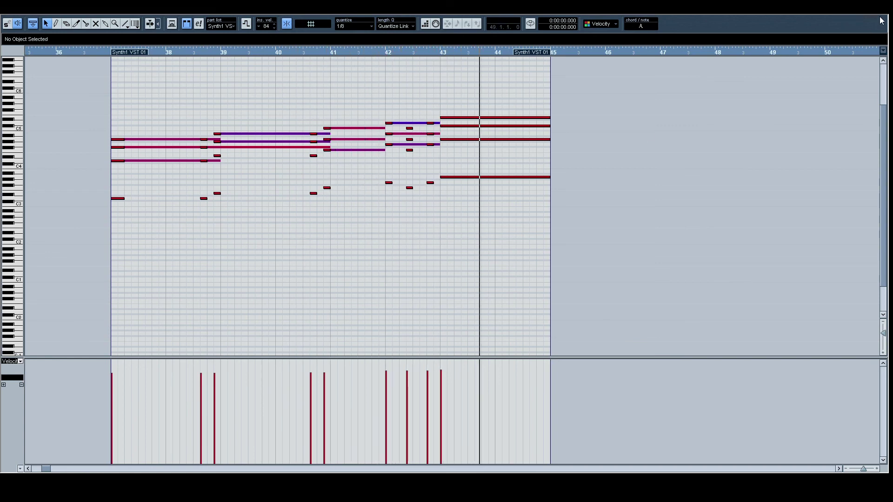
left_click(843, 15)
key("space")
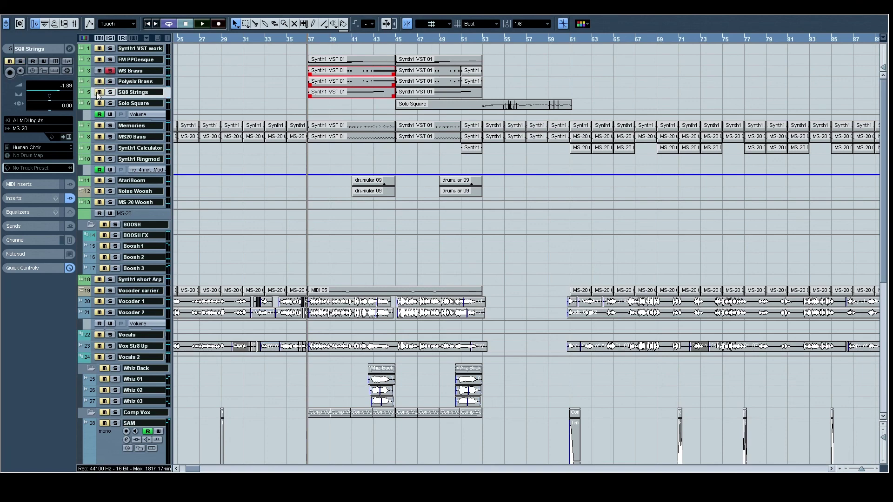
- Audition the WS Brass and Polysix Brass tracks individually in solo from about bar 37
key("space")
key("Up")
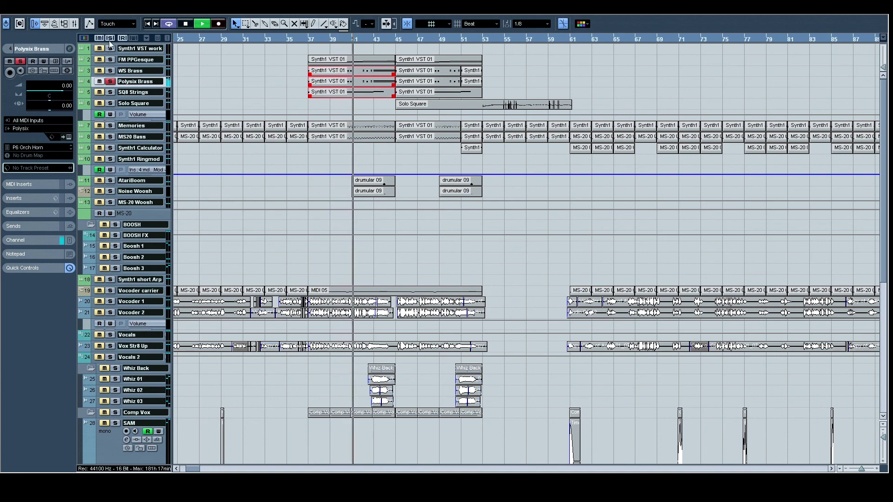
- Play the full mix with all solos cleared up to about bar 53 and solo the Solo Square track
left_click_drag(500, 150, 475, 251)
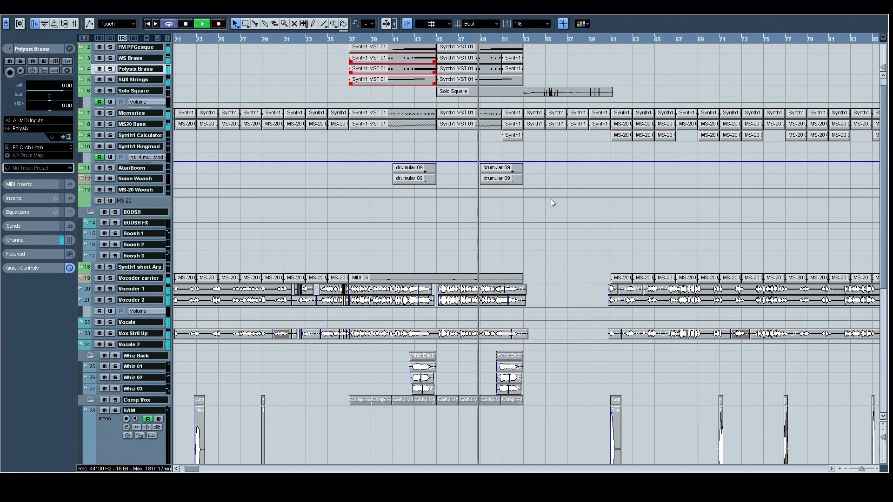
left_click_drag(552, 199, 379, 208)
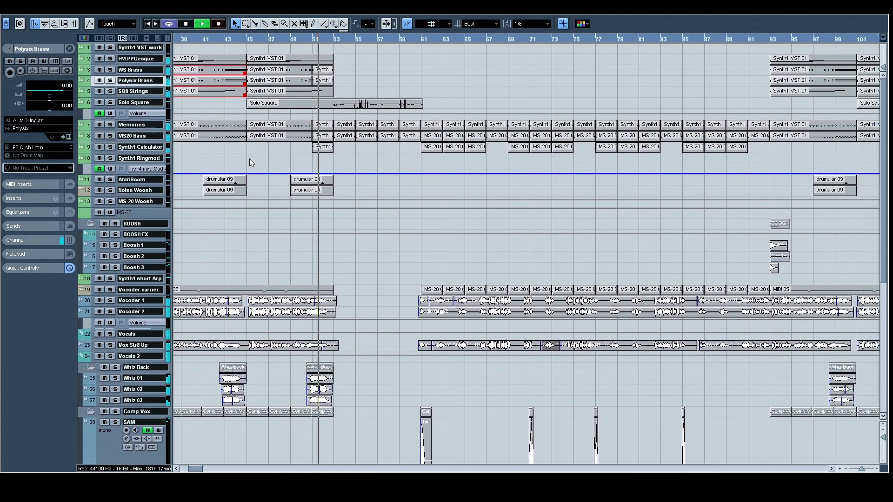
left_click(111, 103)
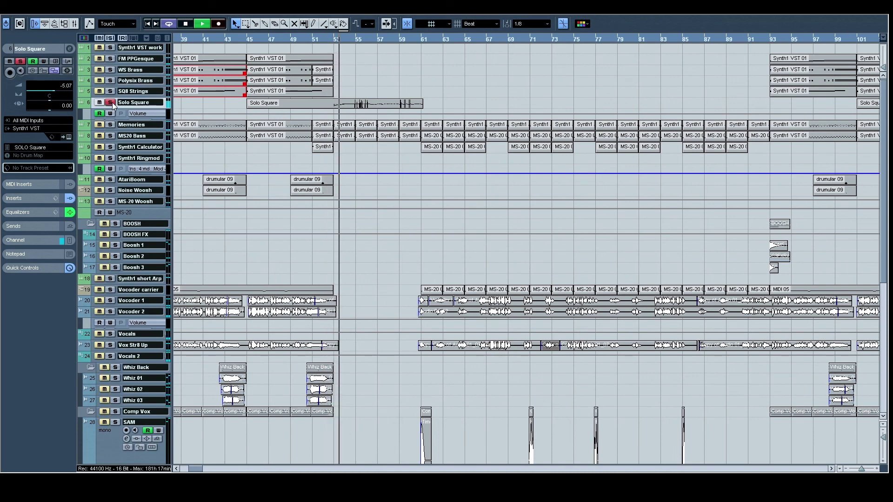